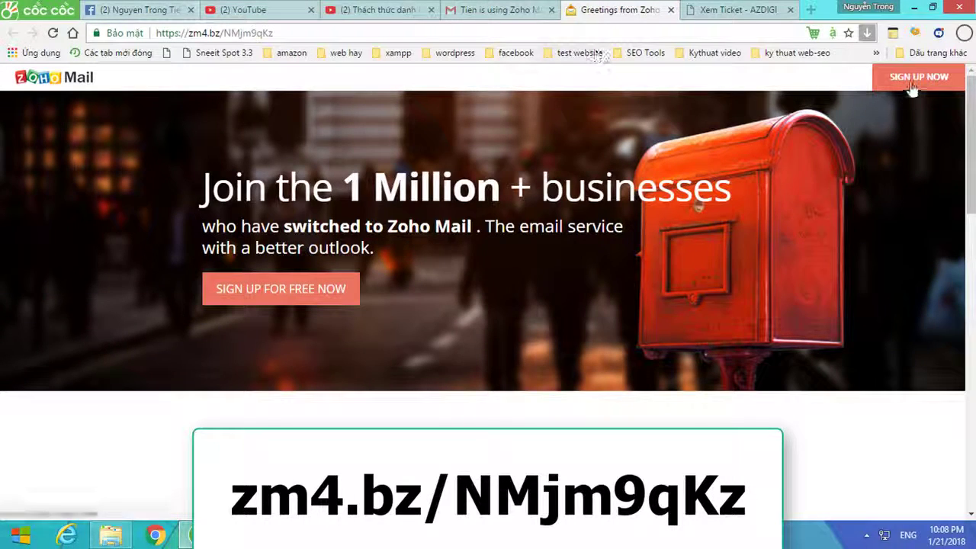
- Start the Zoho Mail sign-up and scroll down to the empty free-plan sign-up form
left_click(907, 86)
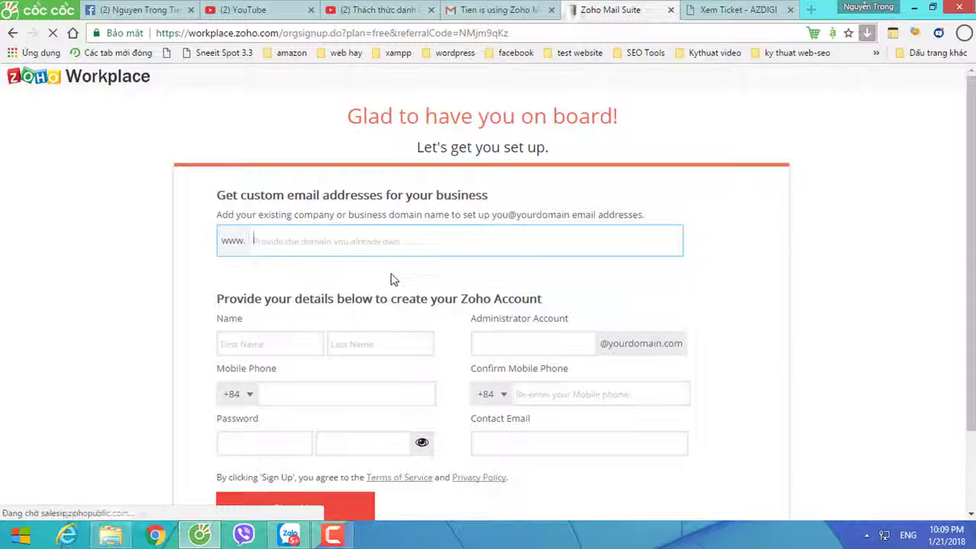
scroll(354, 429, "down", 1)
scroll(353, 381, "down", 1)
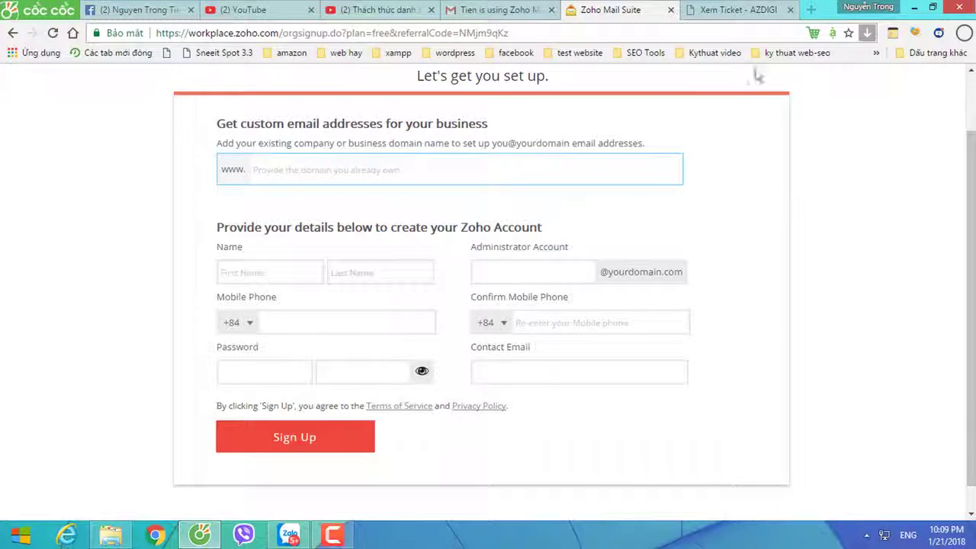
- In a new tab, go to access.pavietnam.vn and log in to the sendmax.net domain panel
left_click(810, 17)
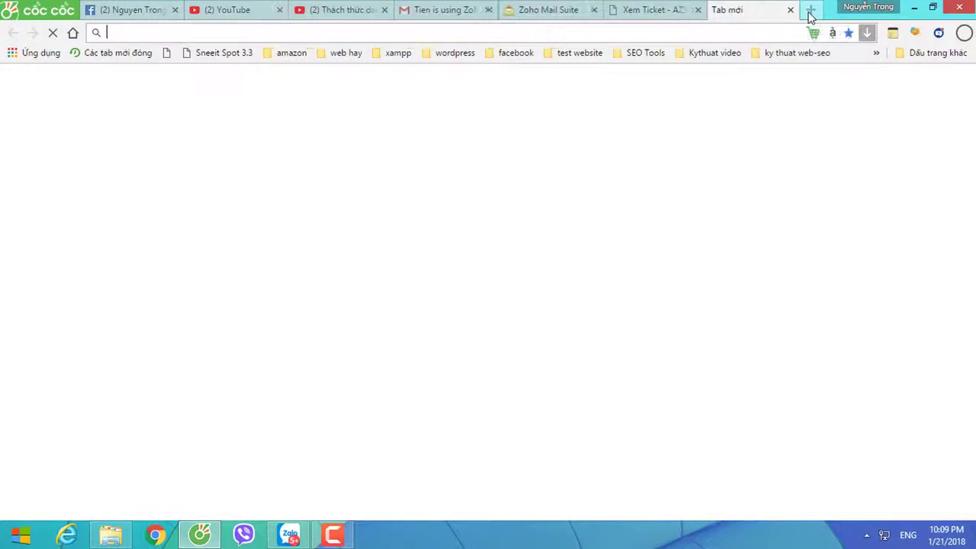
type("access.pavietnam.vn")
key("Return")
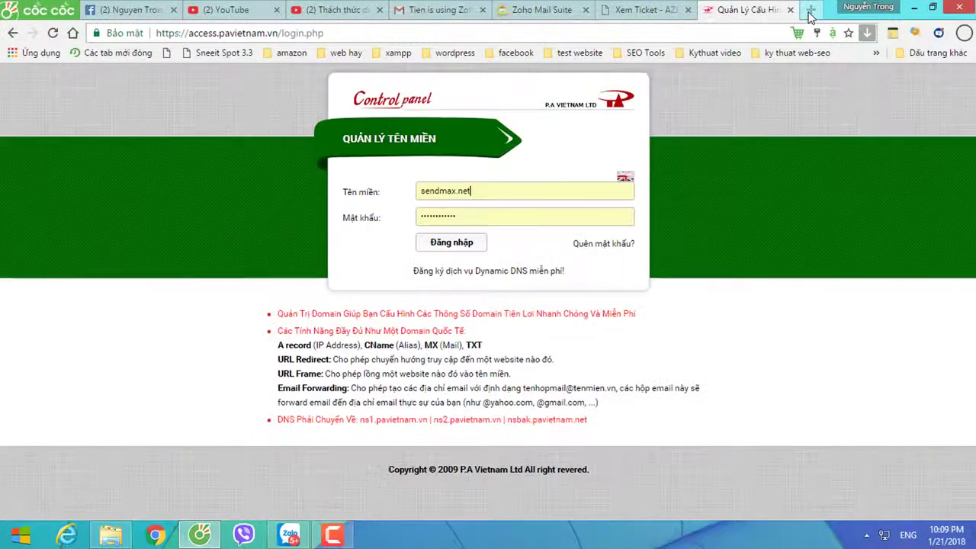
left_click(468, 191)
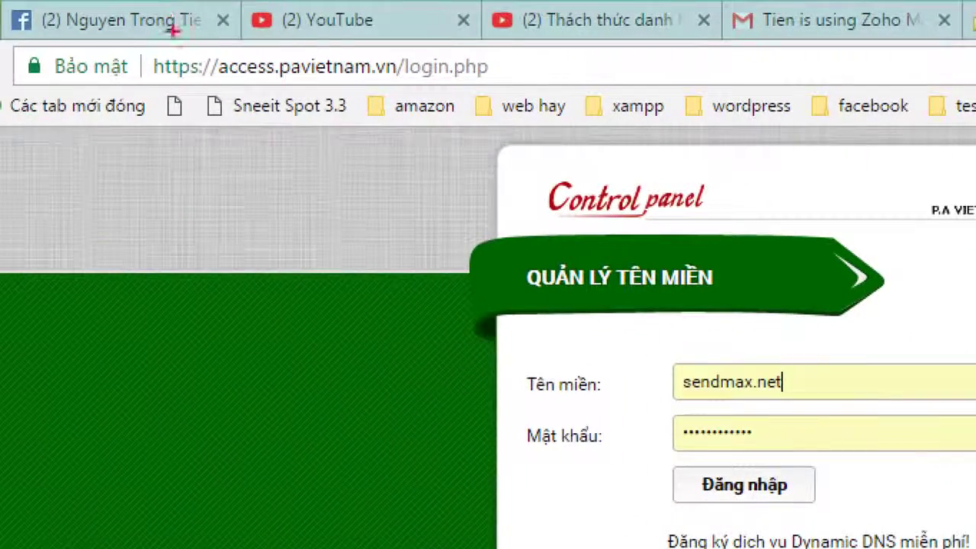
left_click_drag(215, 74, 397, 76)
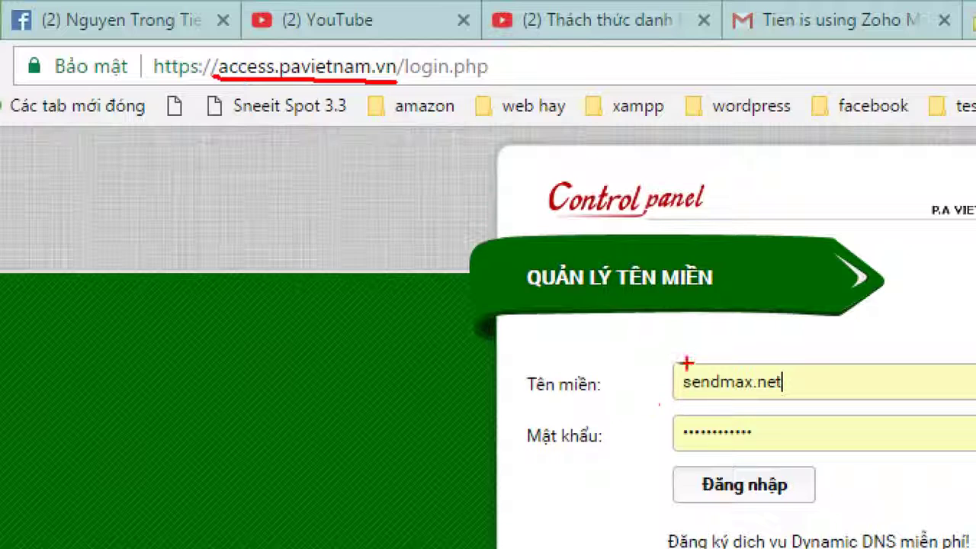
mouse_move(676, 350)
left_mouse_down()
mouse_move(647, 447)
mouse_move(839, 376)
mouse_move(641, 351)
left_mouse_up()
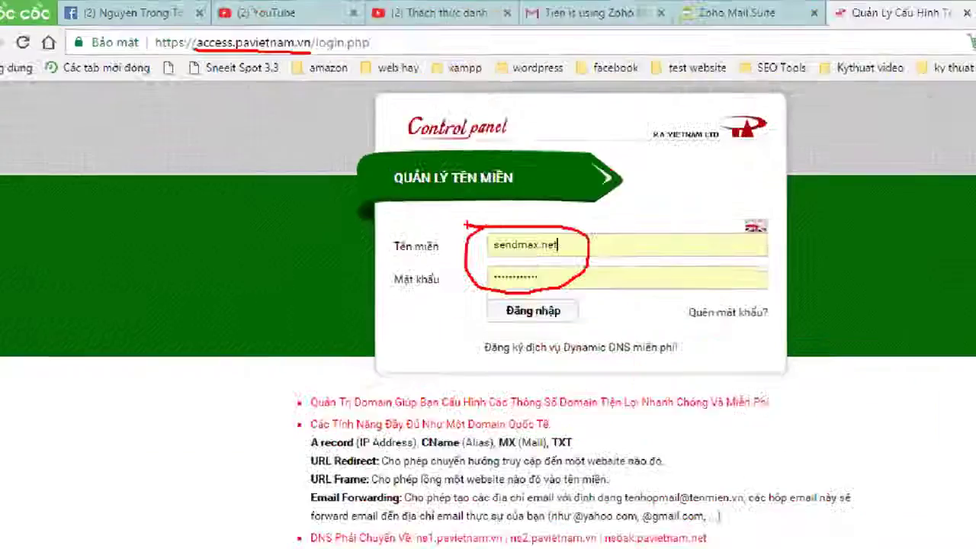
left_click(632, 397)
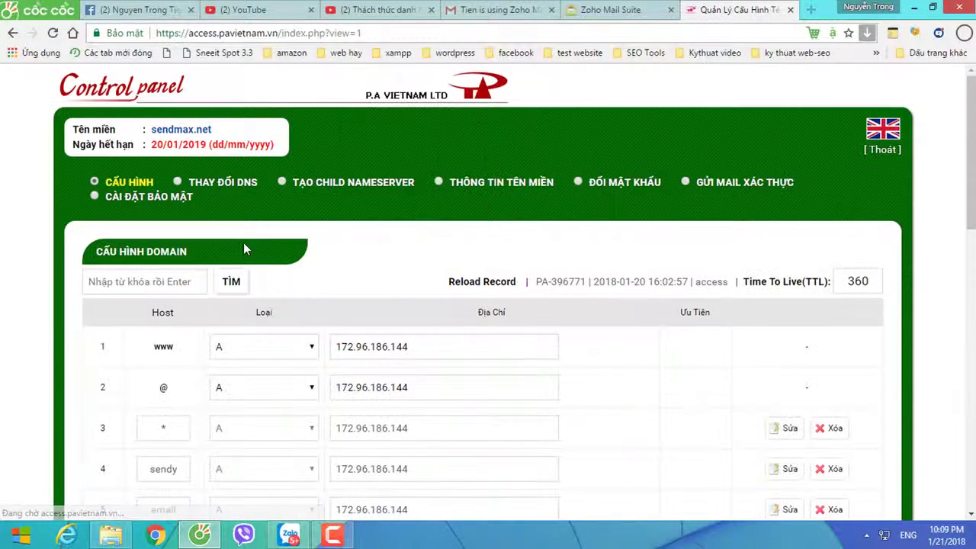
- Open sendmax.net's DNS configuration, which lists five A records pointing to 172.96.186.144
scroll(243, 248, "down", 2)
left_click(246, 302)
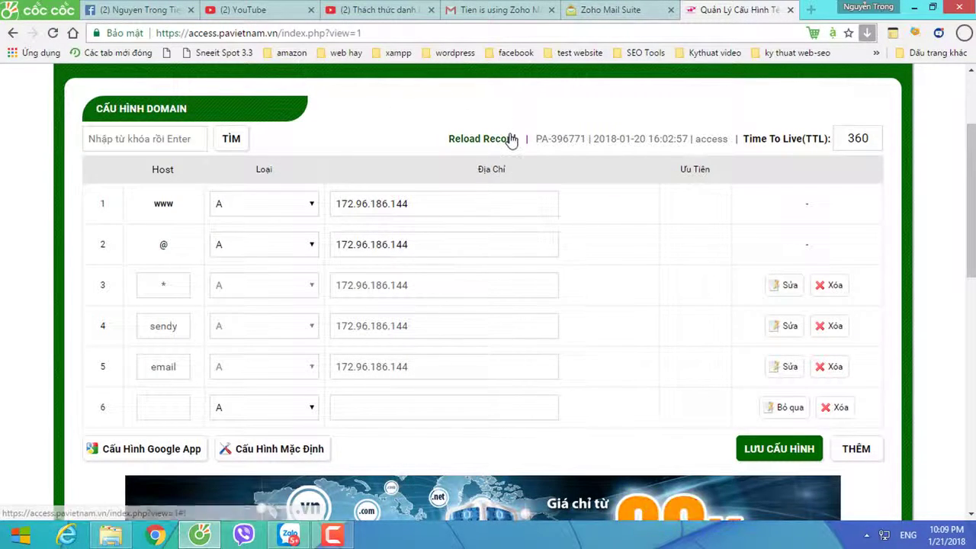
scroll(511, 141, "up", 2)
left_click_drag(151, 131, 217, 133)
key("ctrl+c")
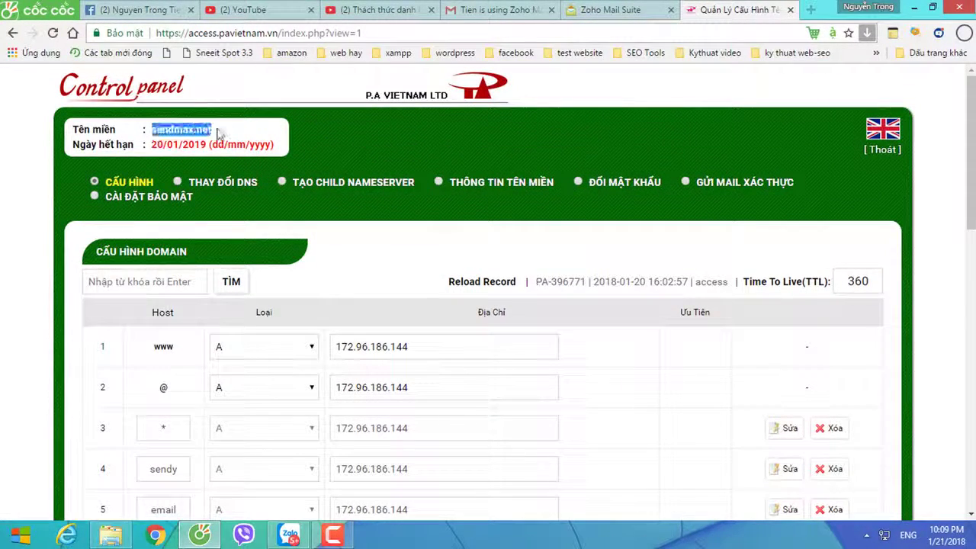
- Paste sendmax.net as the domain, then enter the user's first name, last name and admin account
left_click(610, 9)
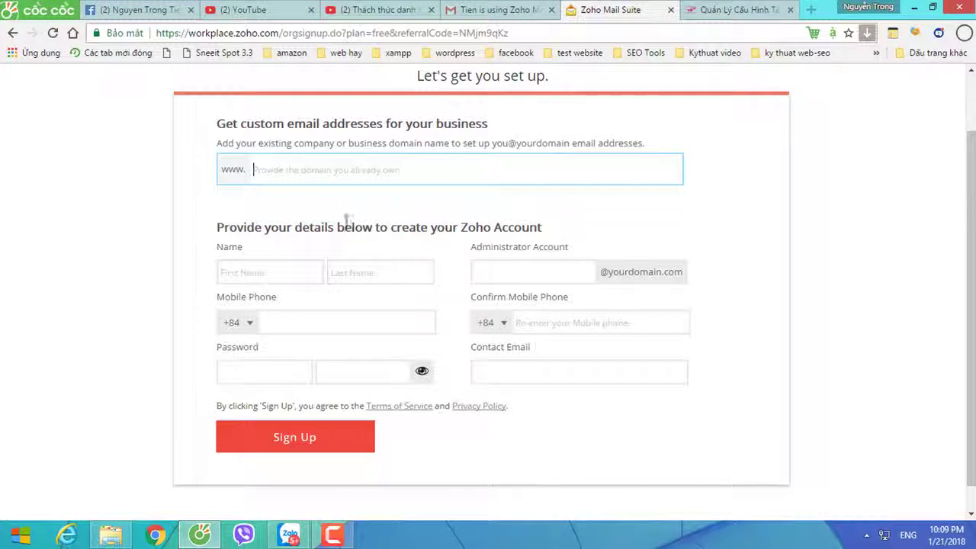
key("ctrl+v")
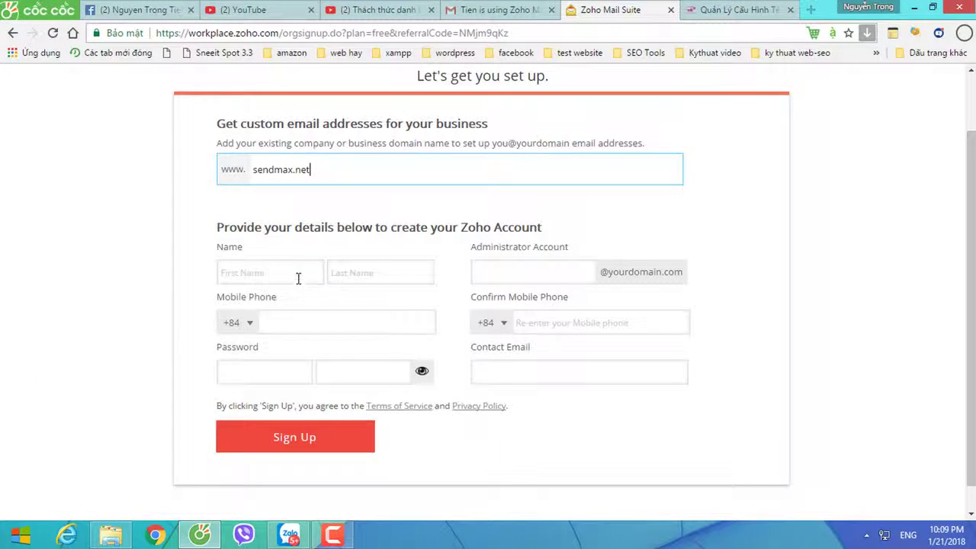
left_click(298, 279)
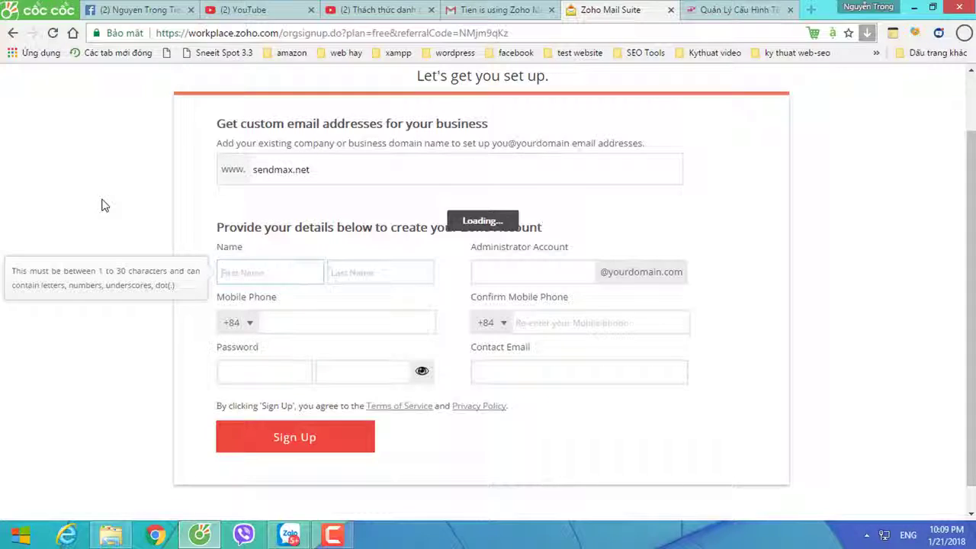
key("Tab")
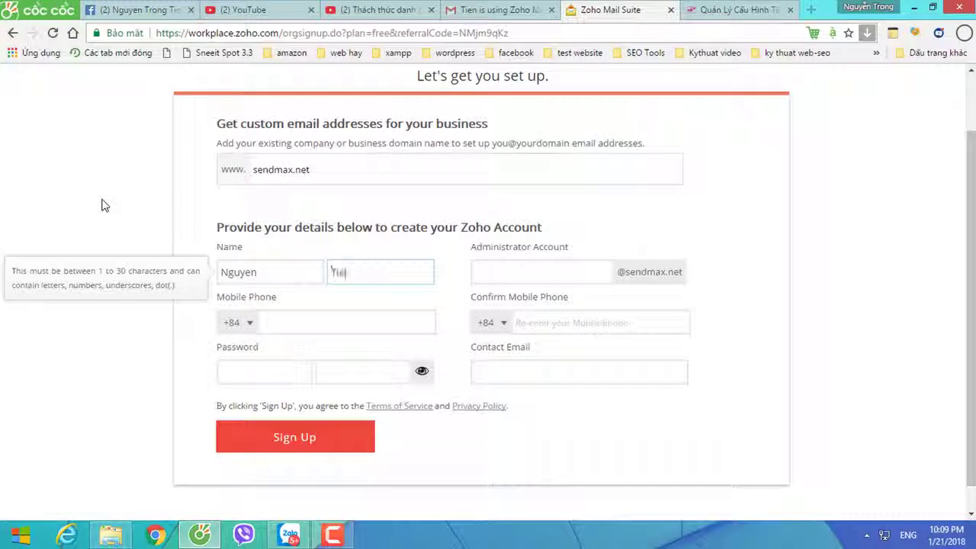
key("Tab")
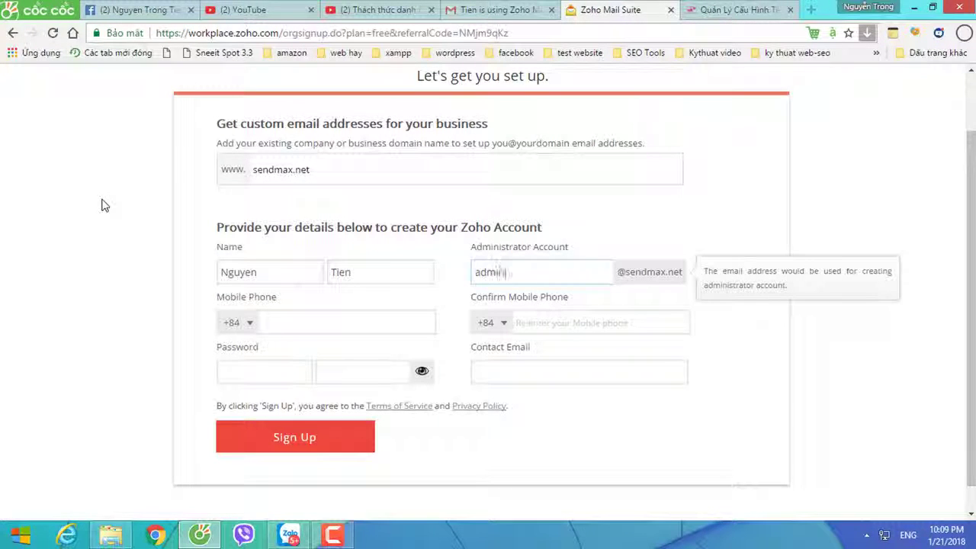
key("Tab")
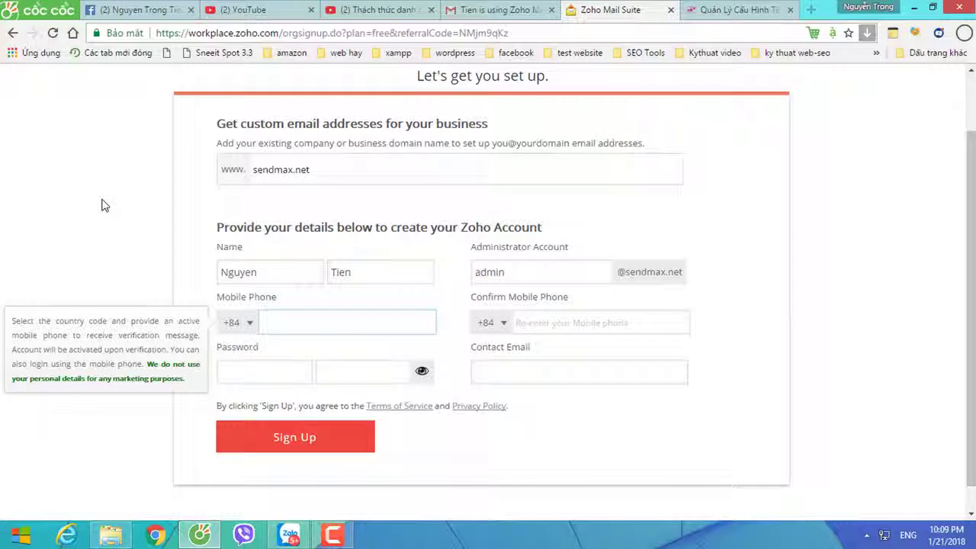
left_click(238, 323)
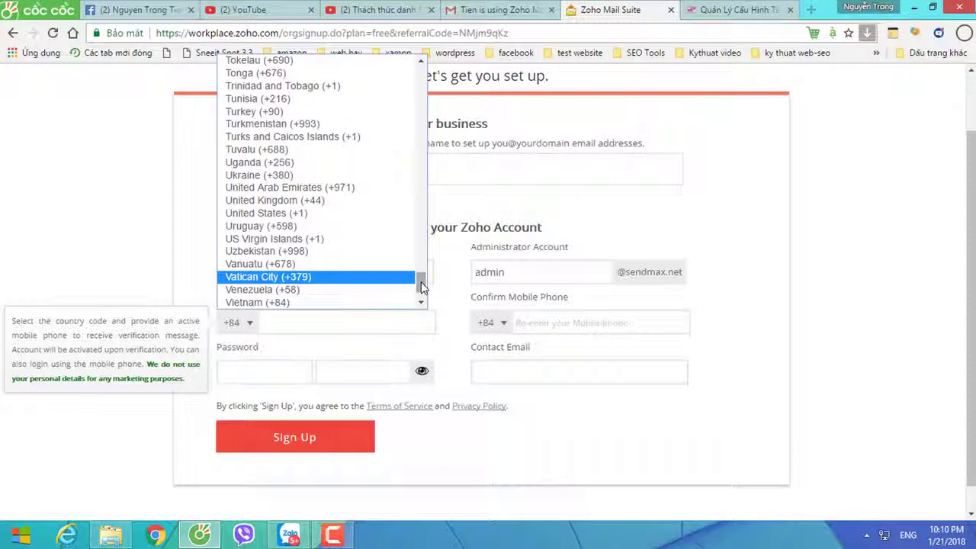
left_click(323, 322)
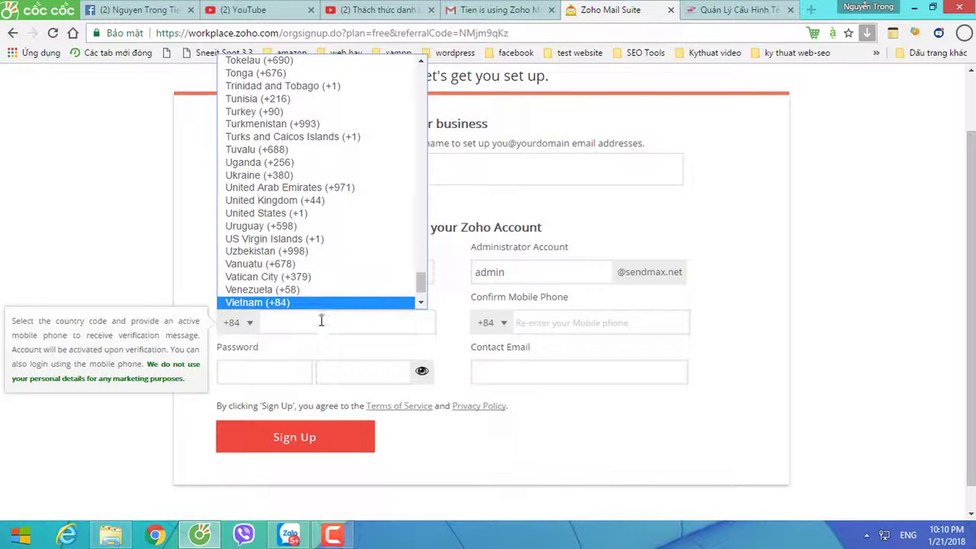
- Choose United States (+1) as the country code and enter the mobile phone number
left_click(290, 213)
left_click(296, 324)
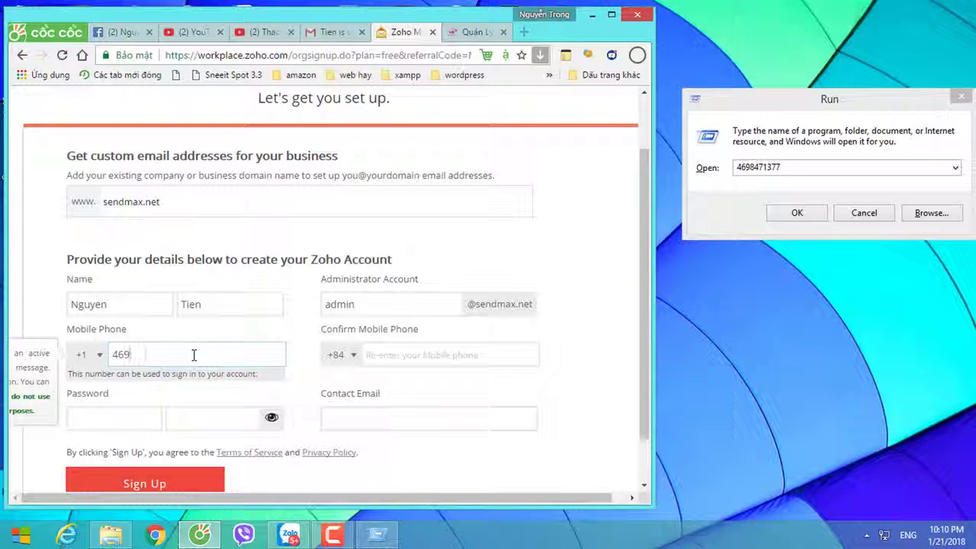
type("847")
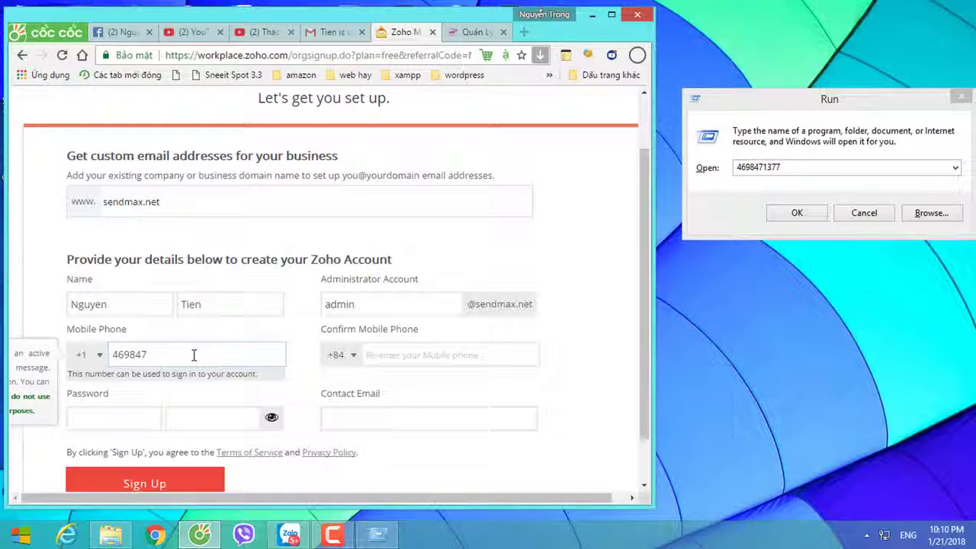
type("1377")
- Set +1 for Confirm Mobile Phone, repeat the phone number, and close the Run dialog
left_click(355, 356)
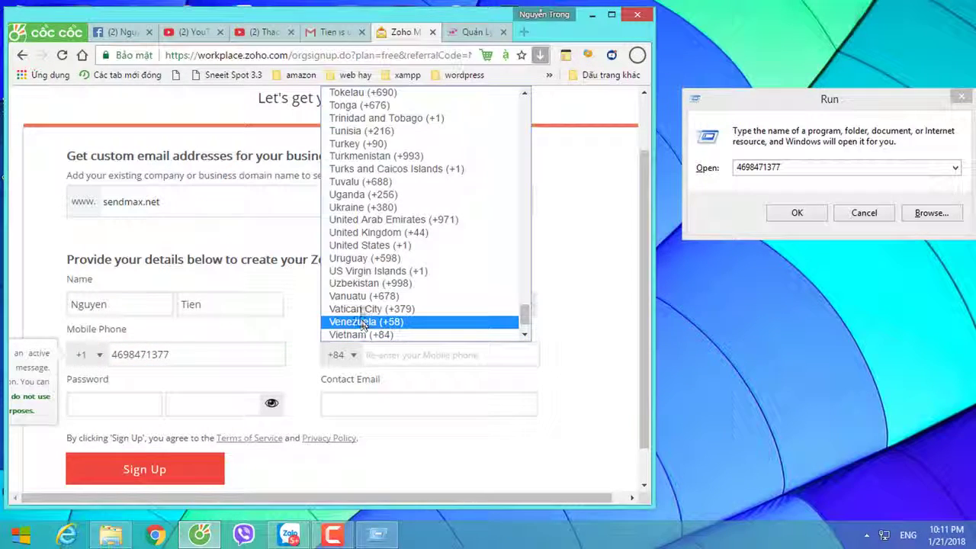
left_click(389, 245)
left_click(396, 362)
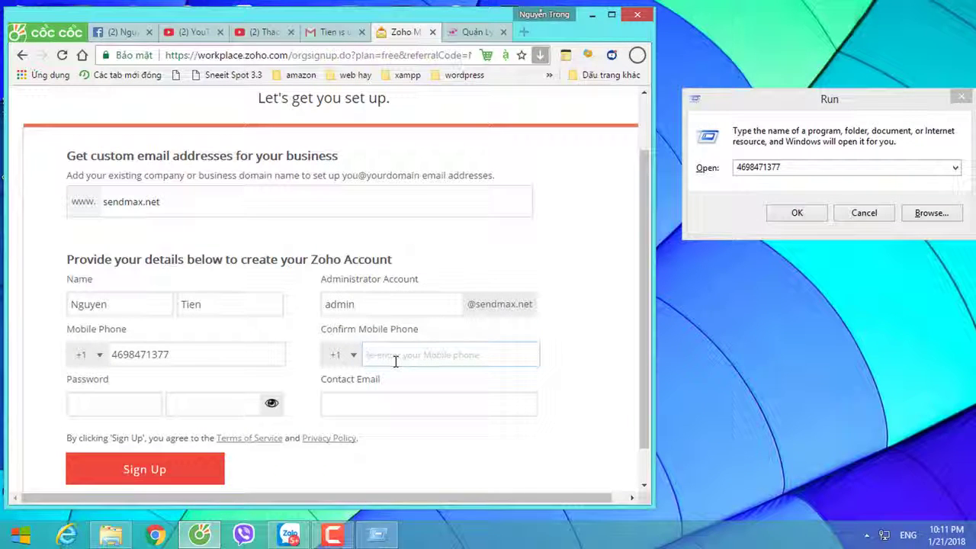
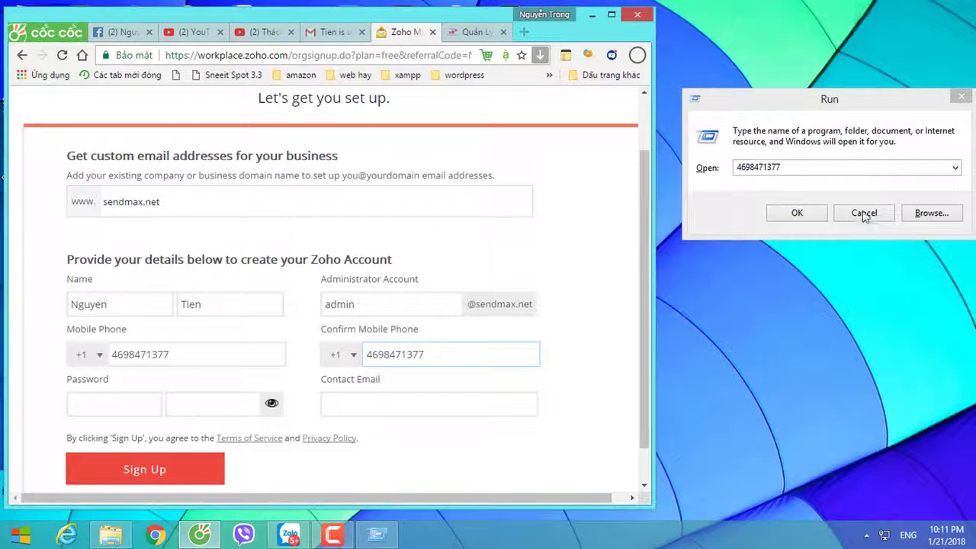
left_click(864, 213)
left_click(612, 14)
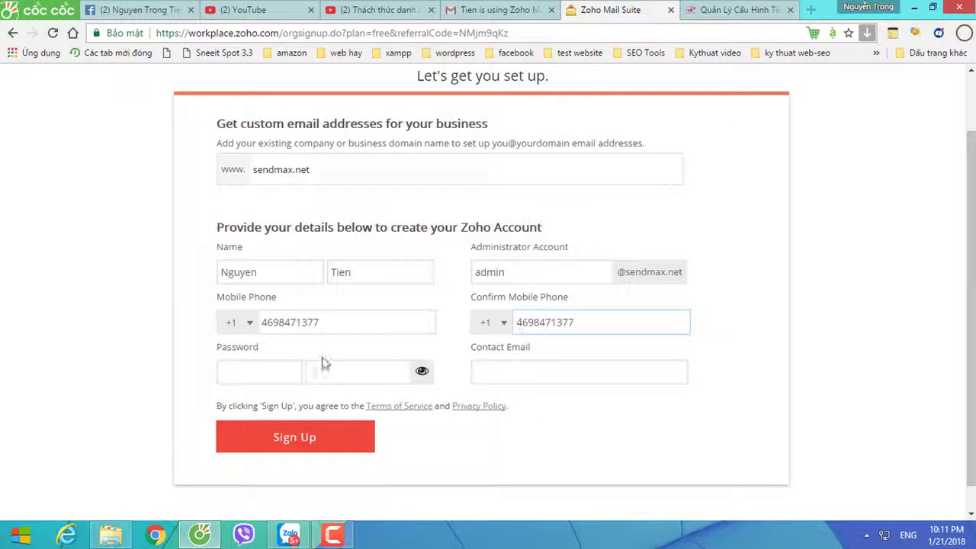
- Enter the account password and its confirmation
left_click(288, 368)
type("••")
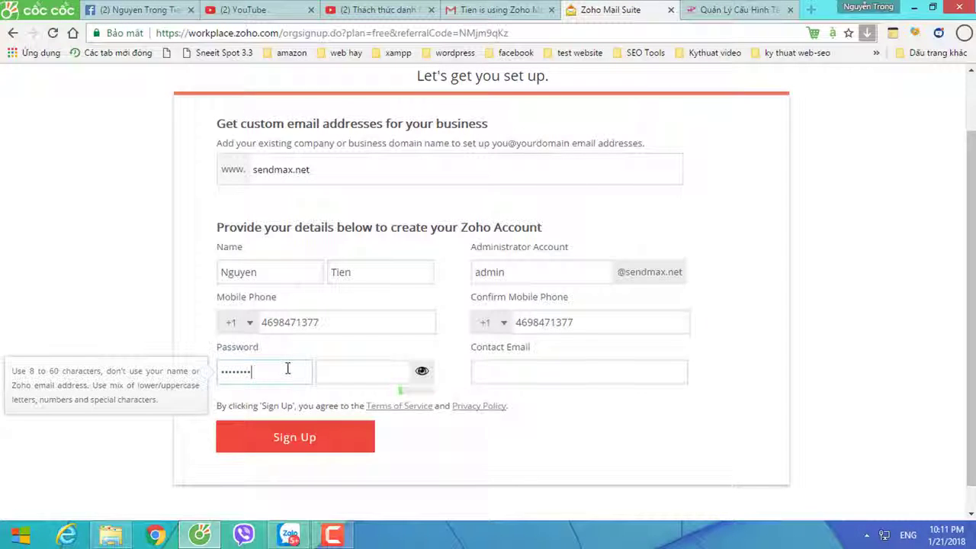
type("•••••••")
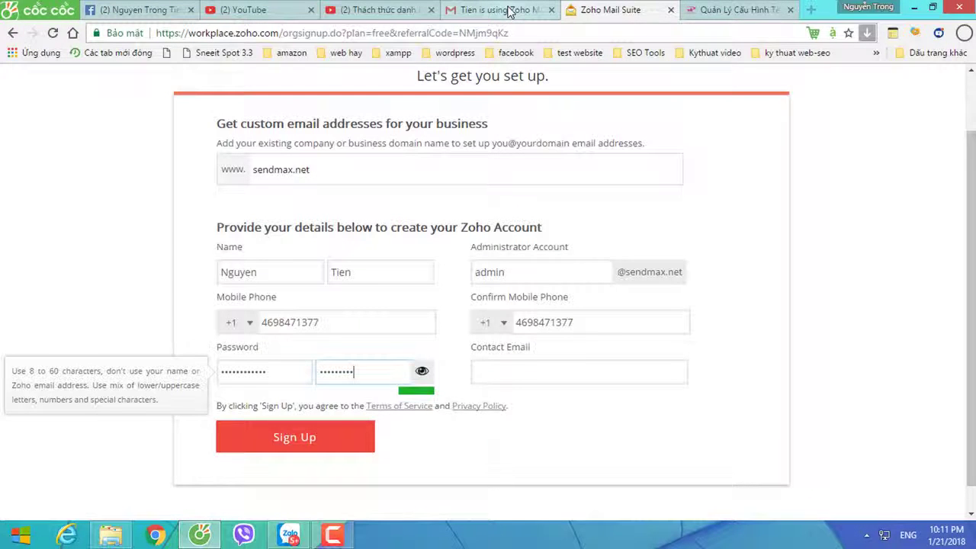
left_click(506, 373)
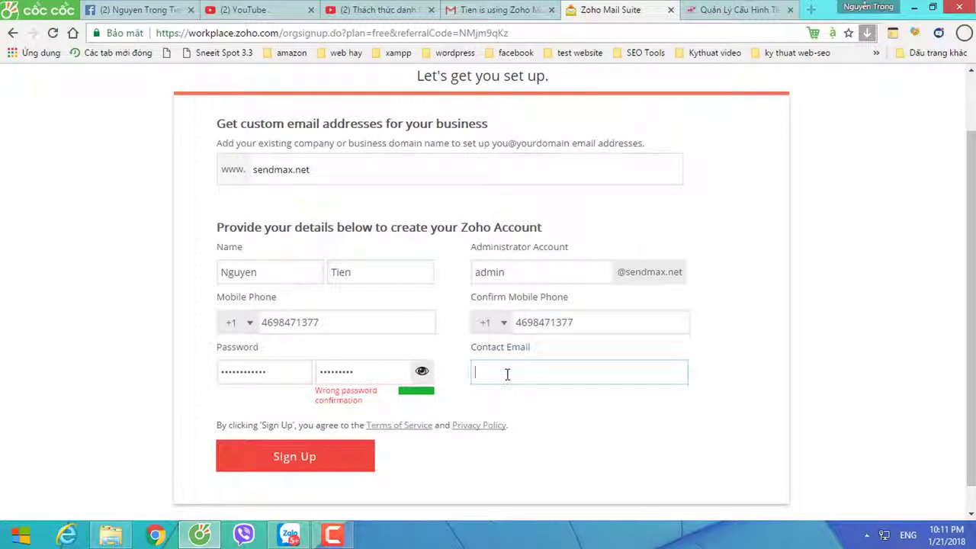
double_click(318, 372)
type("a")
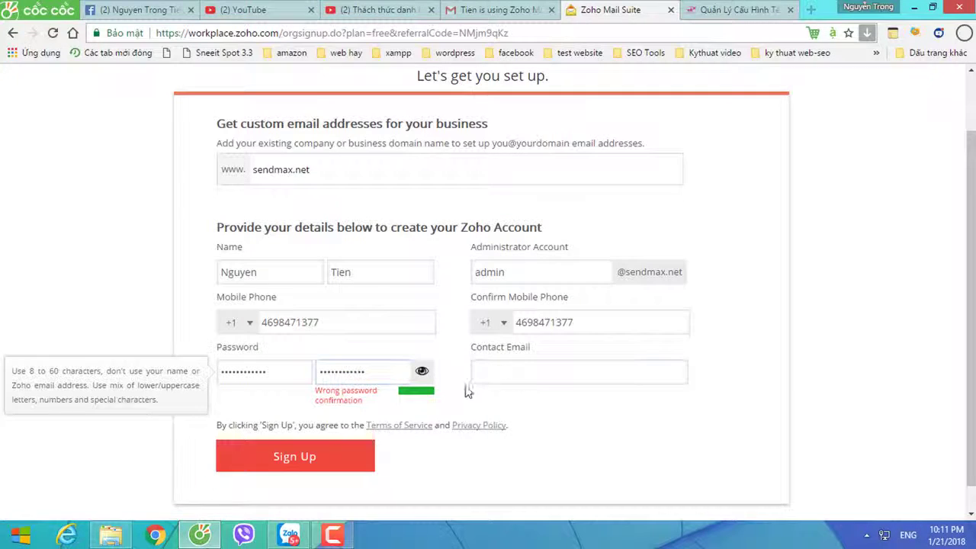
- Fill in the contact email address and return to sendmax.net's DNS panel
left_click(502, 371)
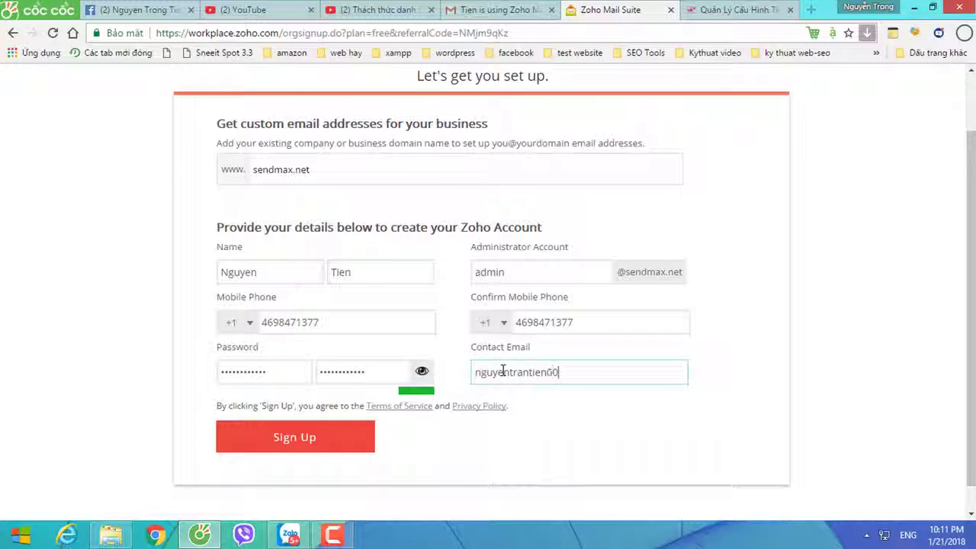
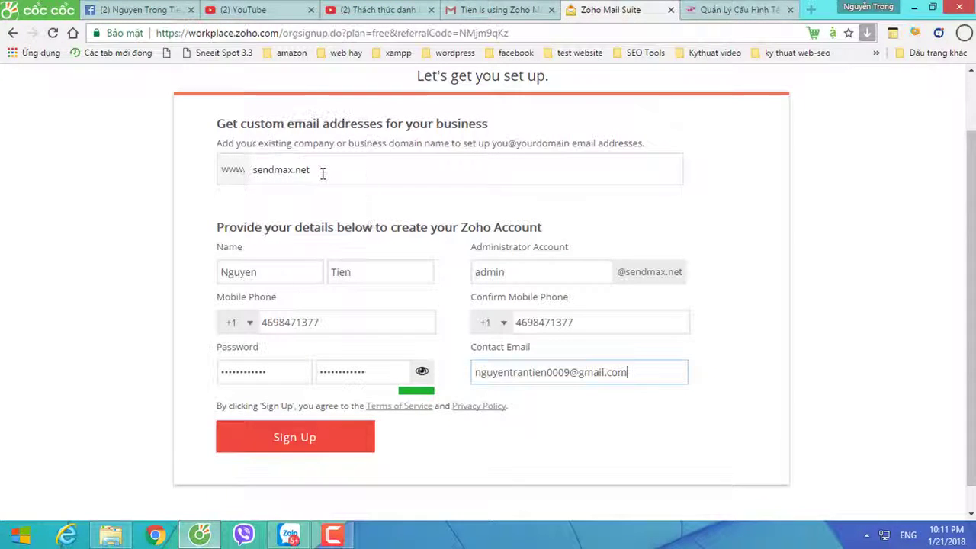
left_click(285, 170)
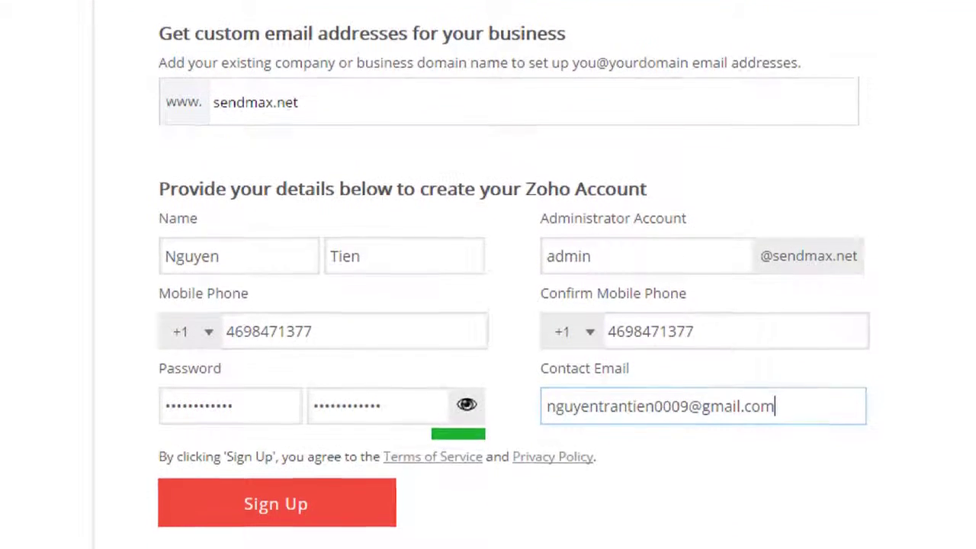
left_click_drag(321, 115, 381, 85)
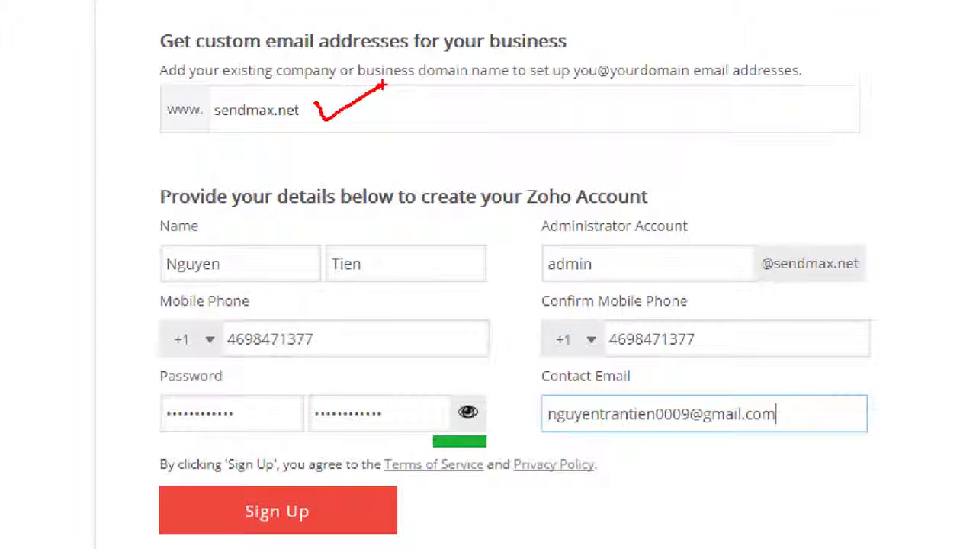
left_click(717, 10)
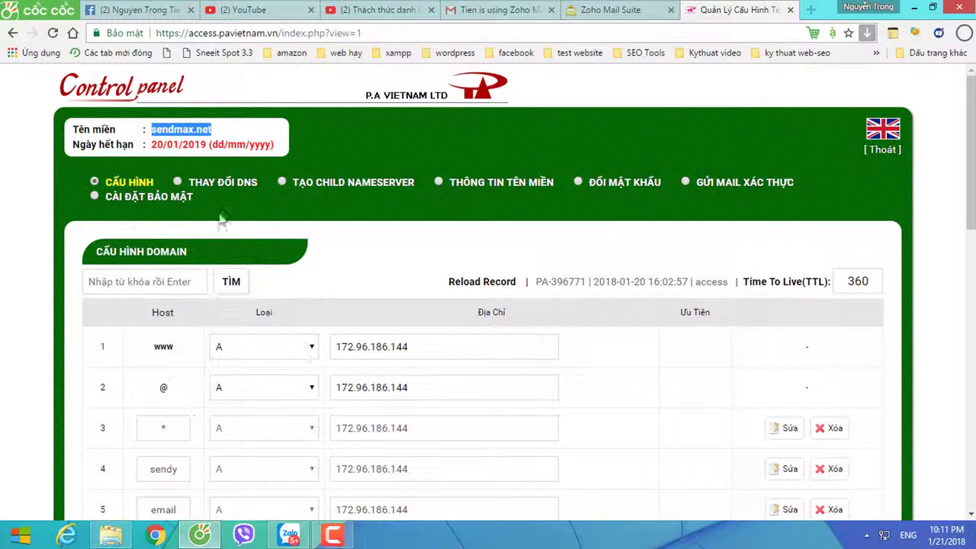
- Back on the Zoho signup form, check the admin account, phone, password and contact email fields
left_click(614, 9)
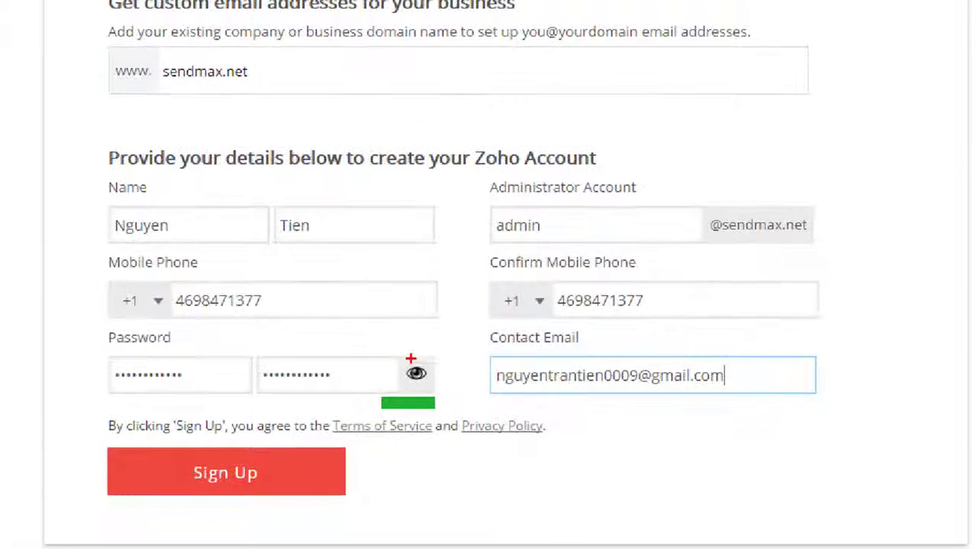
mouse_move(532, 208)
left_mouse_down()
mouse_move(490, 215)
mouse_move(743, 250)
mouse_move(839, 218)
mouse_move(580, 200)
mouse_move(528, 207)
left_mouse_up()
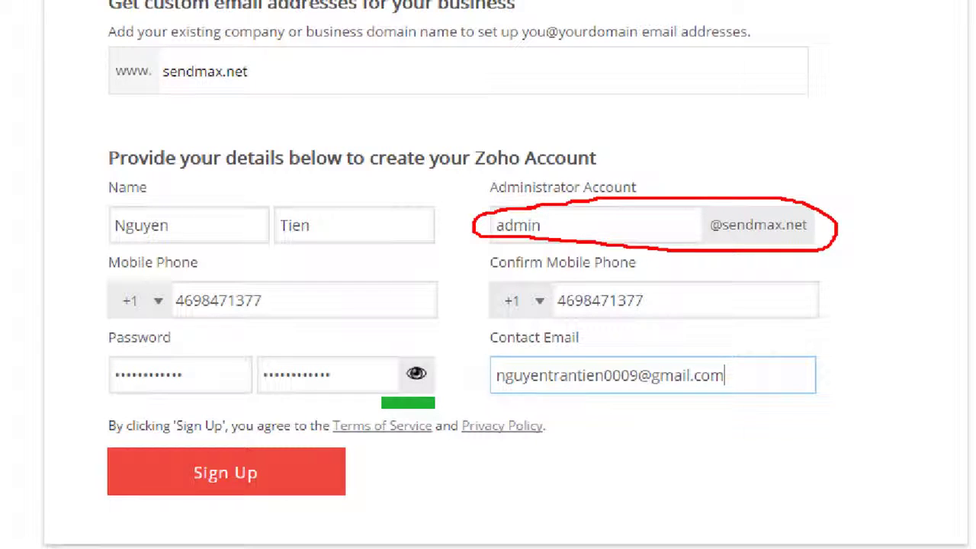
left_click_drag(281, 297, 282, 308)
left_click_drag(672, 307, 694, 283)
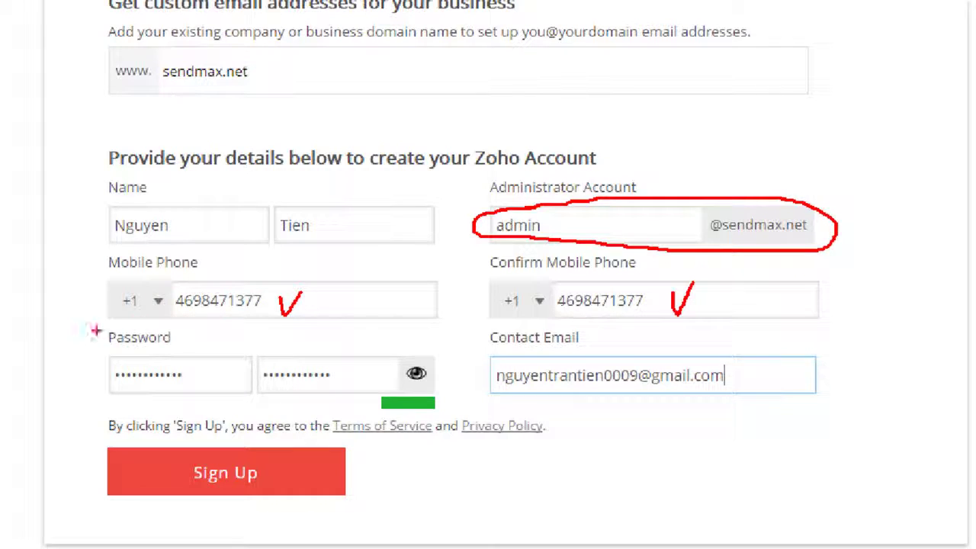
left_click_drag(17, 363, 113, 304)
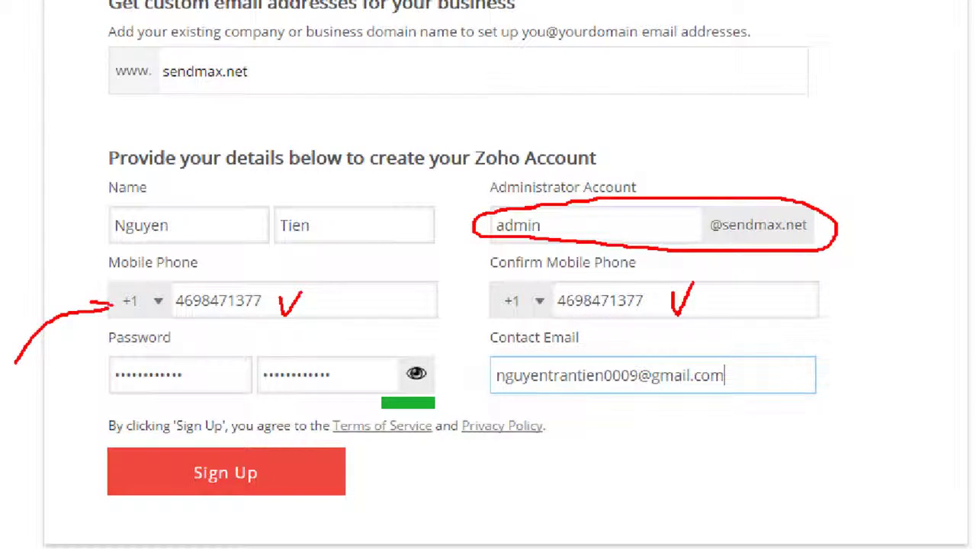
mouse_move(203, 367)
left_mouse_down()
mouse_move(218, 395)
mouse_move(242, 363)
left_mouse_up()
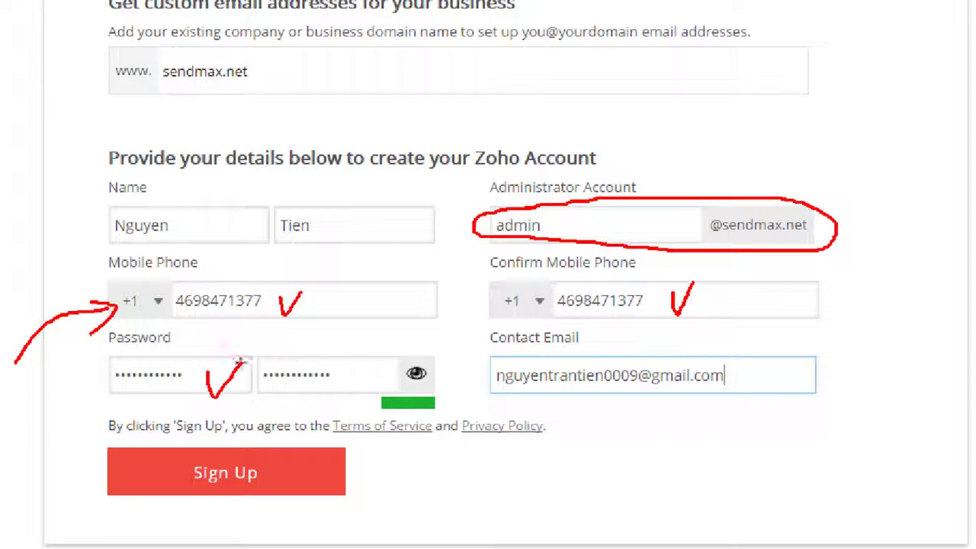
left_click_drag(345, 371, 382, 357)
left_click_drag(739, 377, 791, 363)
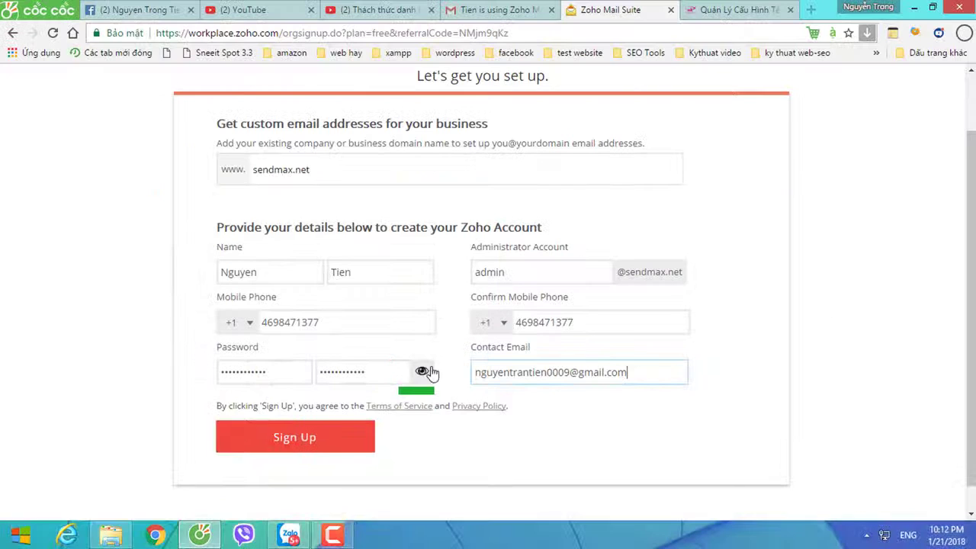
- Submit the sign-up form and check which number the verification code was sent to
left_click(282, 446)
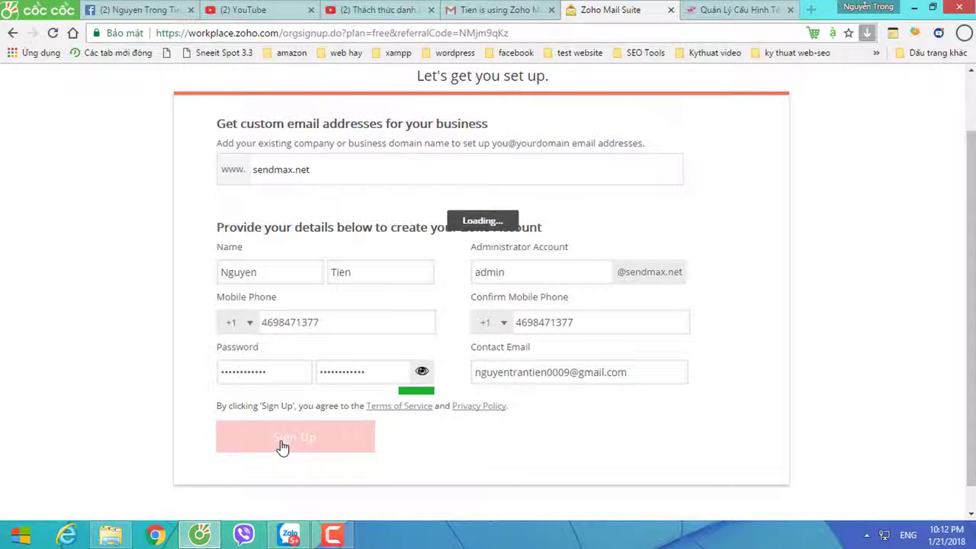
left_click(282, 446)
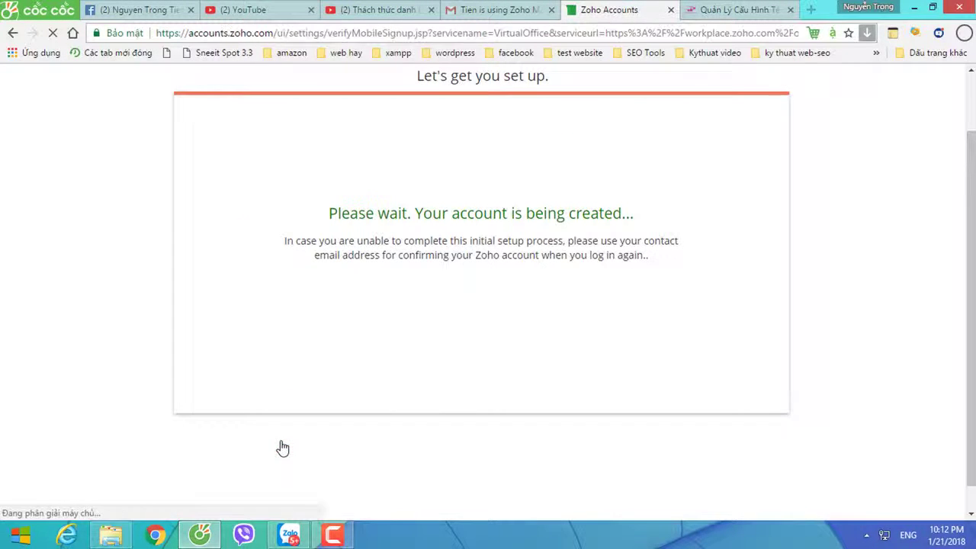
left_click_drag(373, 221, 455, 223)
left_click(431, 231)
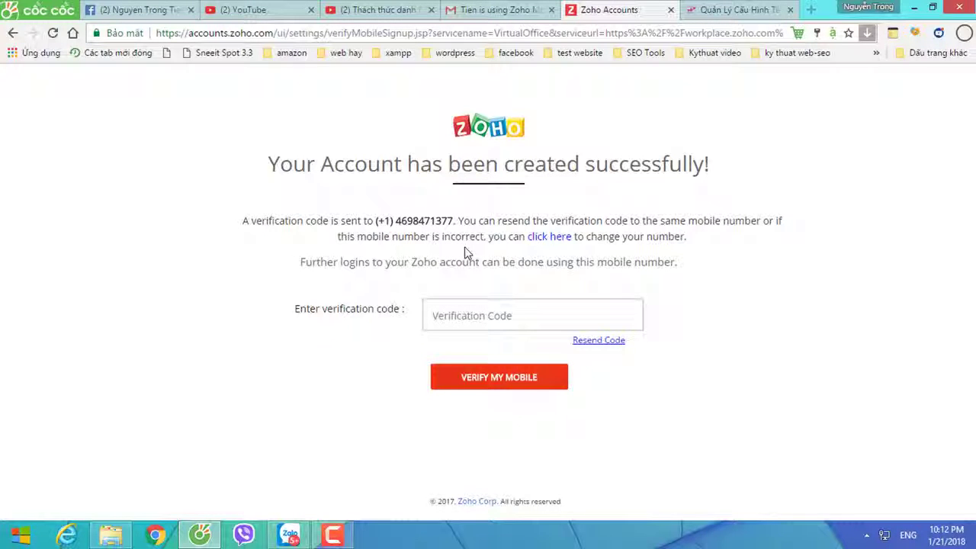
- Enter the SMS verification code and verify the mobile number, reaching Domain Setup for sendmax.net
left_click(550, 243)
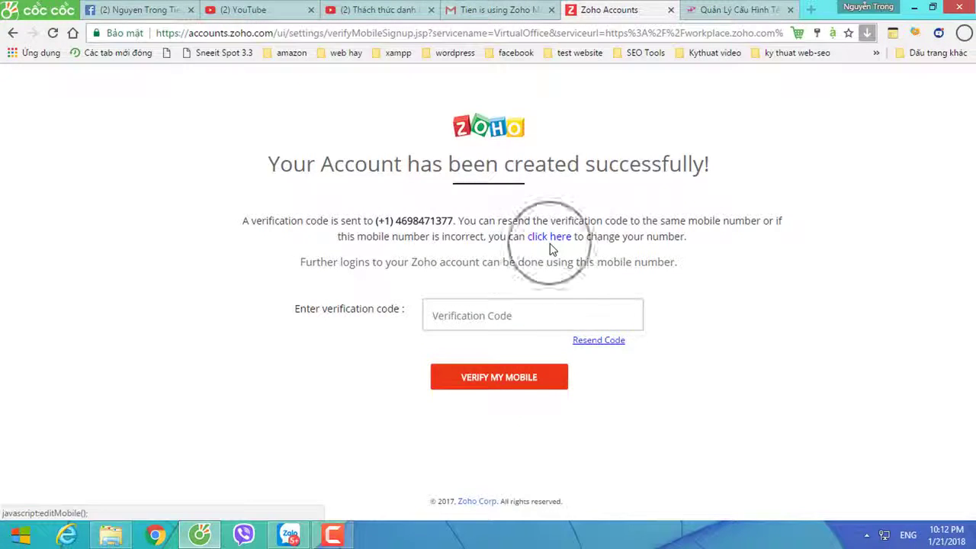
left_click(550, 242)
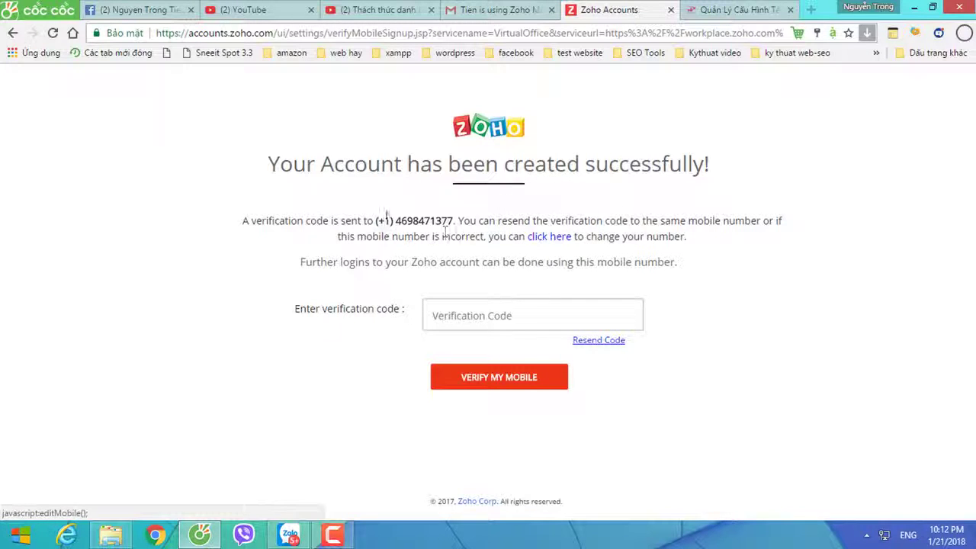
left_click(401, 226)
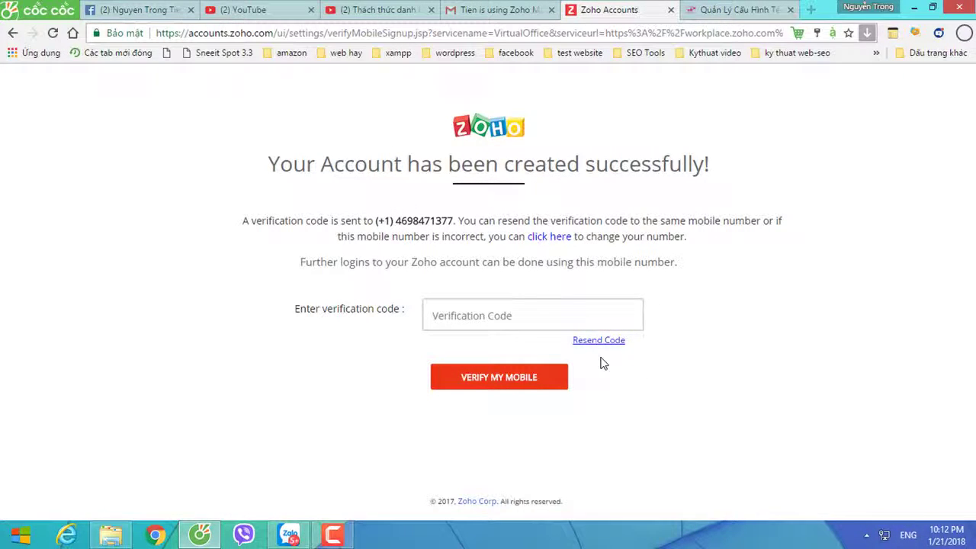
left_click(461, 311)
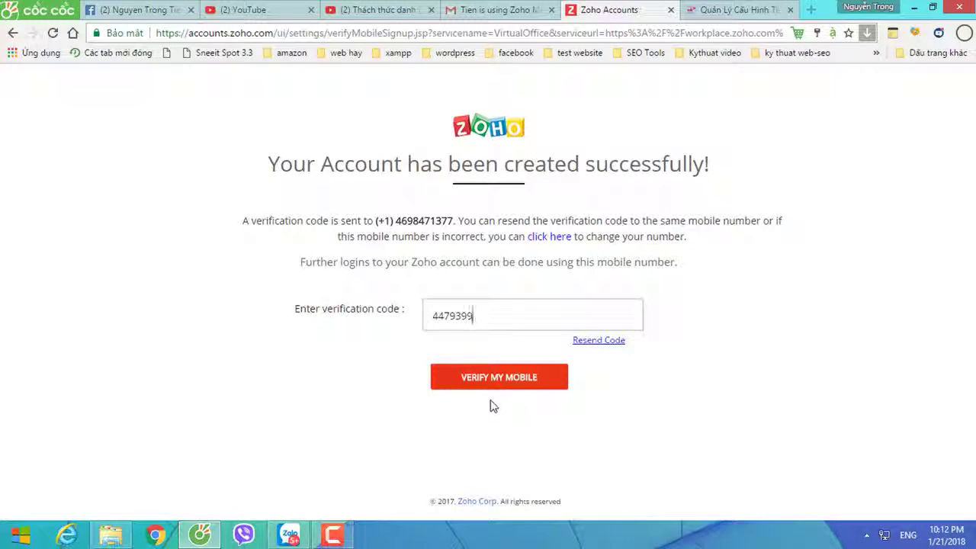
left_click(454, 344)
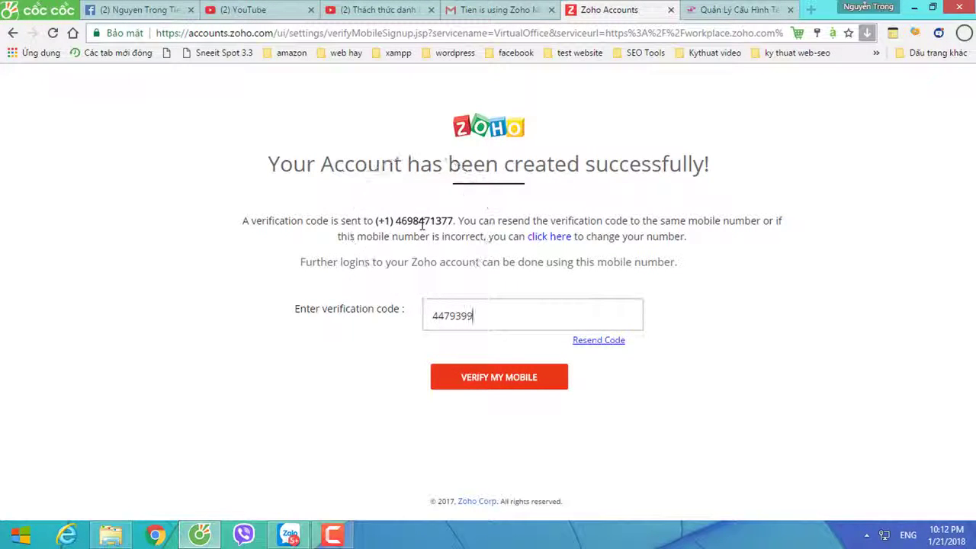
left_click(492, 382)
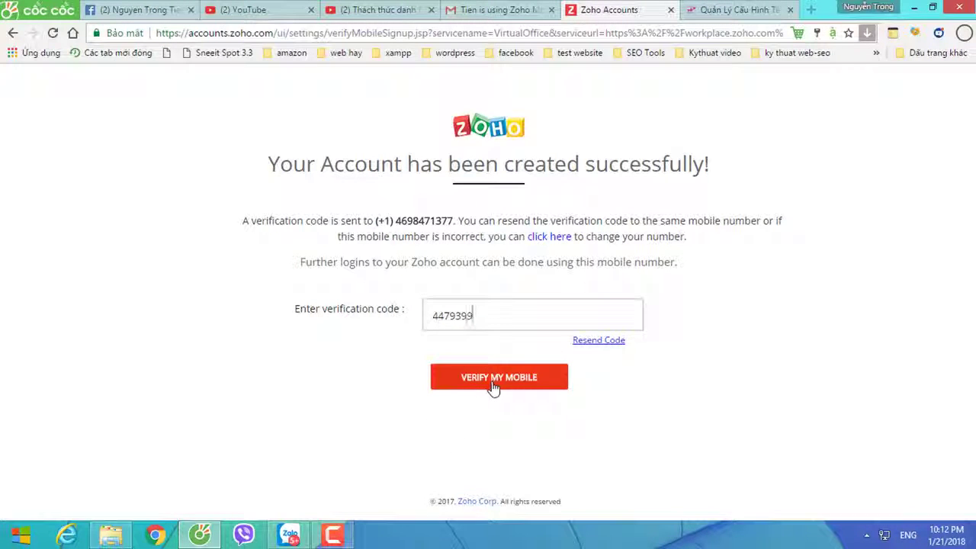
left_click(493, 381)
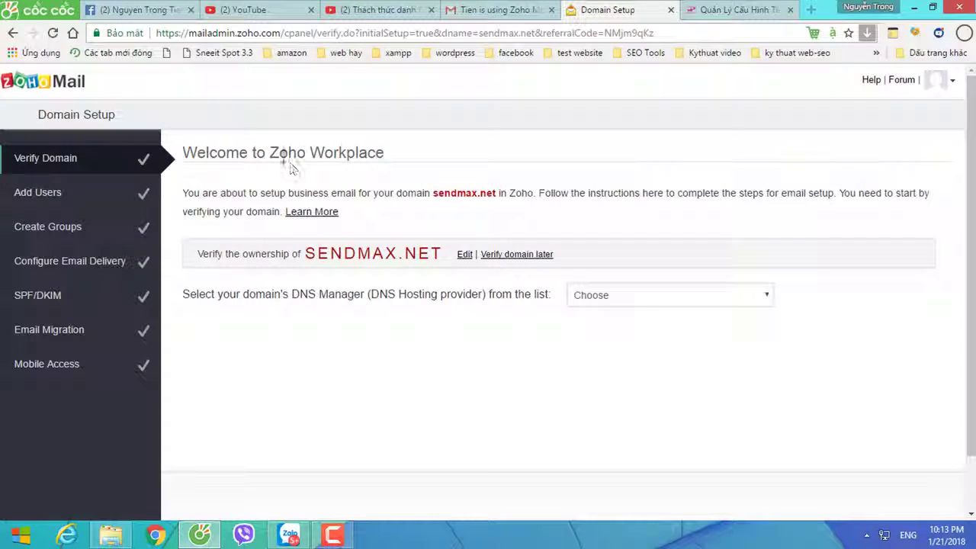
- Choose 'Others..' as the DNS manager to reveal the CNAME verification record
left_click(661, 299)
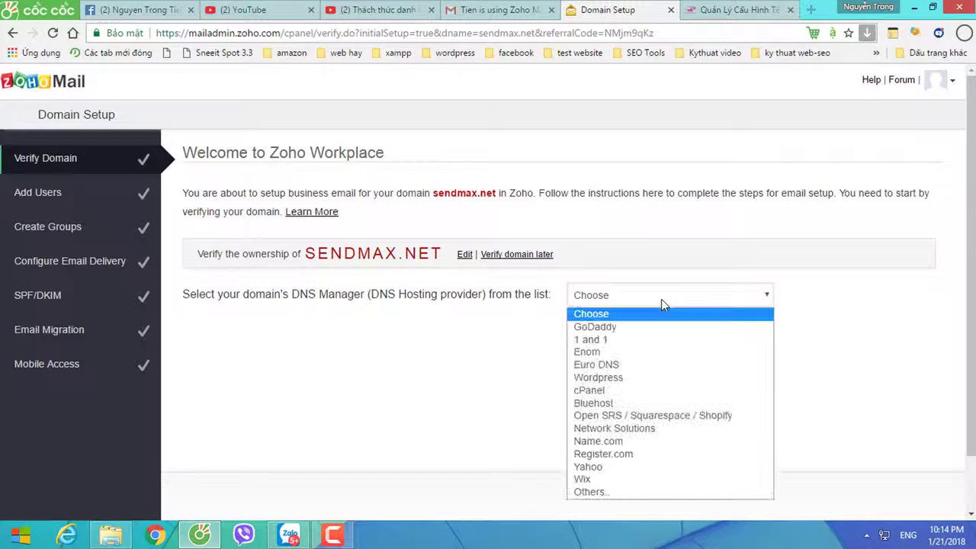
left_click(611, 495)
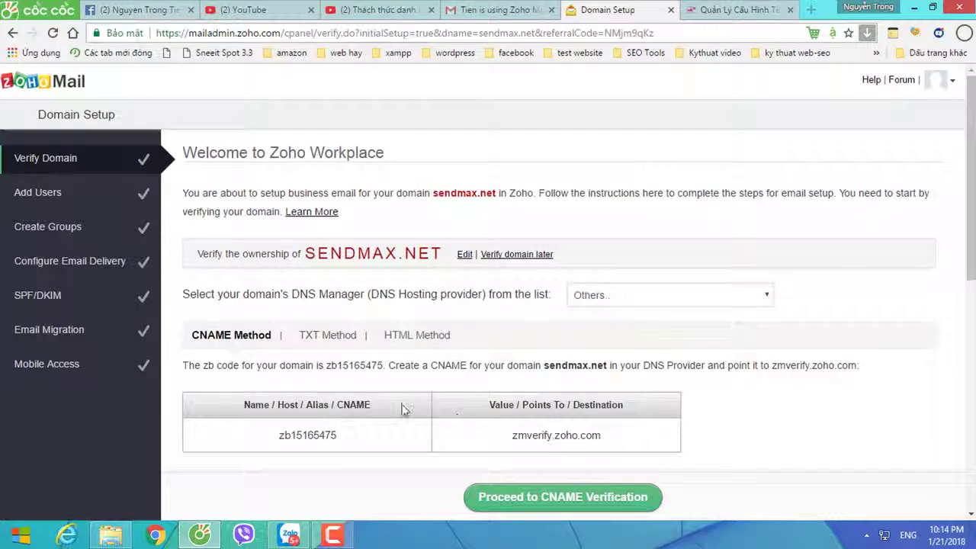
scroll(396, 407, "down", 1)
- Copy the CNAME host name zb15165475 and go to the sendmax.net DNS panel
left_click_drag(333, 333, 377, 334)
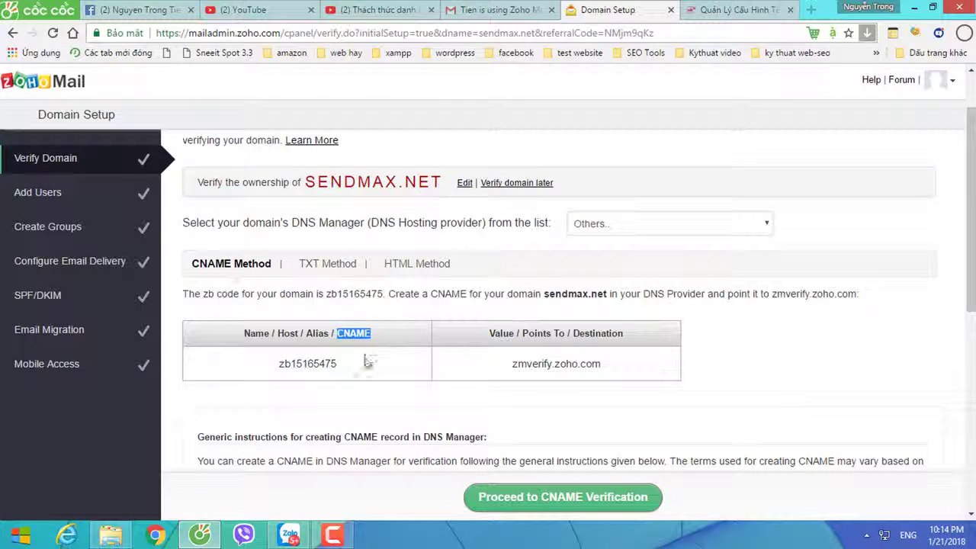
double_click(297, 366)
double_click(300, 369)
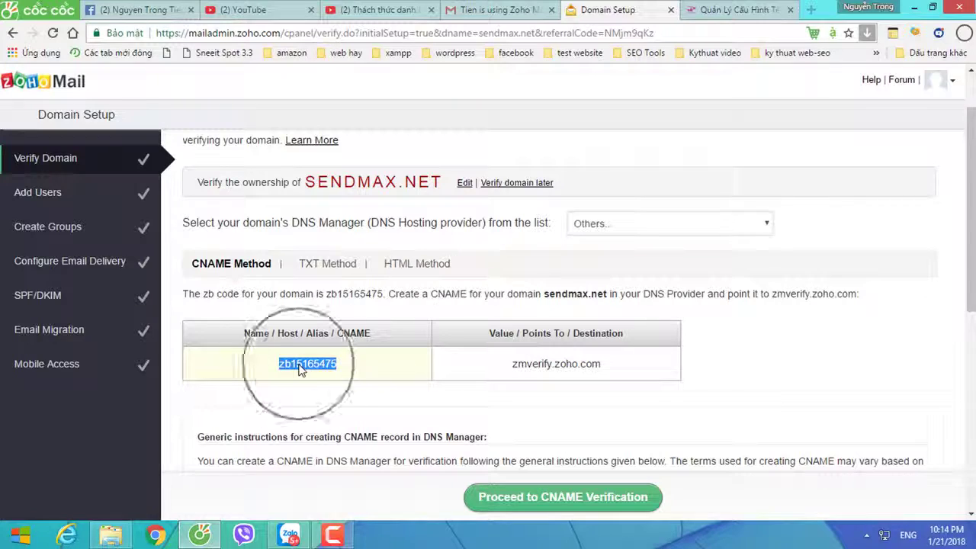
left_click(366, 360)
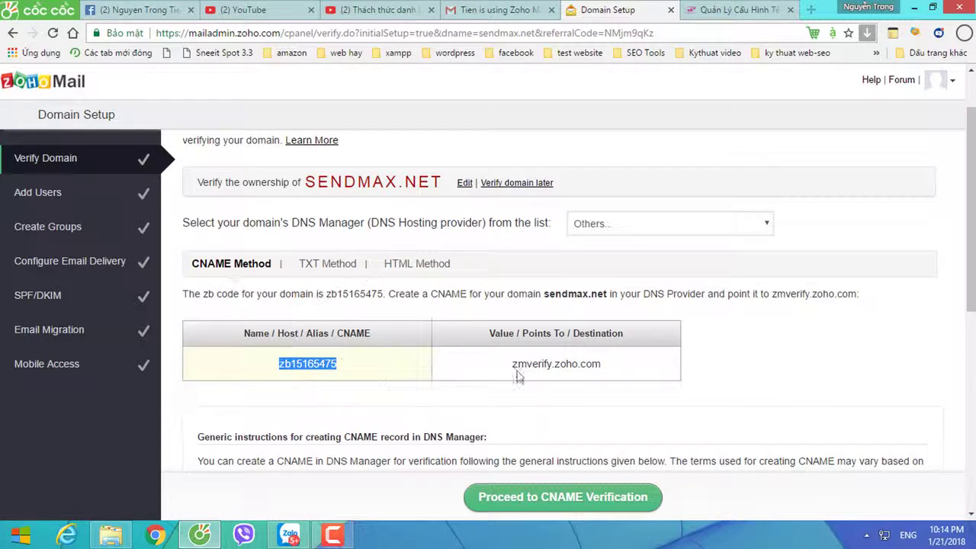
left_click(573, 379)
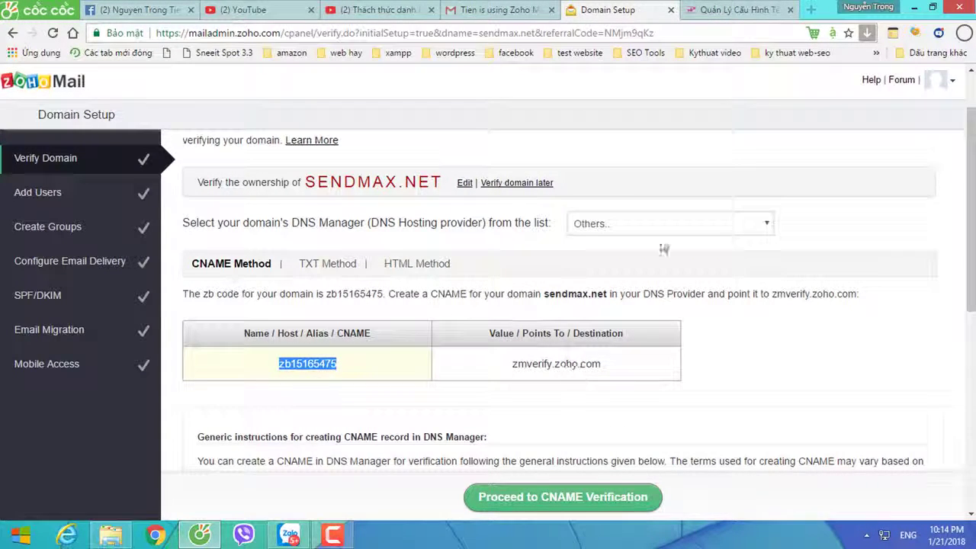
left_click(738, 10)
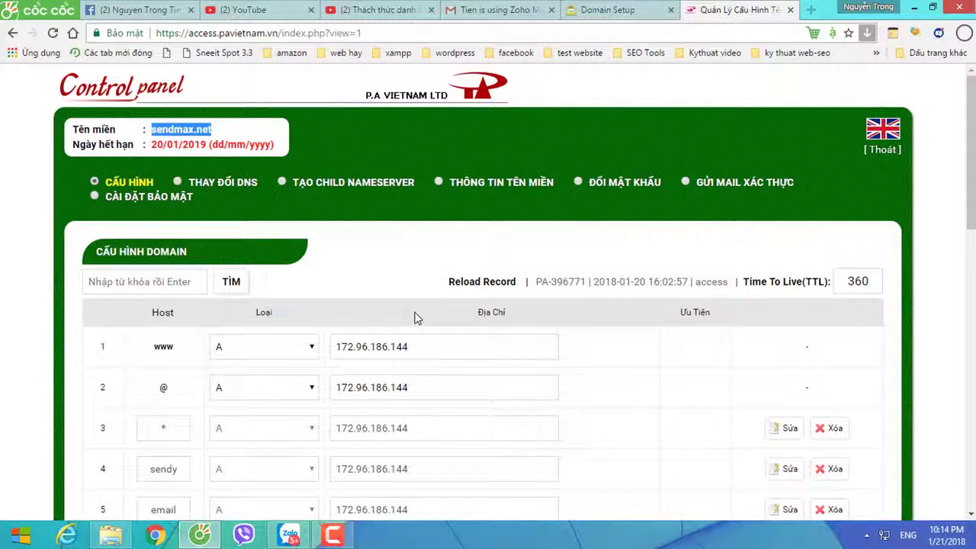
- Add a CNAME record in row 6 with host zb15165475
scroll(416, 318, "down", 3)
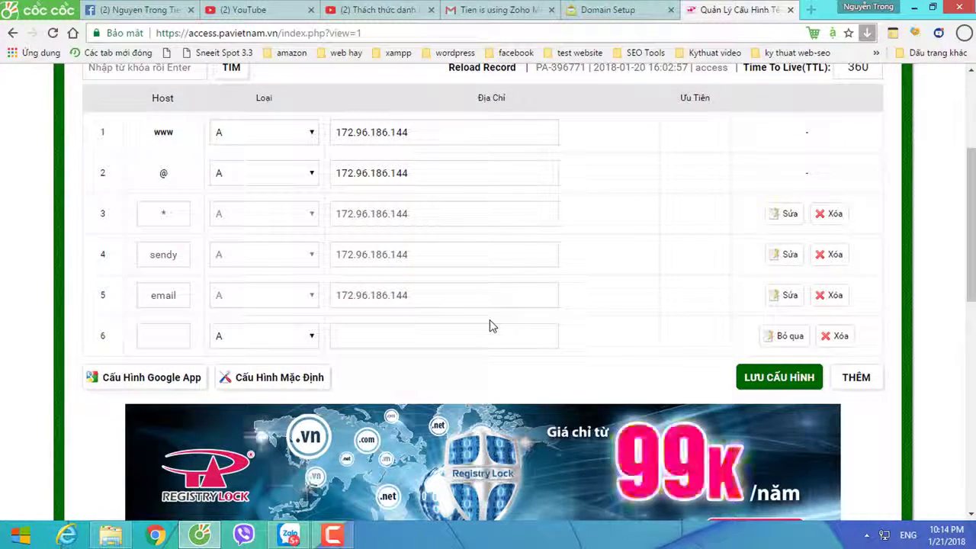
left_click(166, 338)
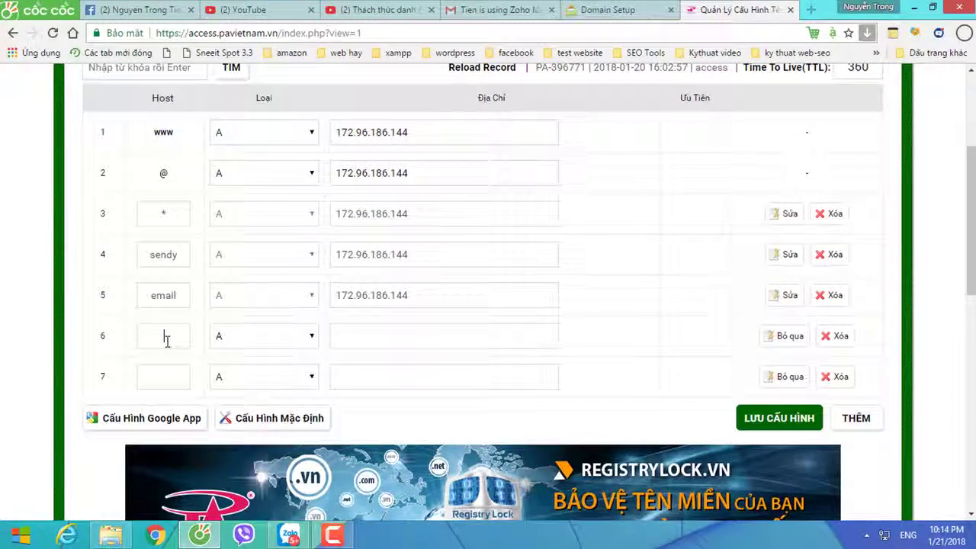
left_click(239, 339)
left_click(223, 366)
left_click(169, 337)
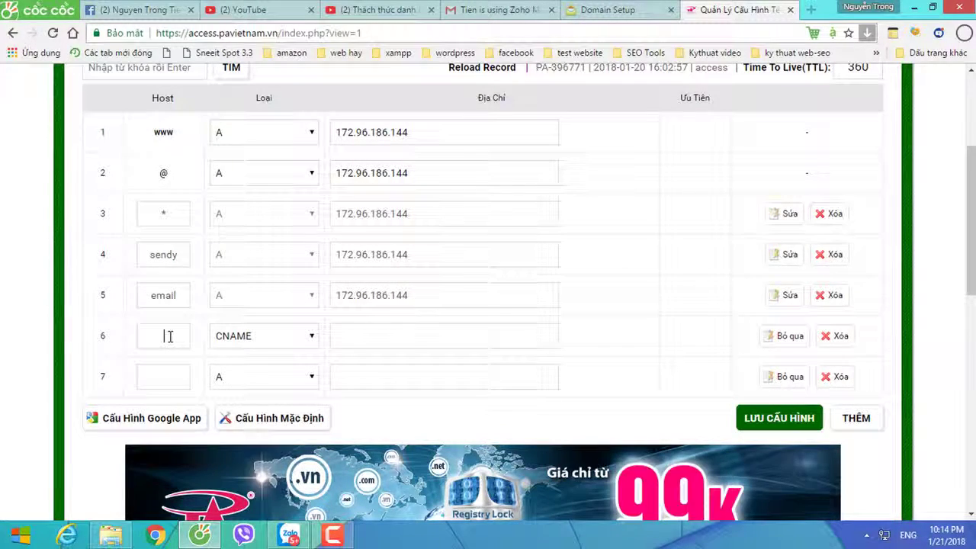
type("5165475")
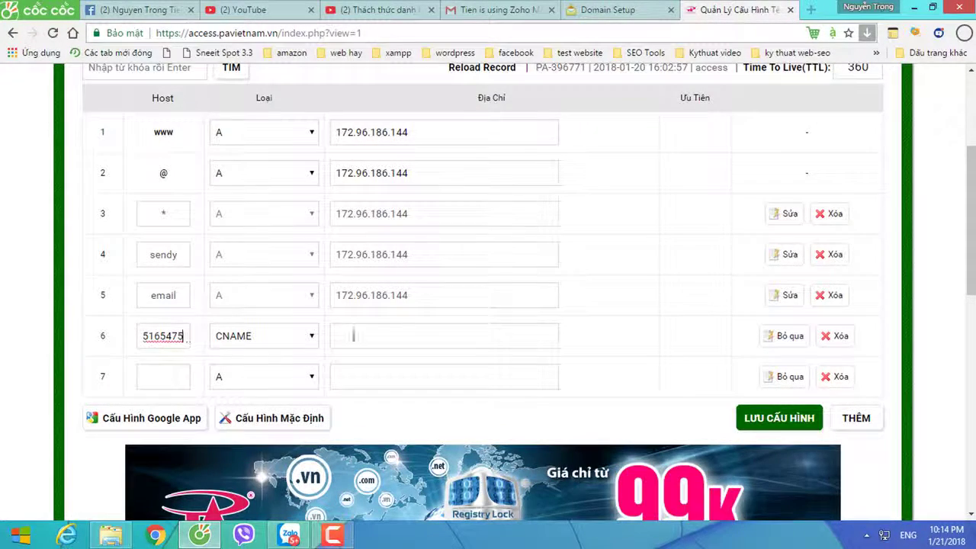
- Point the CNAME record at zmverify.zoho.com and save the DNS configuration
left_click(608, 10)
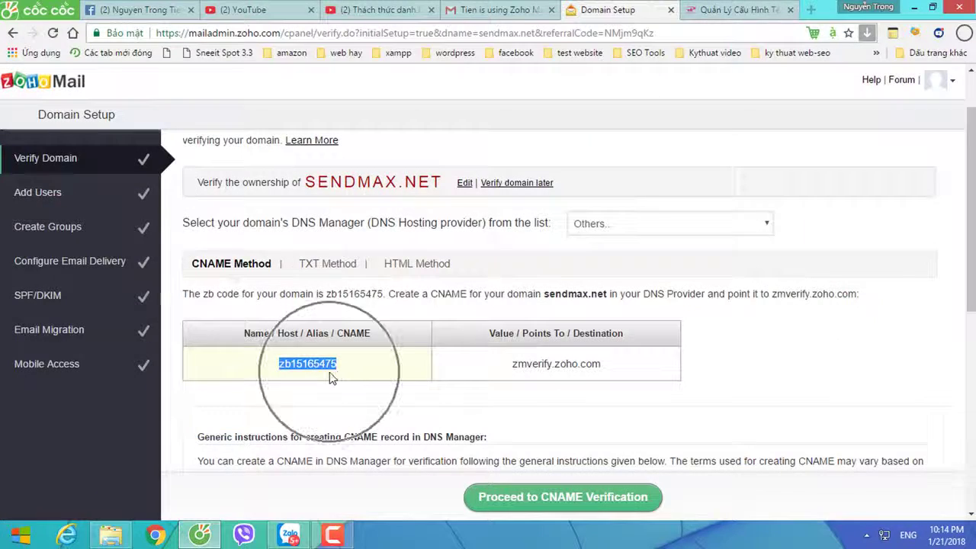
left_click_drag(513, 364, 608, 365)
key("ctrl+c")
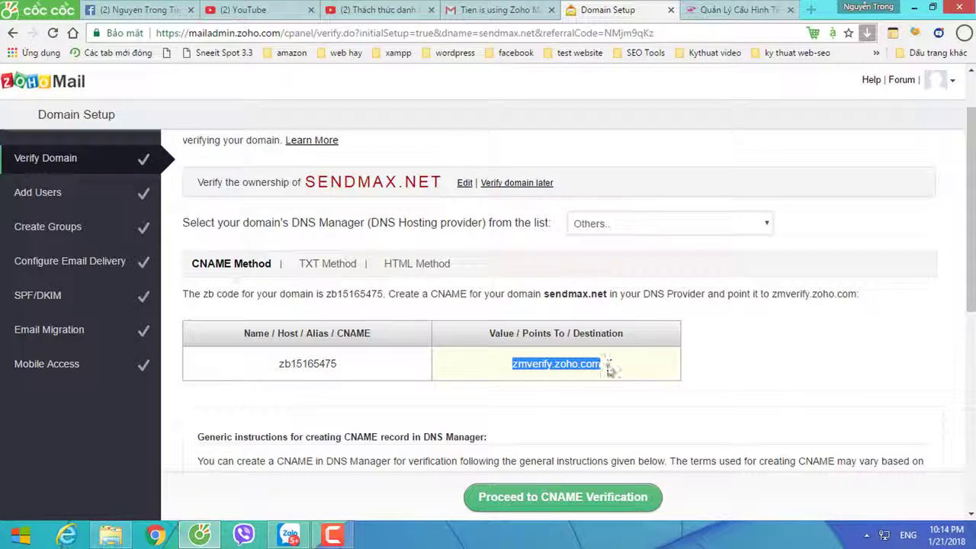
left_click(728, 10)
left_click(405, 338)
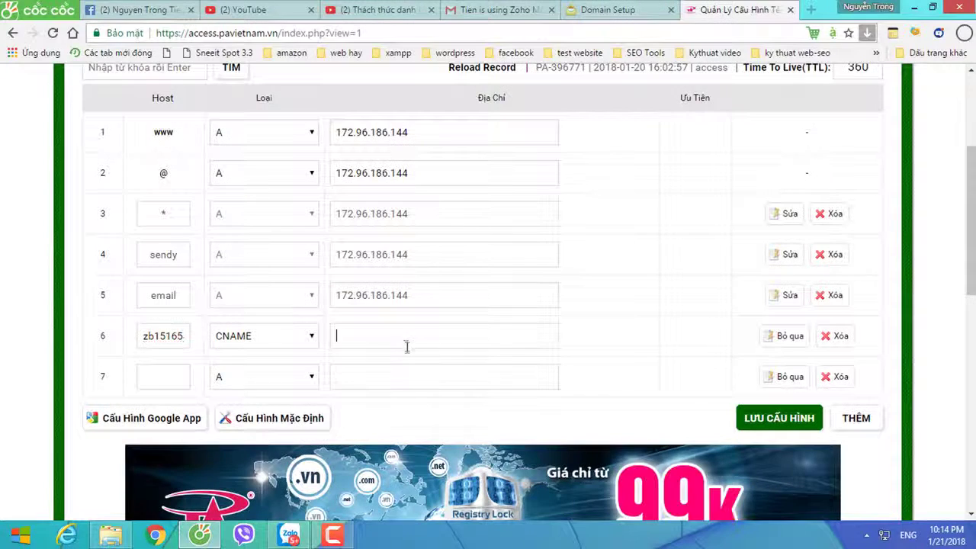
key("ctrl+v")
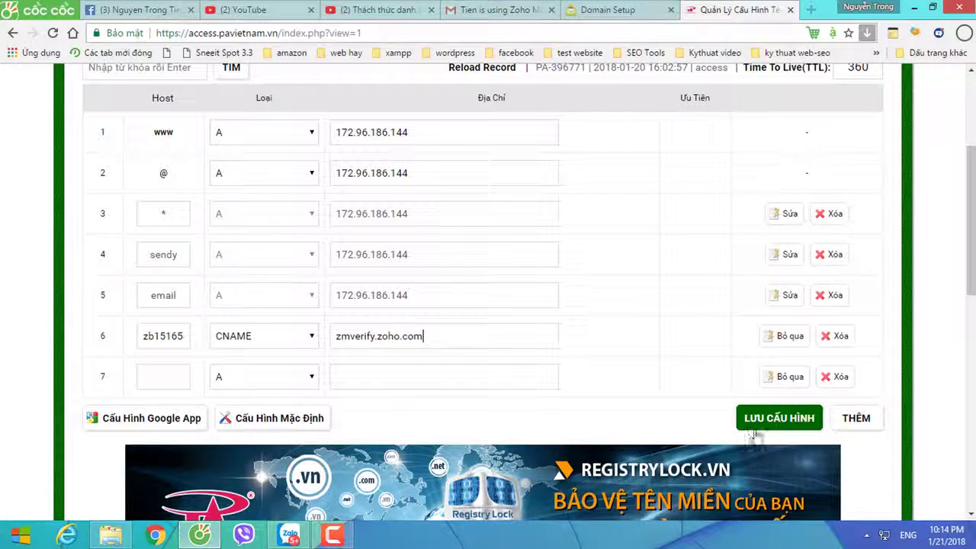
left_click(778, 425)
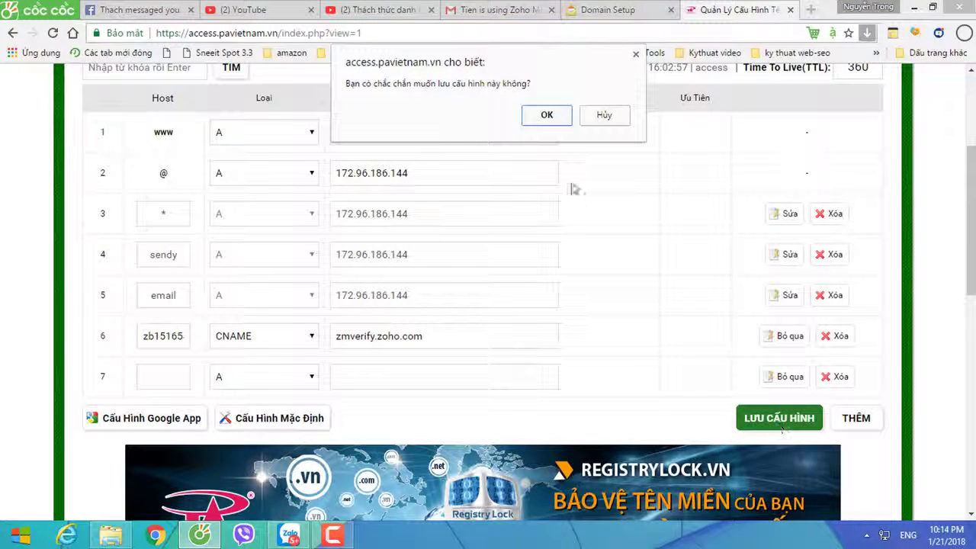
left_click(543, 115)
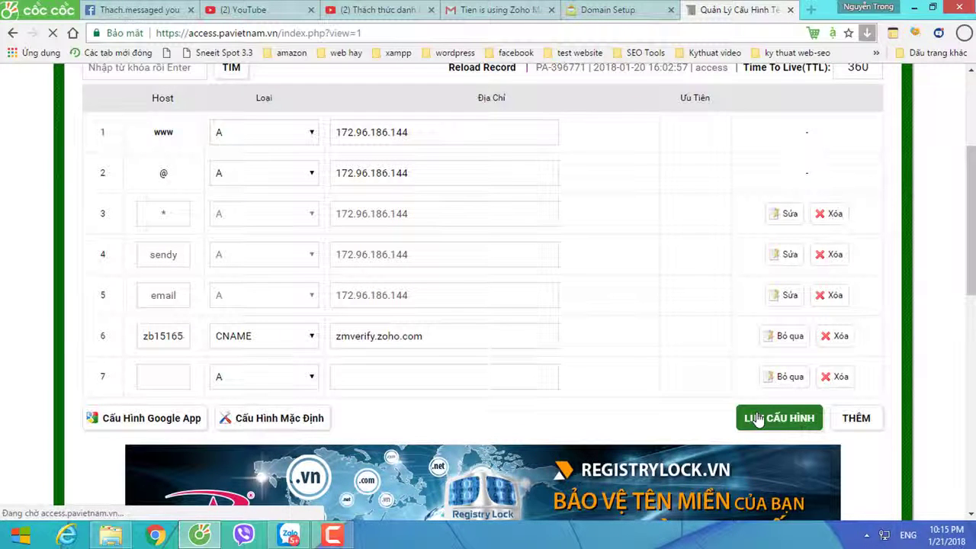
- Close the unneeded video tab and bring up Gmail with Zoho Mail's invite email
left_click(431, 11)
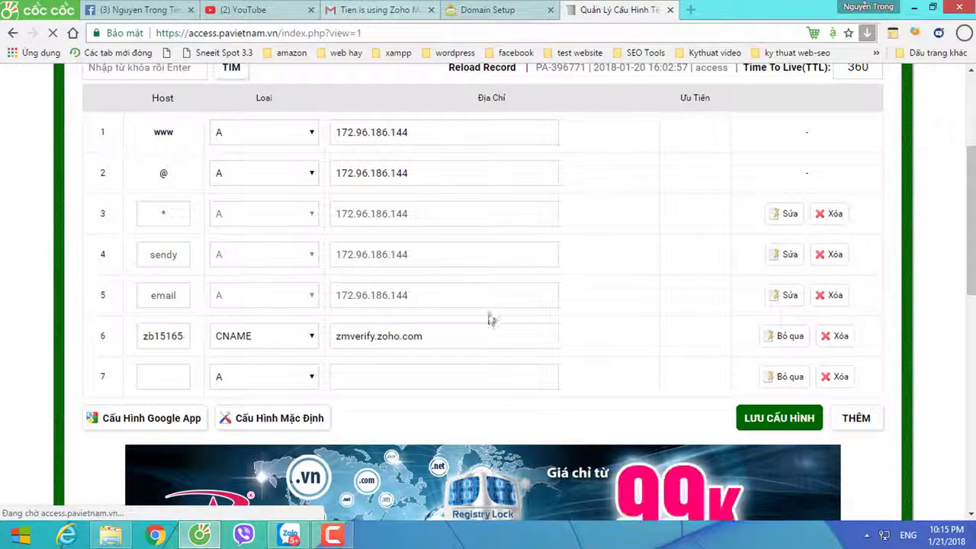
left_click(458, 326)
left_click(427, 9)
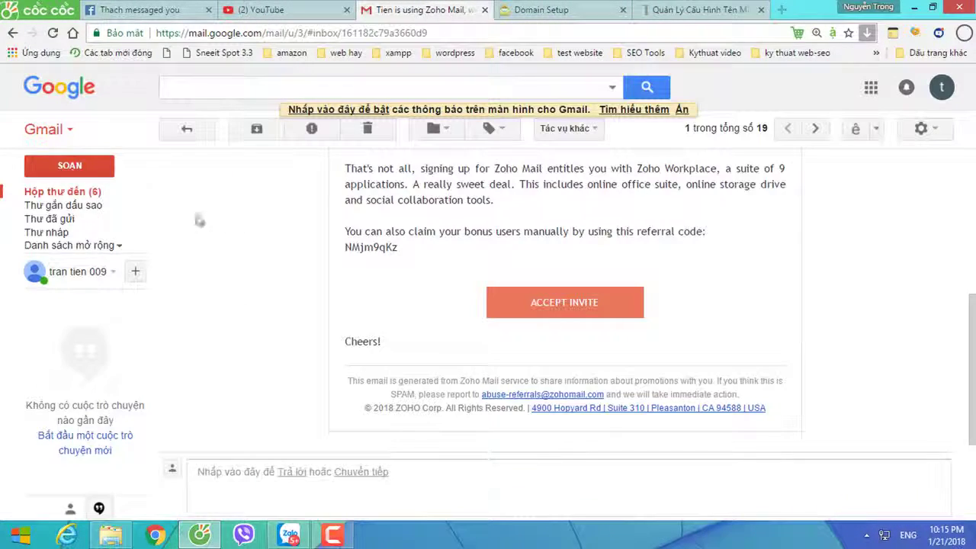
- Open the Welcome to Zoho! email in Gmail and open its activation link in a new tab
left_click(92, 195)
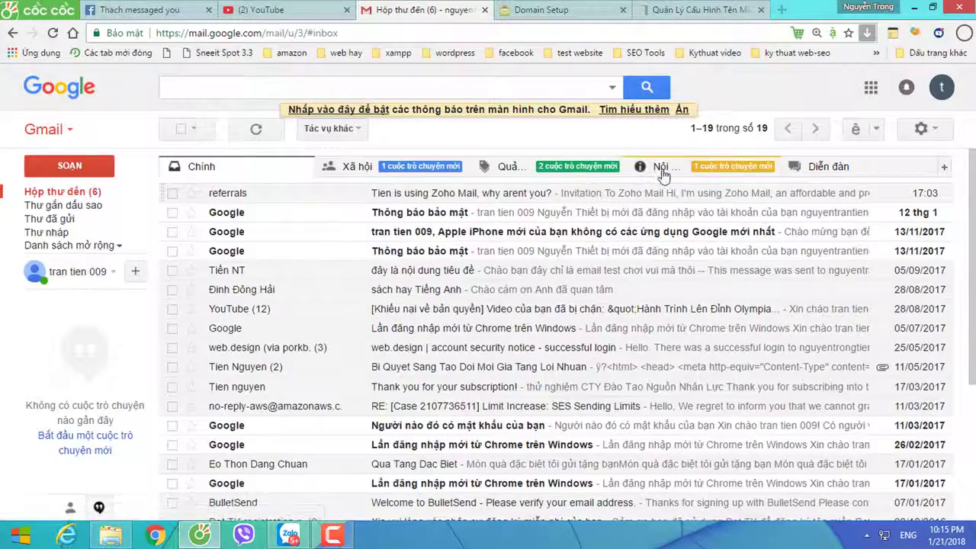
left_click(423, 199)
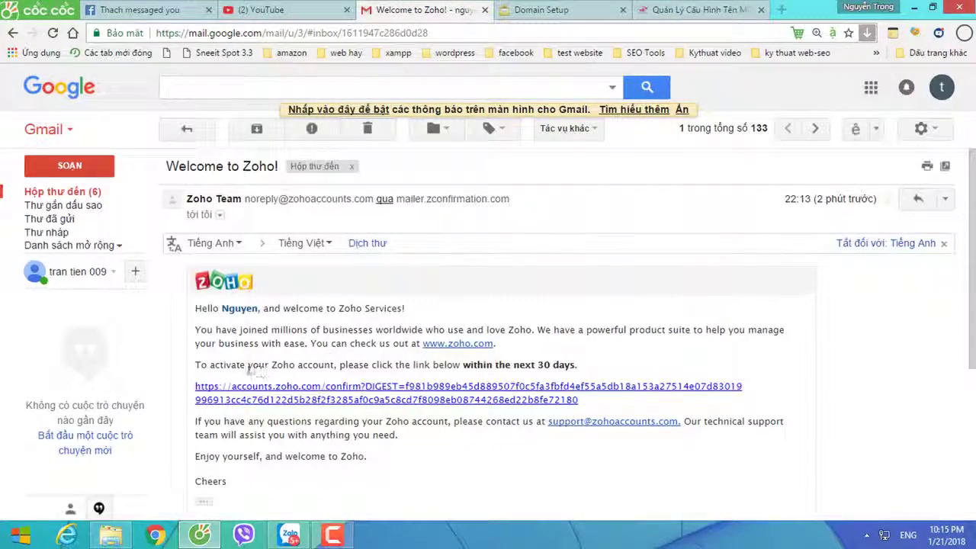
left_click_drag(243, 367, 511, 367)
left_click(467, 381)
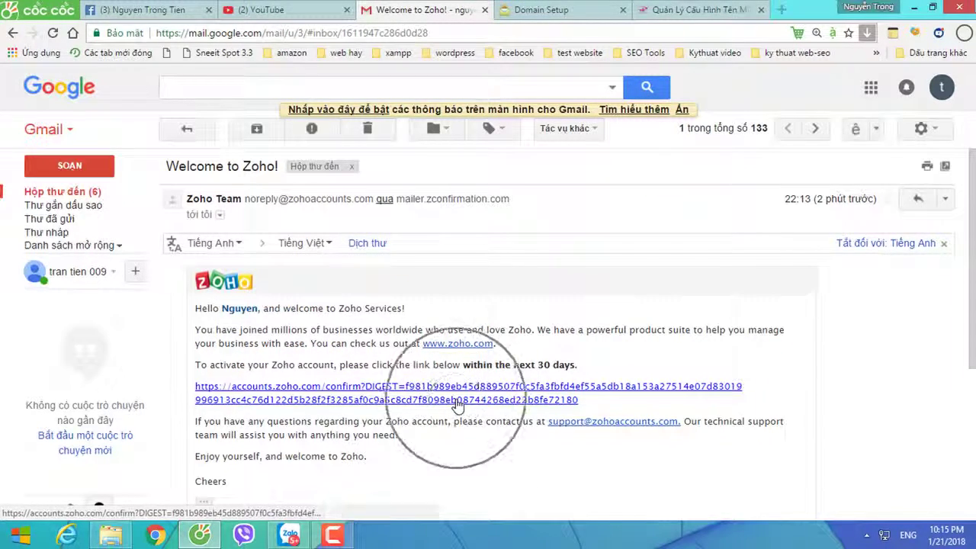
middle_click(335, 392)
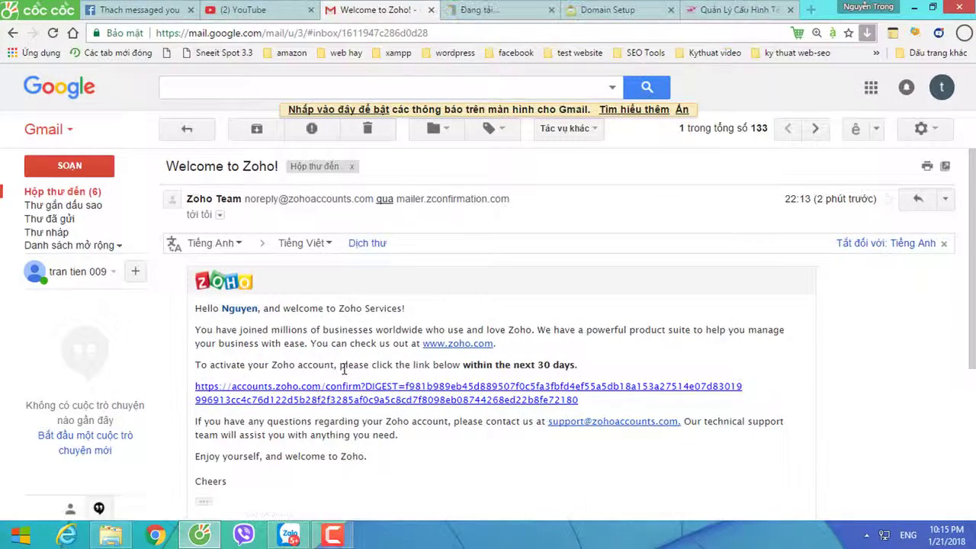
- Switch to Zoho's confirmation page showing the registered email address confirmed successfully
left_click(498, 10)
left_click(480, 167)
left_click_drag(364, 238, 676, 238)
left_click(551, 242)
left_click(551, 243)
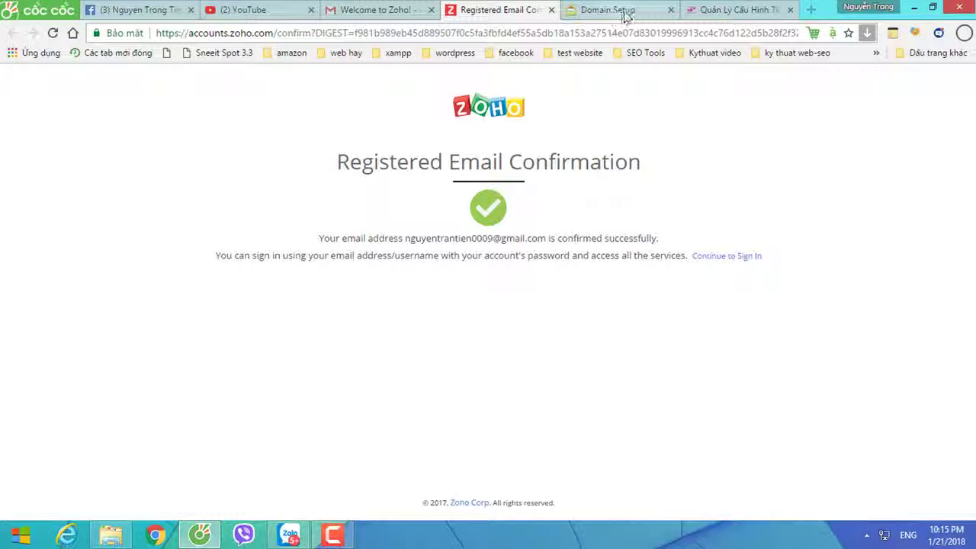
- Close the confirmation tab and check the saved CNAME record in row 6 of the DNS manager
left_click(552, 10)
left_click(506, 16)
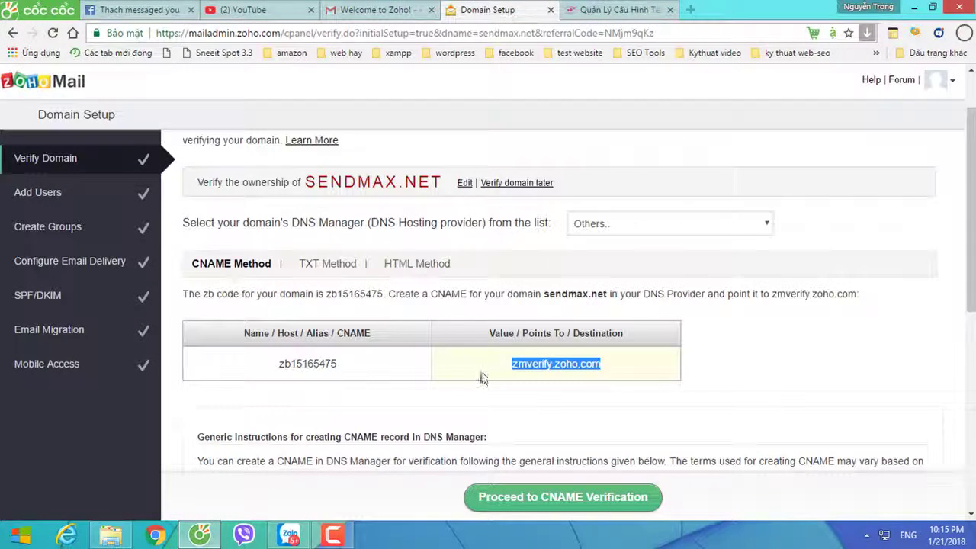
left_click(679, 10)
scroll(364, 340, "down", 3)
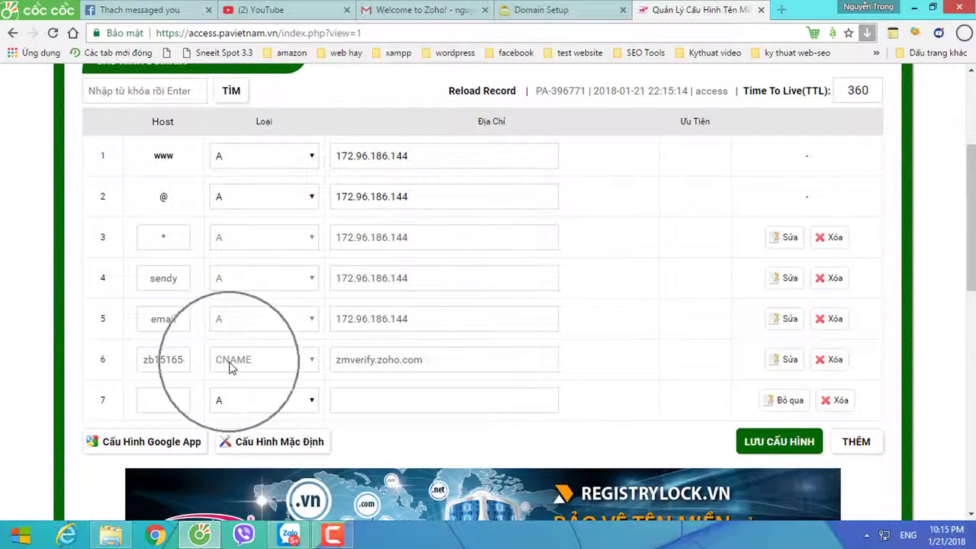
left_click(231, 365)
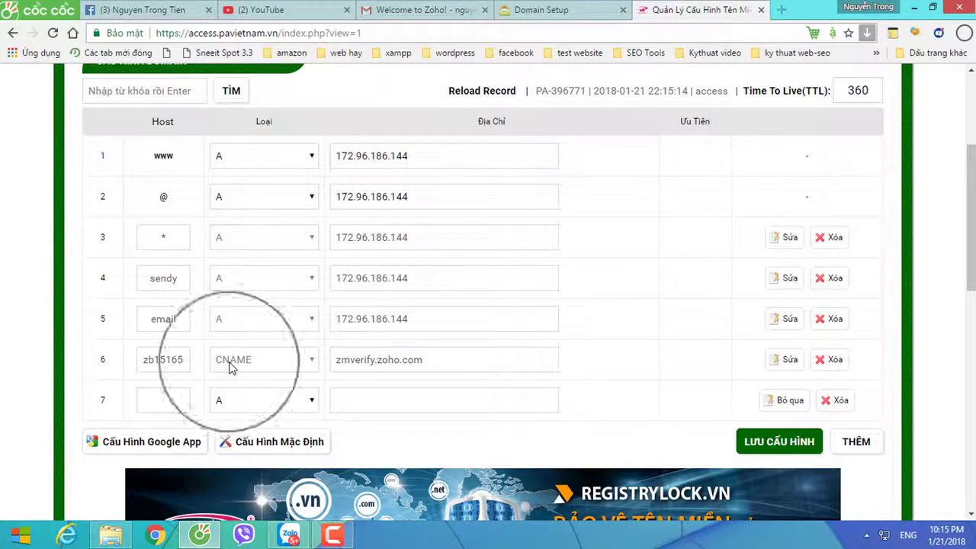
- Back in Domain Setup, run the CNAME verification until sendmax.net's CNAME records are reported perfect
left_click(550, 10)
left_click(554, 410)
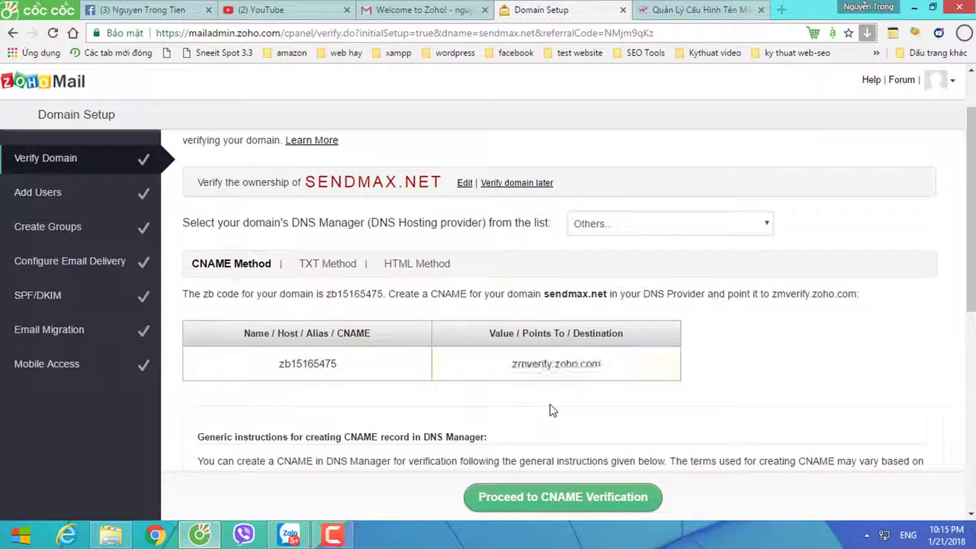
scroll(553, 409, "down", 2)
left_click(547, 509)
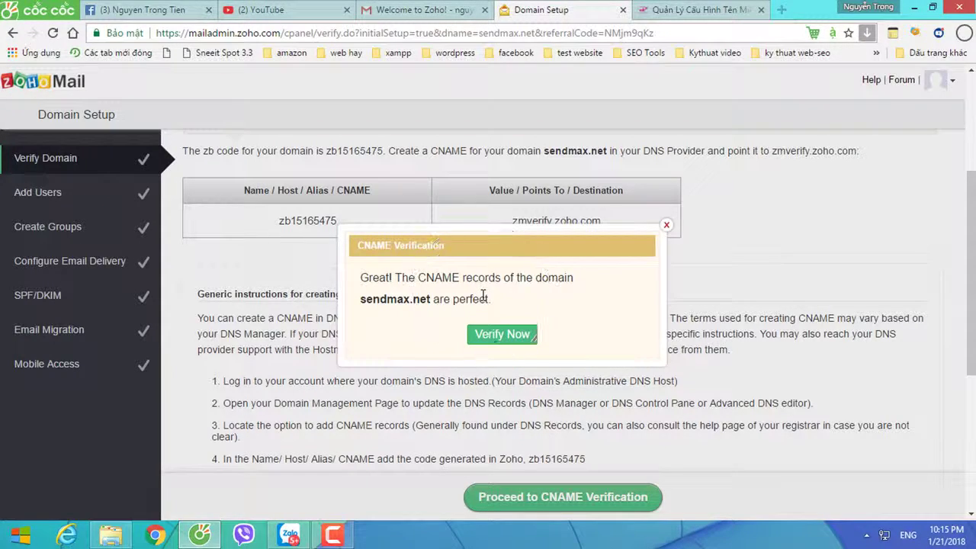
left_click(494, 336)
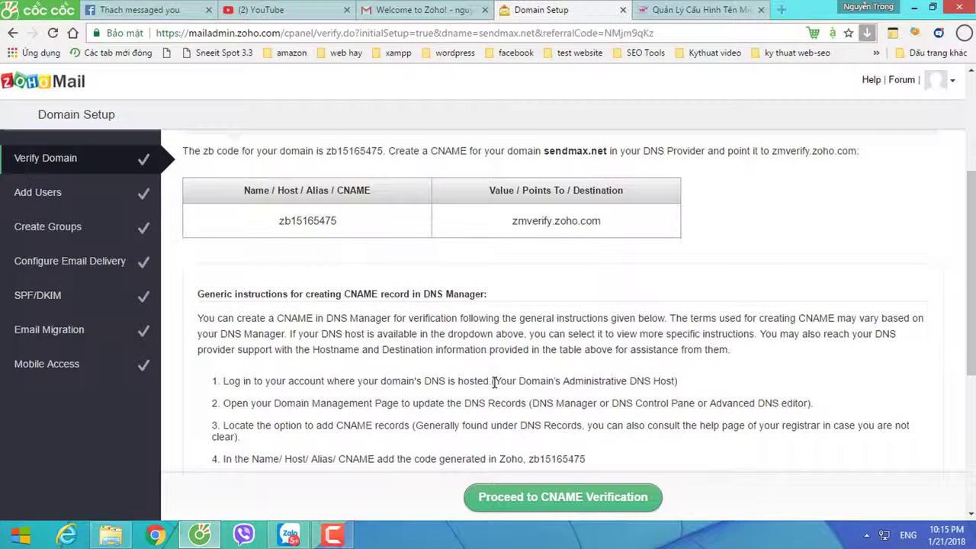
scroll(494, 383, "down", 1)
scroll(494, 385, "up", 1)
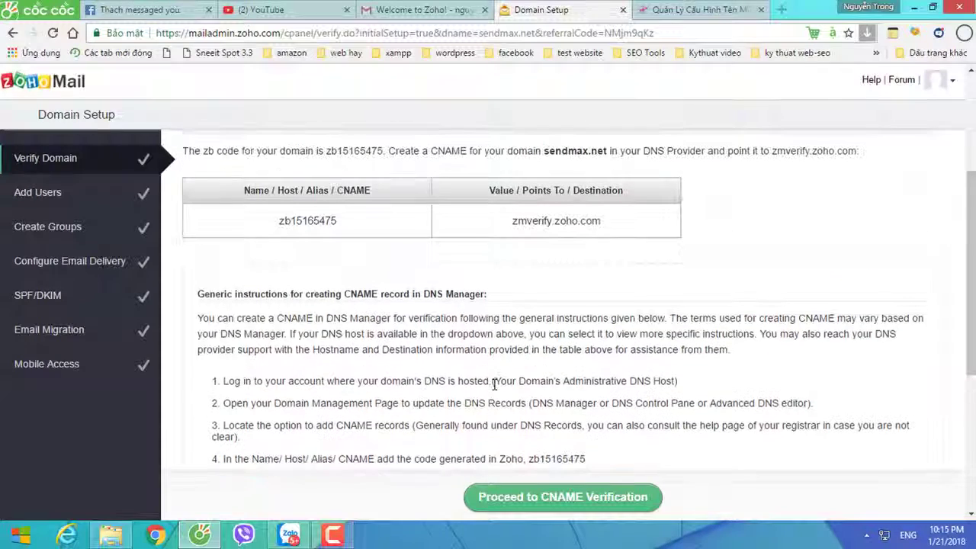
left_click(543, 499)
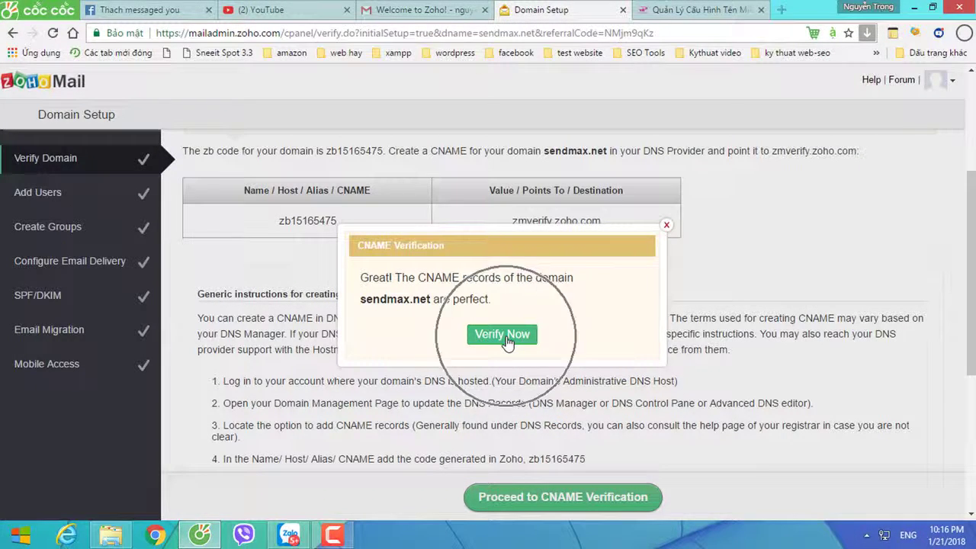
- Verify sendmax.net and create the admin account, keeping the default admin username
left_click(508, 337)
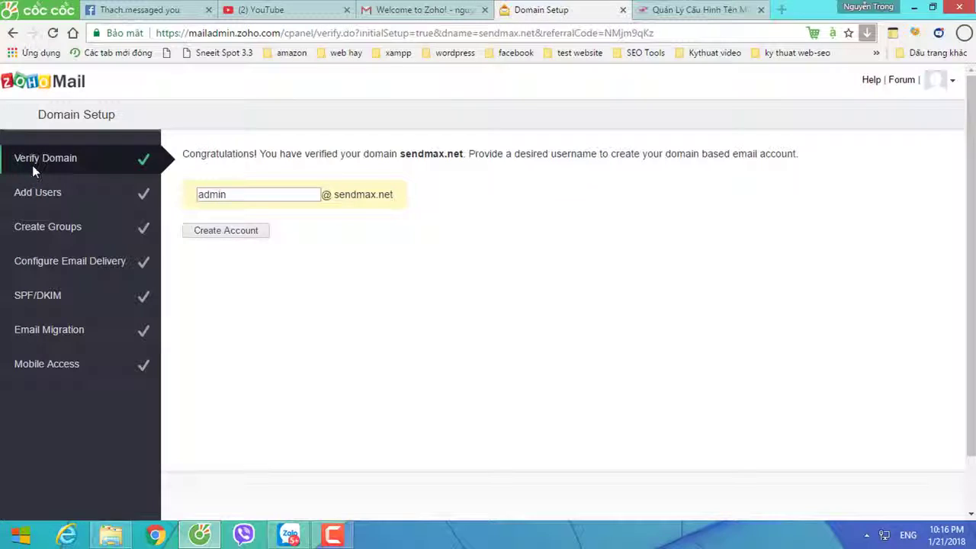
left_click(270, 215)
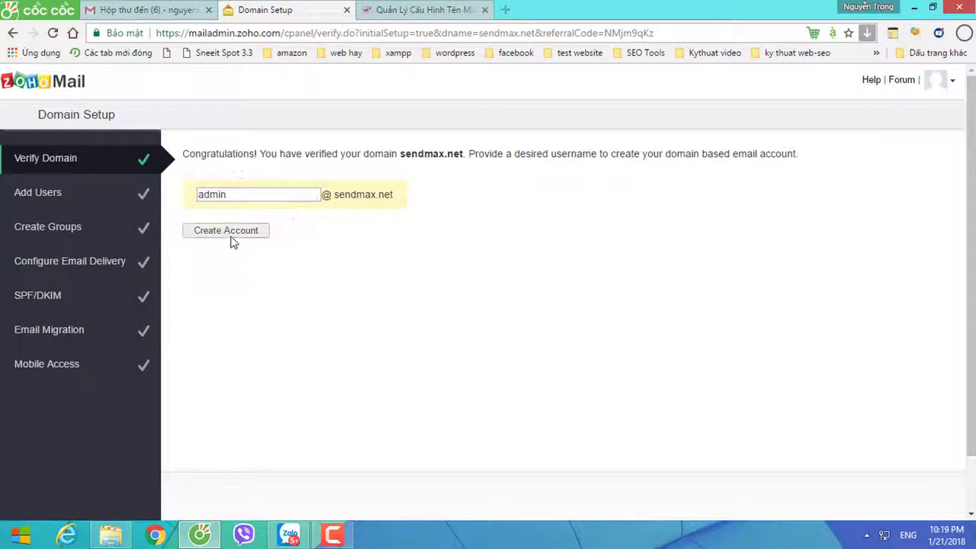
left_click(231, 237)
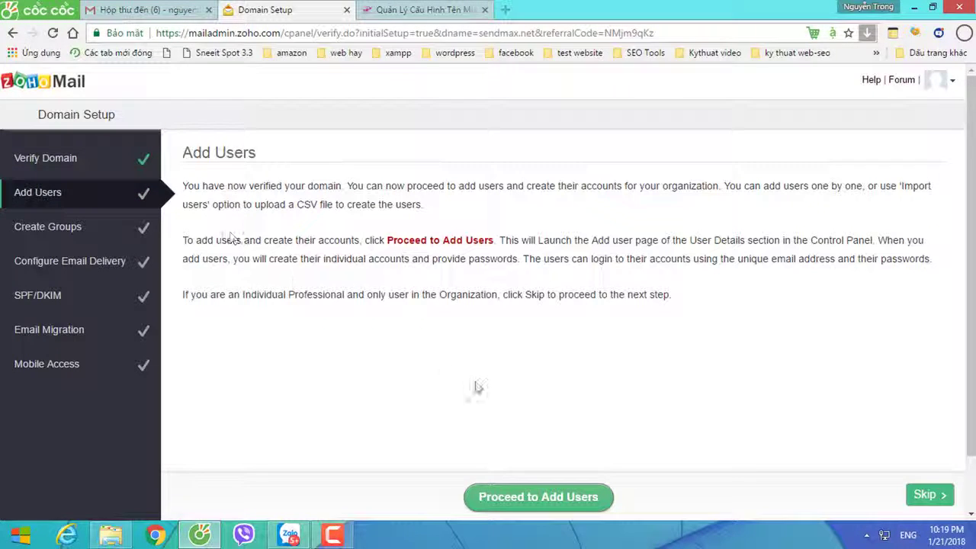
- Add a second sendmax.net user with first name, last name, email ID and password
left_click(550, 510)
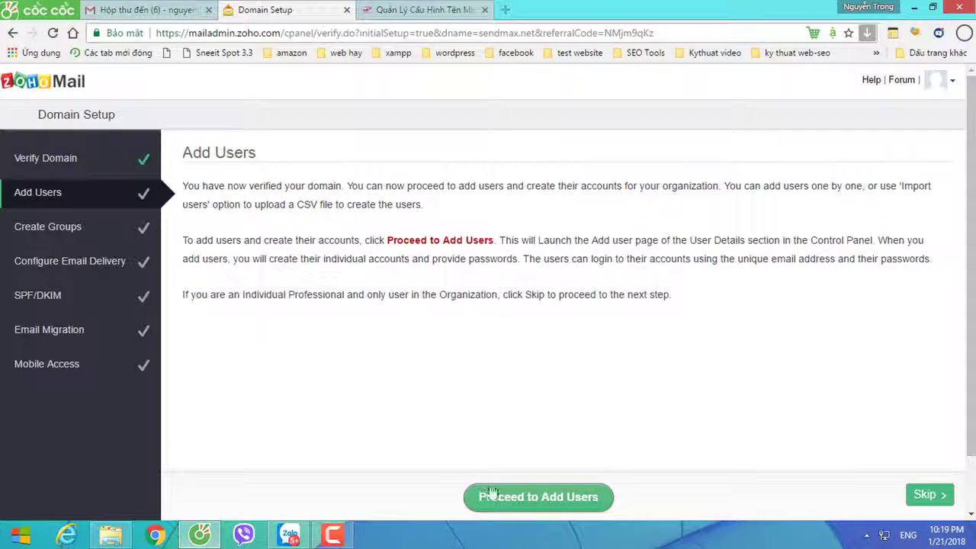
left_click_drag(191, 150, 246, 152)
left_click(296, 168)
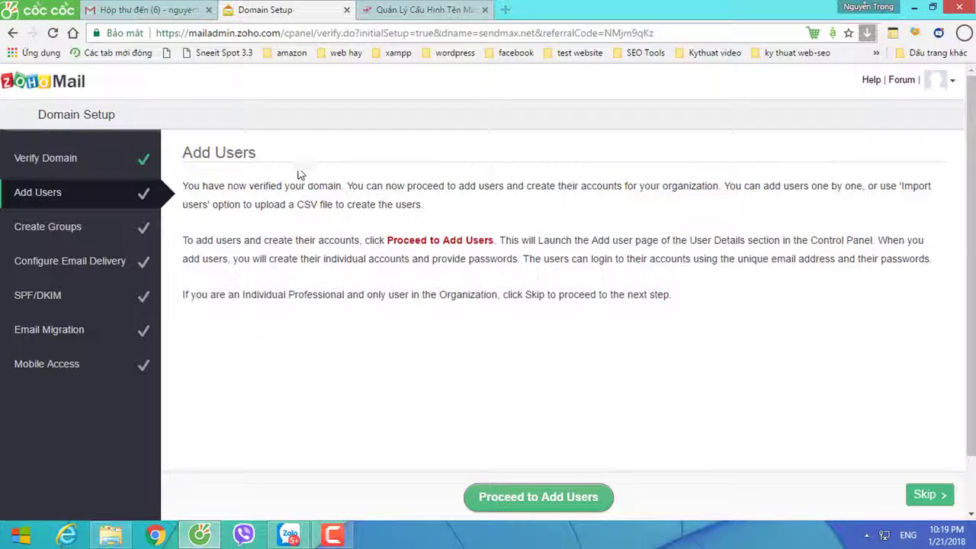
left_click(527, 498)
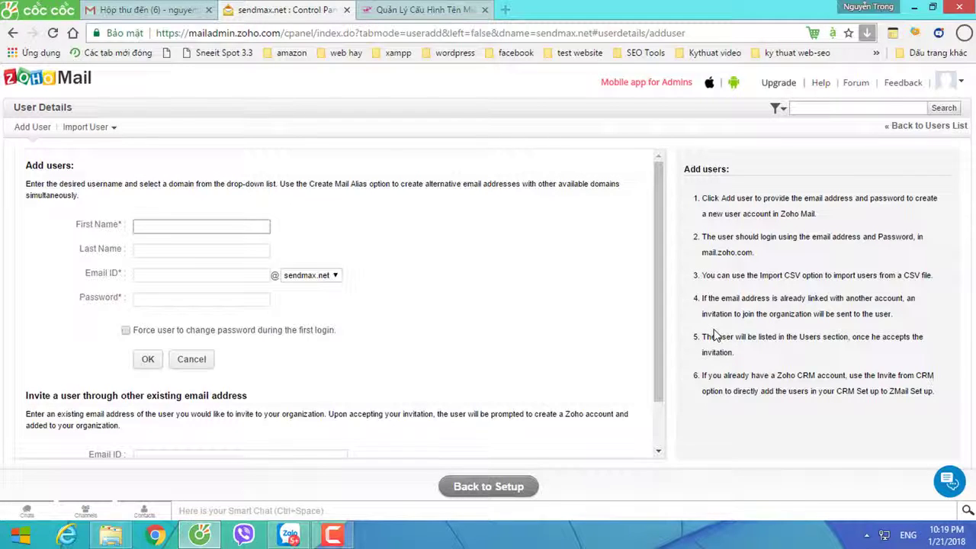
type("n")
key("Tab")
key("Tab")
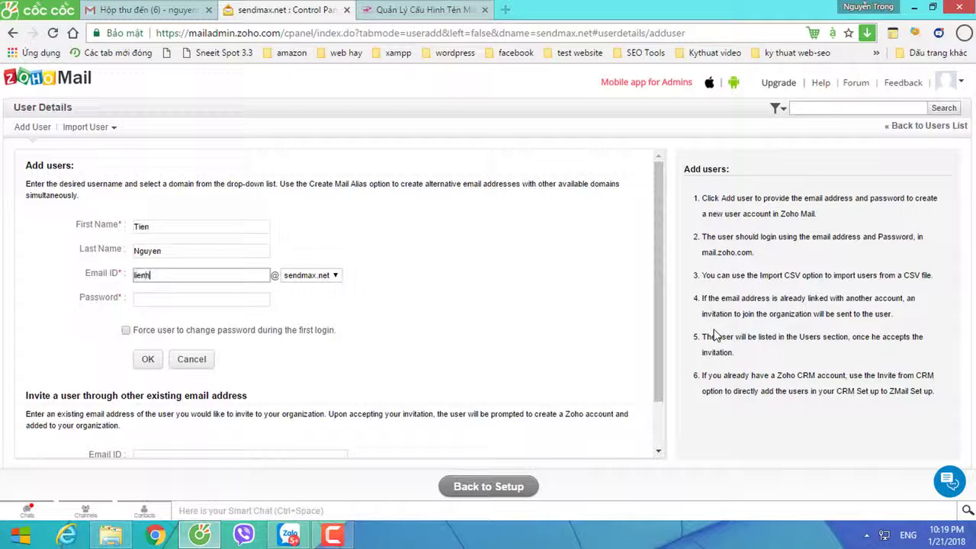
key("Tab")
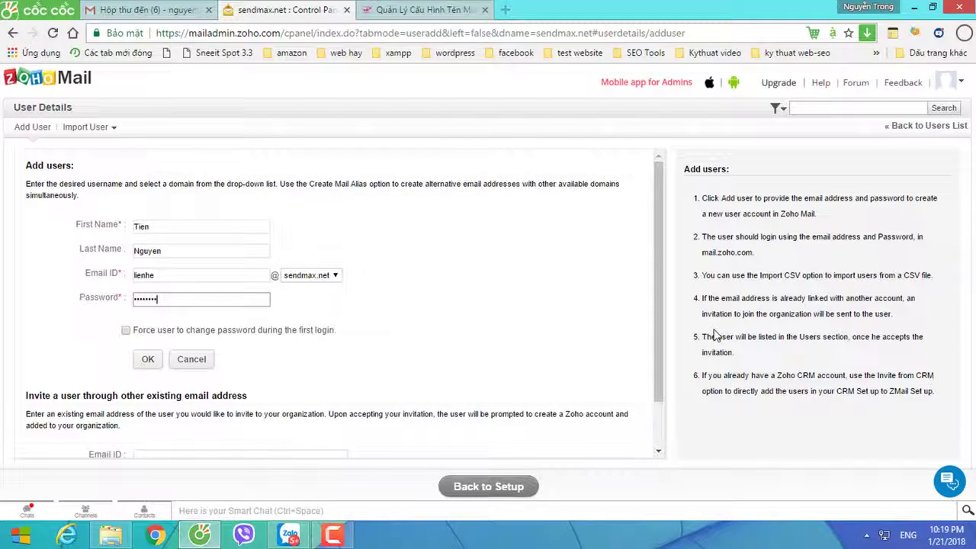
left_click(149, 360)
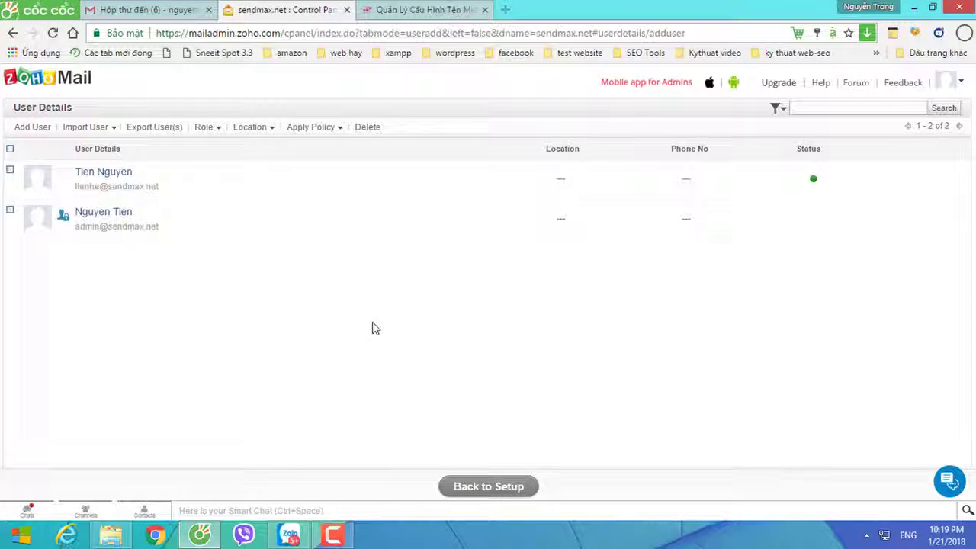
left_click(107, 183)
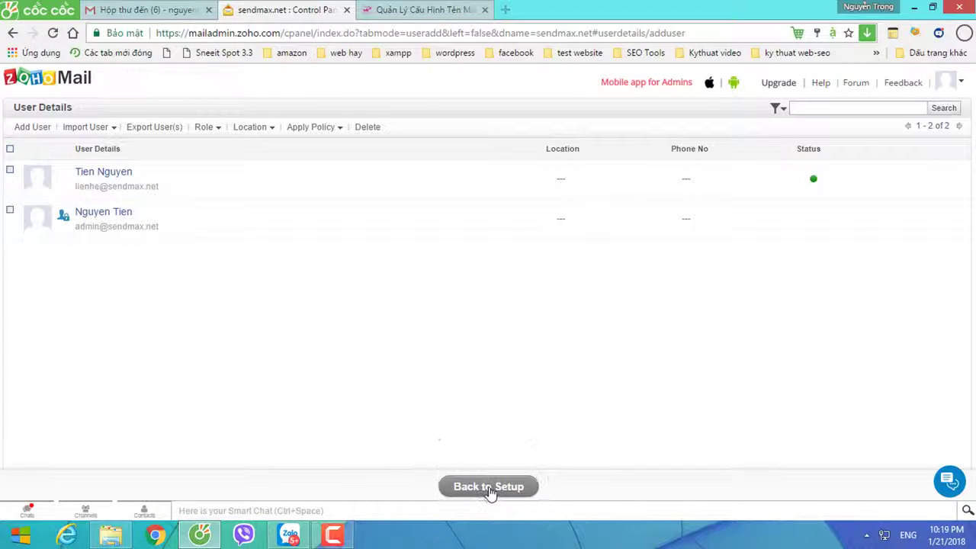
- Return to Domain Setup at the Create Groups step and note its example group address
left_click(488, 488)
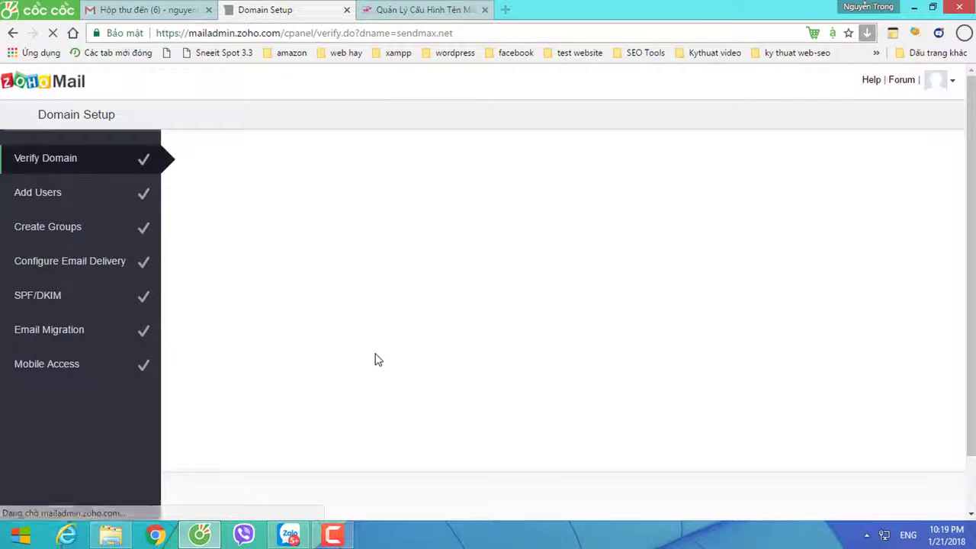
left_click_drag(183, 204, 218, 206)
left_click(227, 222)
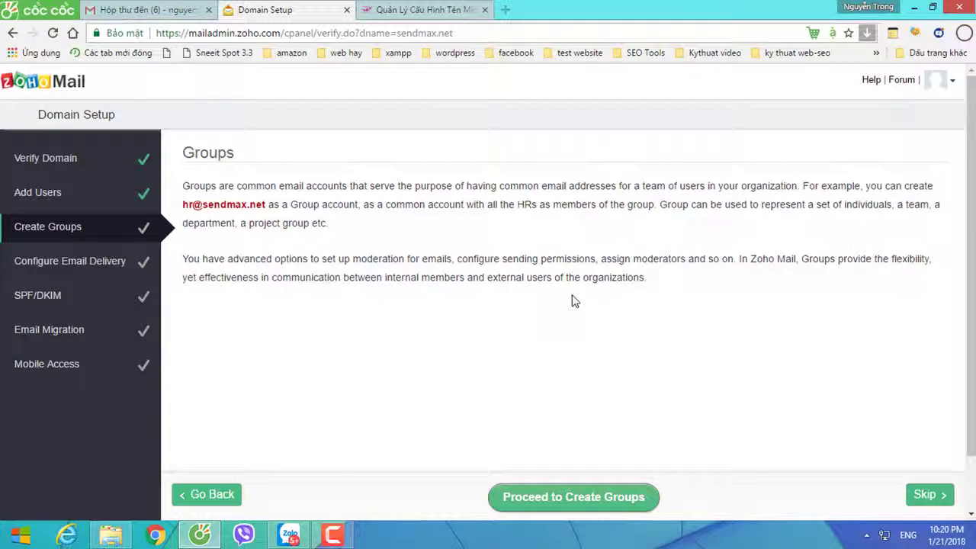
- Skip group creation to reach the email delivery step's MX Records table
left_click(925, 496)
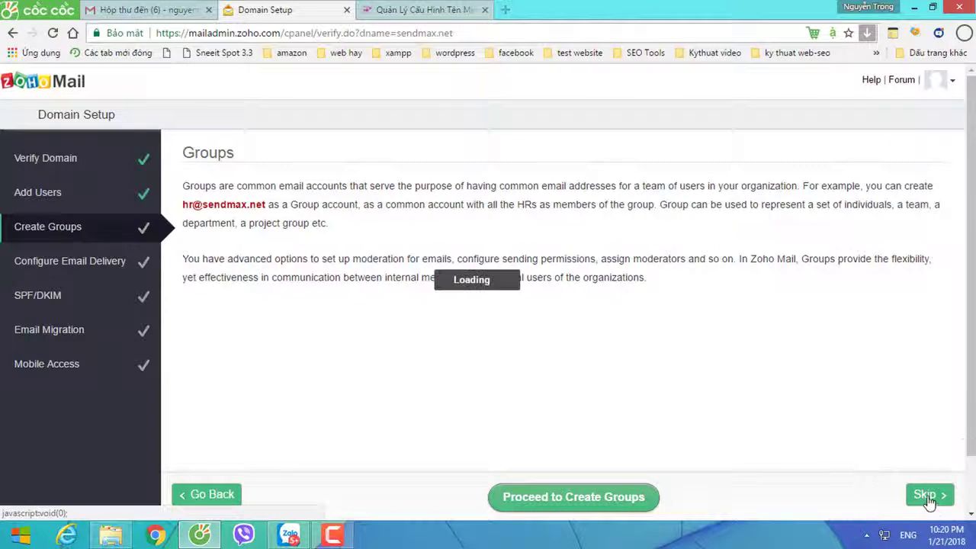
scroll(553, 362, "down", 1)
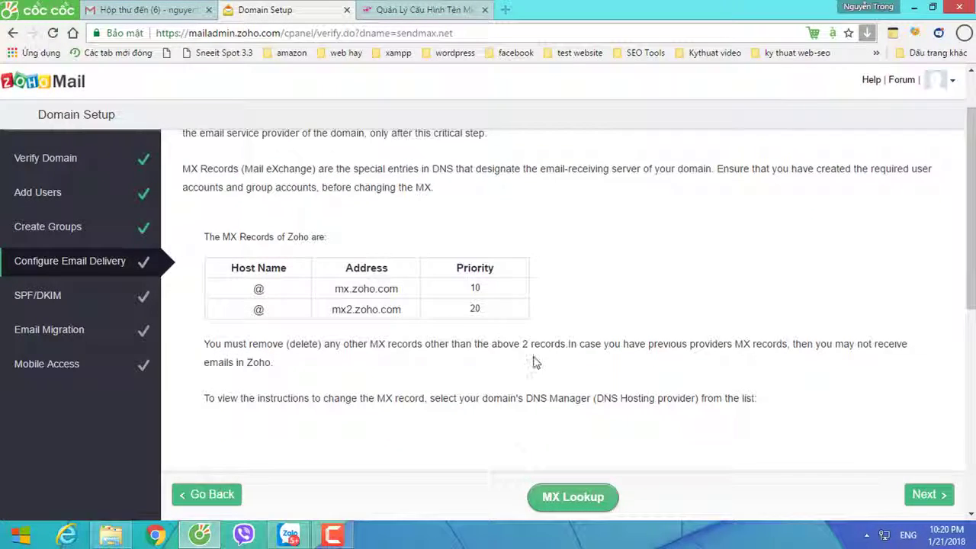
left_click(379, 292)
left_click_drag(336, 289, 410, 289)
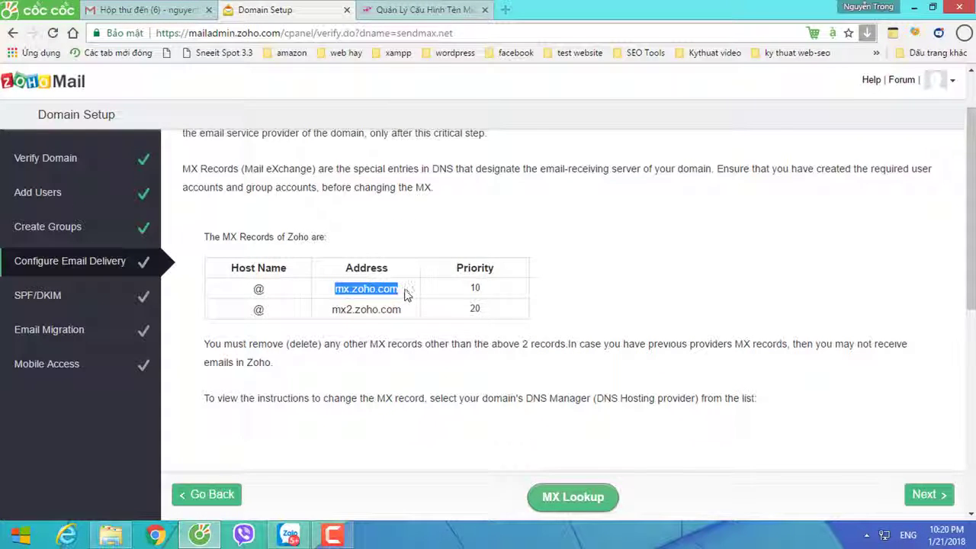
left_click_drag(220, 237, 276, 238)
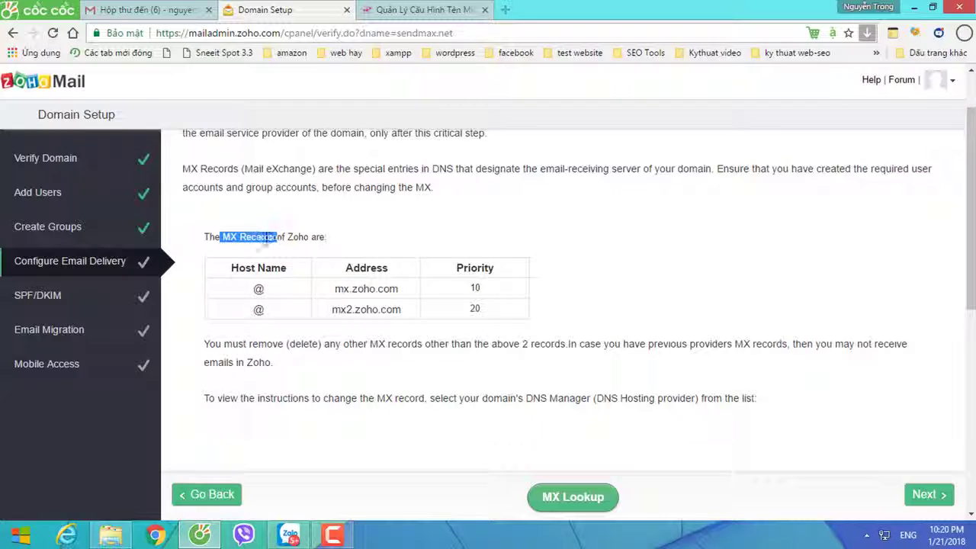
left_click(266, 241)
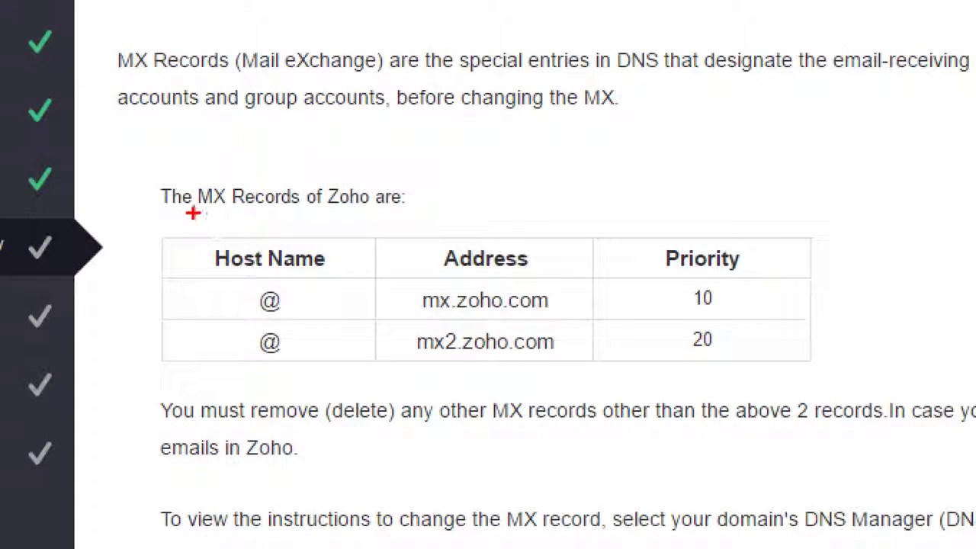
- Review the MX entries: host @, mx.zoho.com priority 10, mx2.zoho.com priority 20; select mx.zoho.com
mouse_move(254, 287)
left_mouse_down()
mouse_move(288, 377)
mouse_move(273, 273)
mouse_move(228, 296)
left_mouse_up()
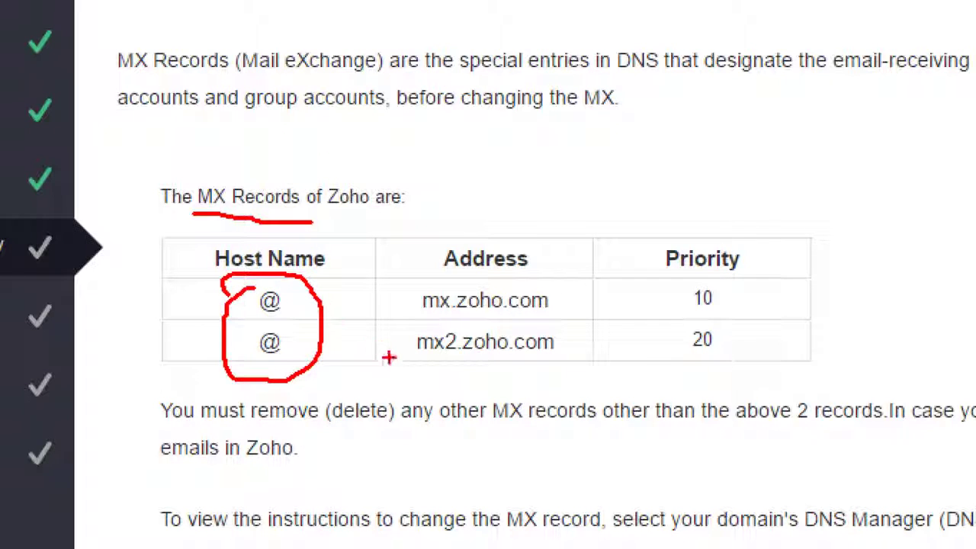
mouse_move(431, 283)
left_mouse_down()
mouse_move(398, 307)
mouse_move(549, 378)
mouse_move(492, 263)
mouse_move(427, 293)
left_mouse_up()
mouse_move(674, 276)
left_mouse_down()
mouse_move(660, 349)
mouse_move(736, 279)
mouse_move(673, 276)
left_mouse_up()
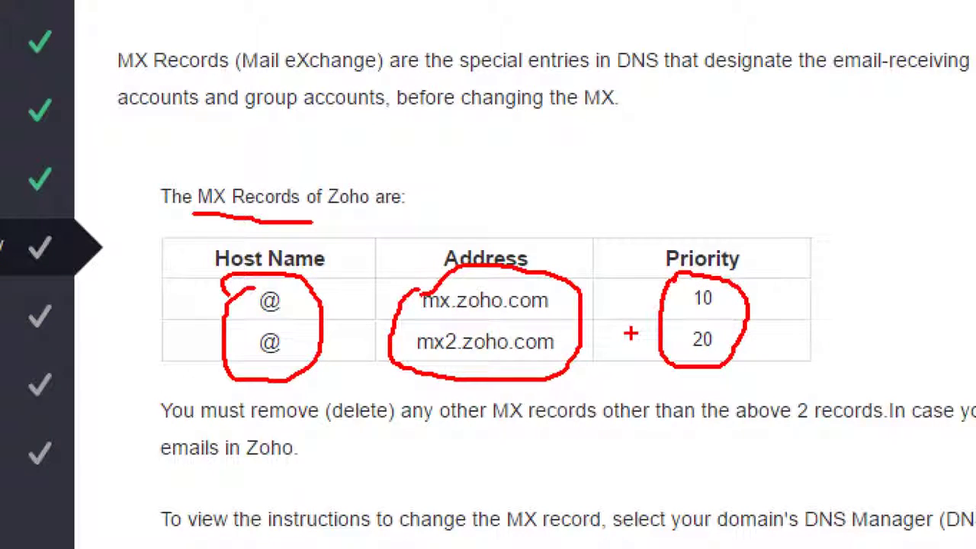
key("Escape")
left_click_drag(338, 285, 403, 286)
- Copy mx.zoho.com and make DNS row 7 an @ MX record pointing to it
right_click(403, 292)
left_click(374, 276)
left_click(423, 9)
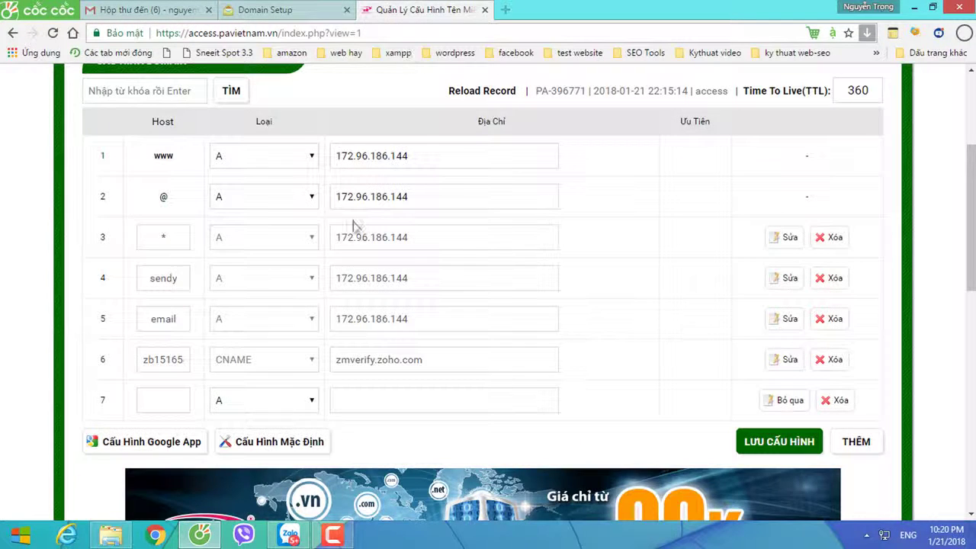
left_click(170, 398)
left_click(256, 408)
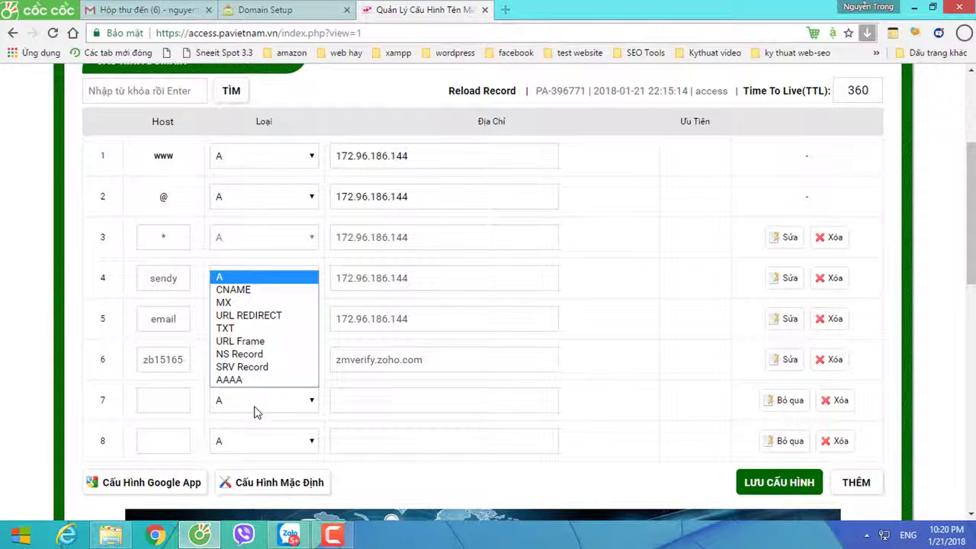
left_click(234, 304)
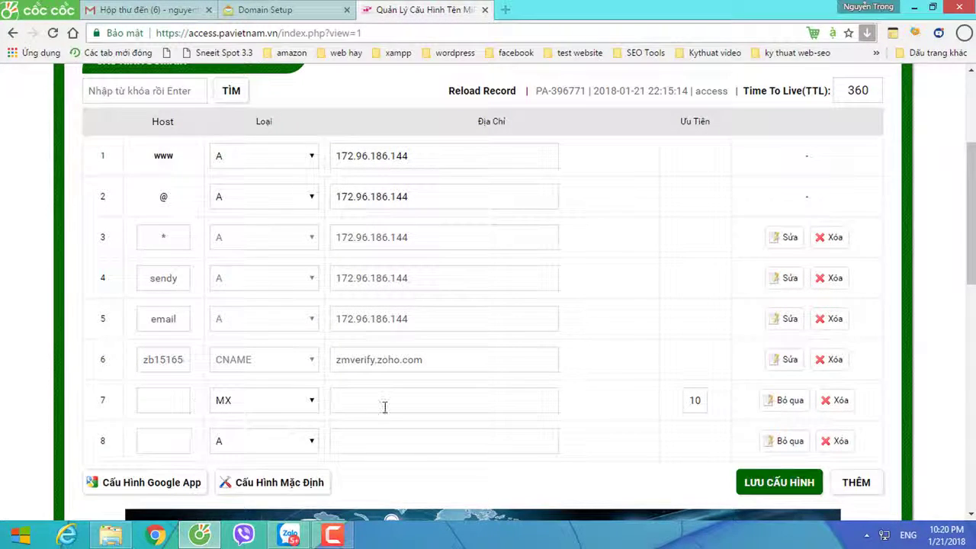
key("ctrl+v")
left_click(169, 400)
type("@")
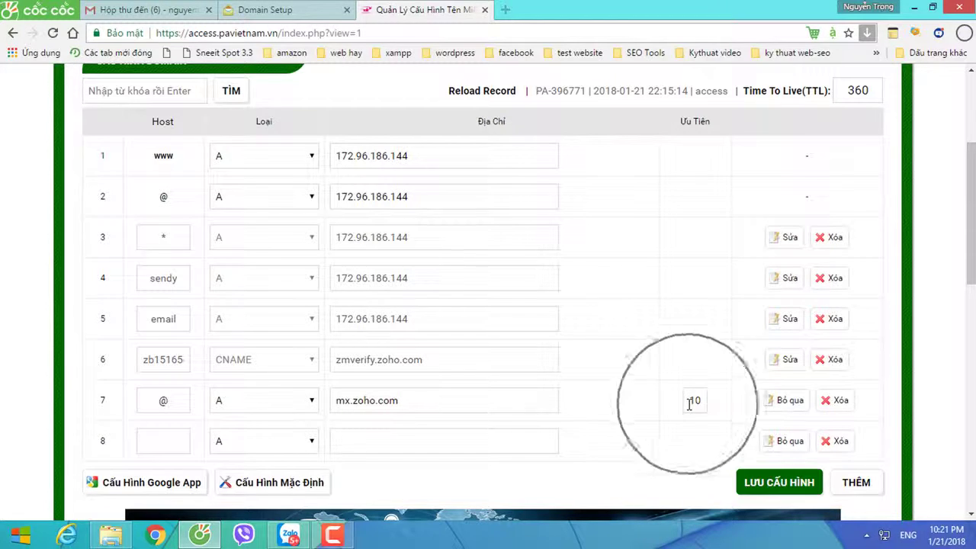
- Set row 8 to host @ with record type MX, keeping row 7 as MX
left_click(169, 441)
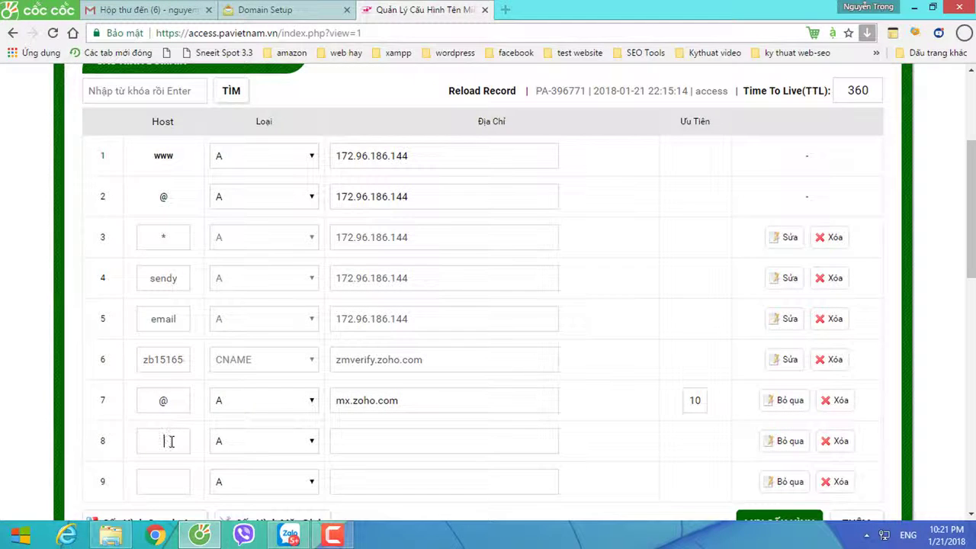
left_click(238, 403)
left_click(242, 433)
left_click(236, 443)
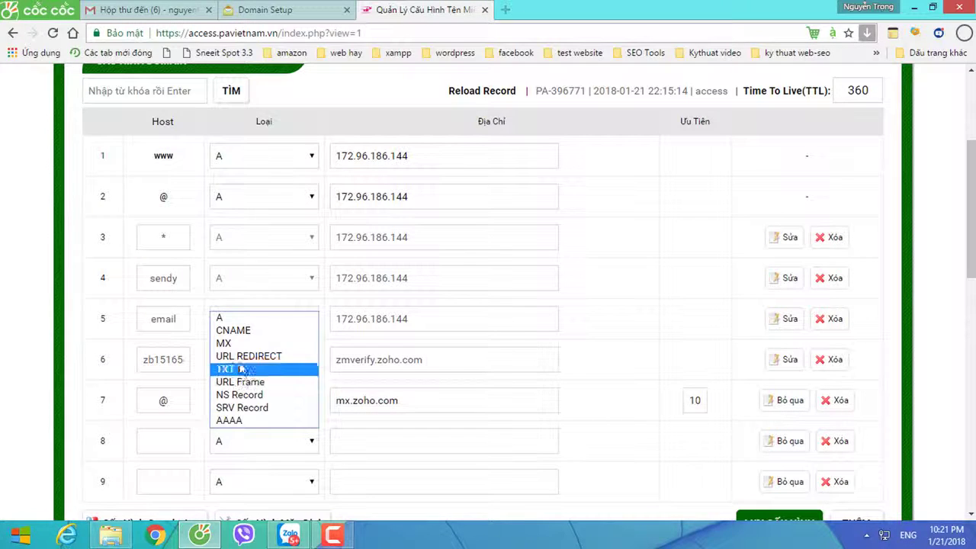
left_click(235, 344)
left_click(181, 437)
type("@")
left_click(251, 440)
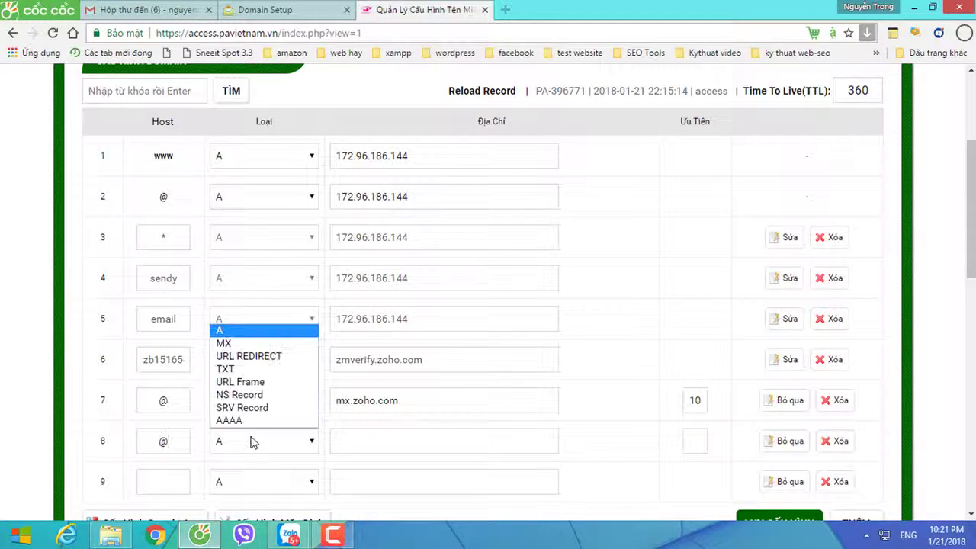
left_click(233, 342)
- Copy mx2.zoho.com from Zoho and paste it as row 8's address
left_click(275, 10)
left_click_drag(402, 310, 330, 309)
key("ctrl+c")
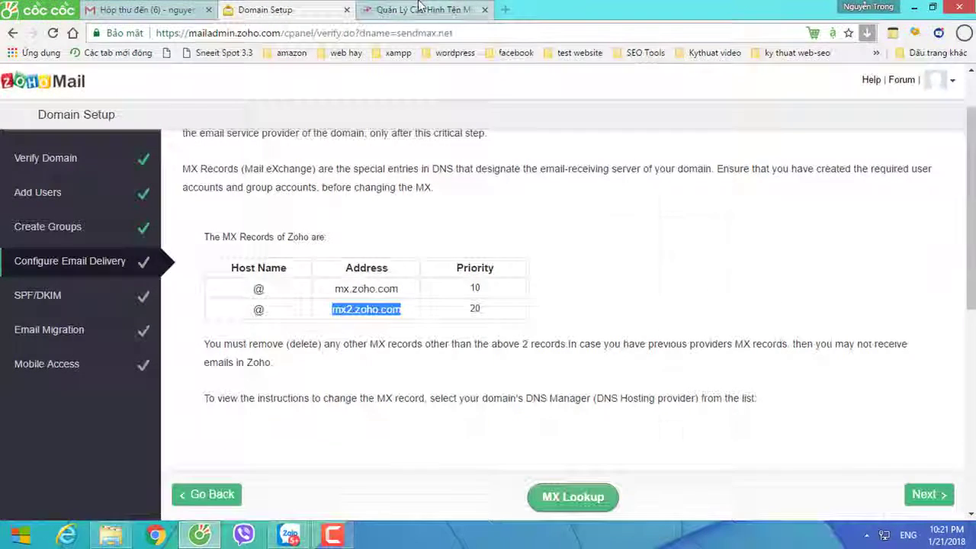
left_click(427, 10)
left_click(394, 450)
key("ctrl+v")
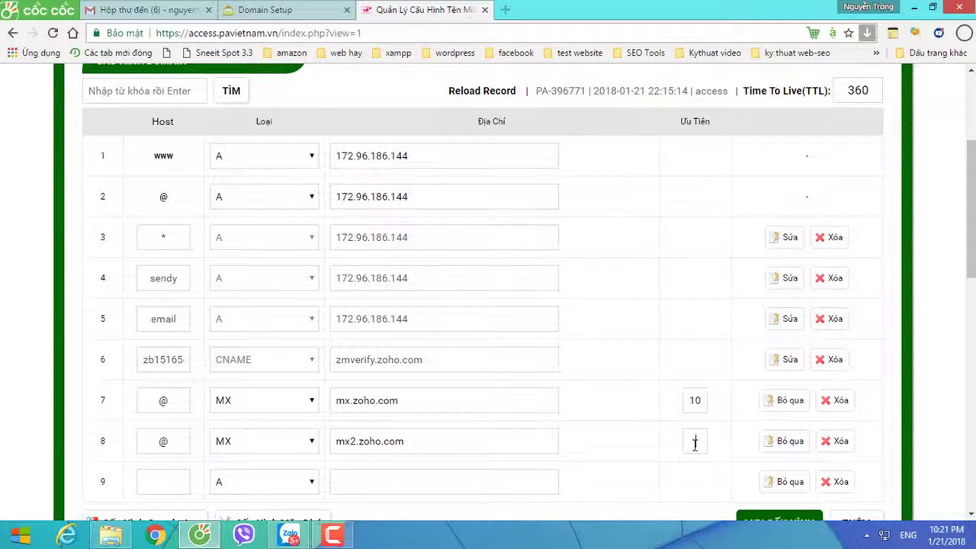
- Set the MX priorities to 10 and 20, then save the DNS configuration and confirm OK
scroll(690, 448, "down", 2)
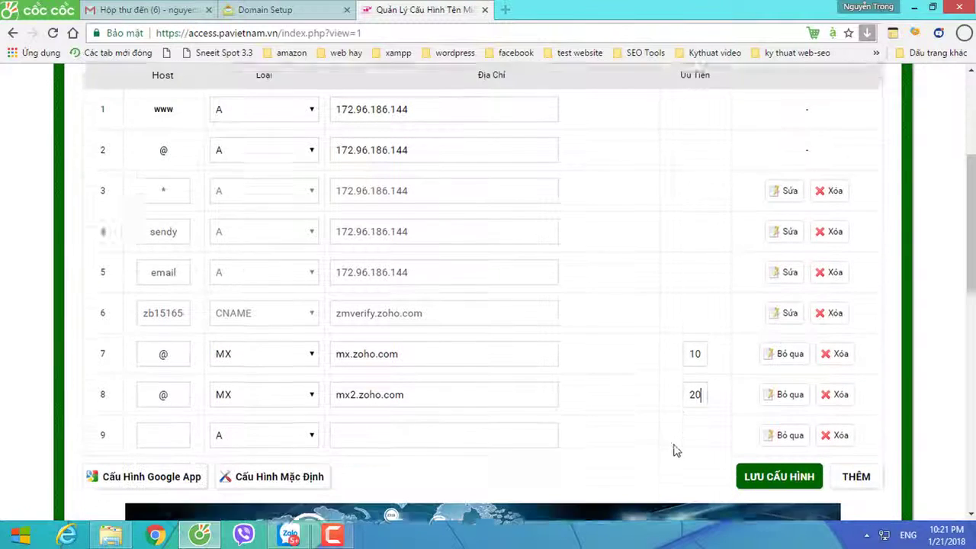
left_click(265, 11)
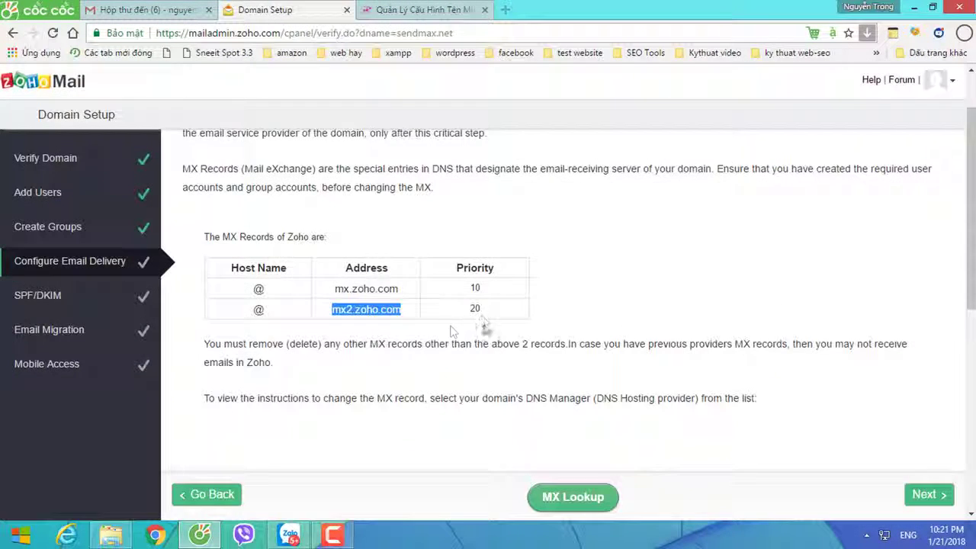
left_click(419, 10)
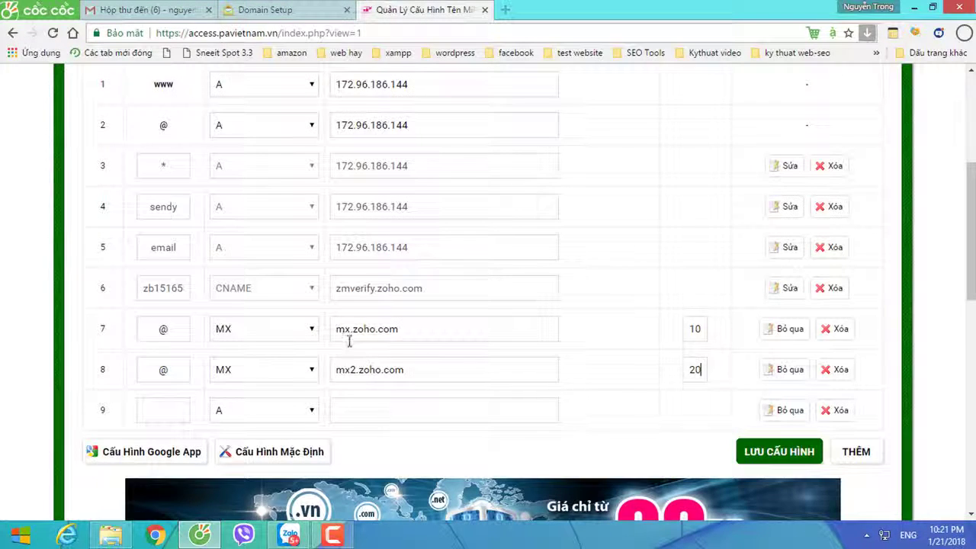
left_click(684, 371)
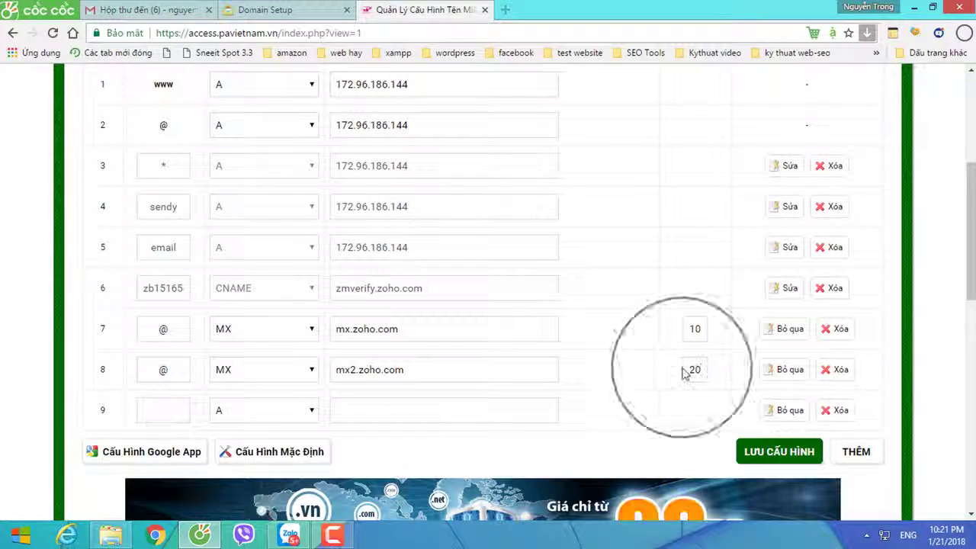
left_click(763, 460)
left_click(545, 117)
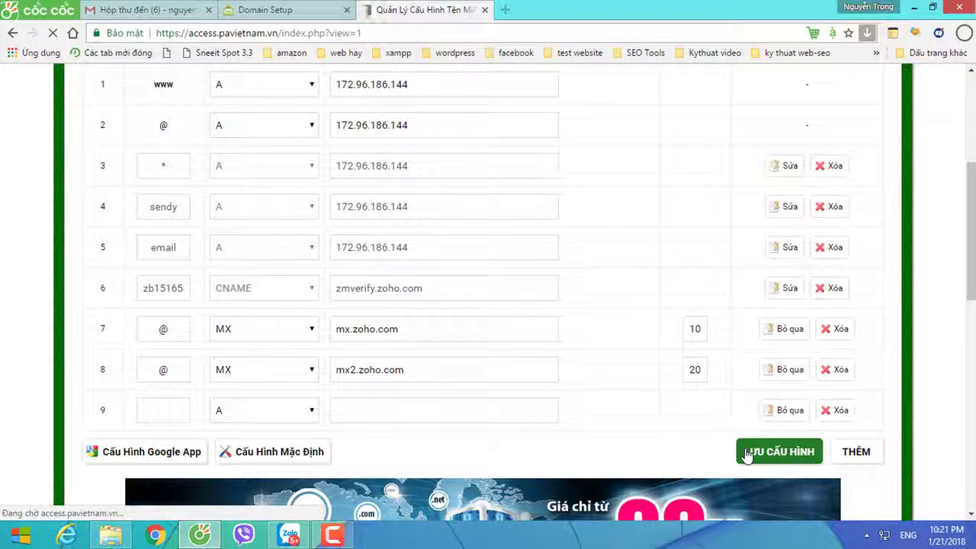
left_click(350, 360)
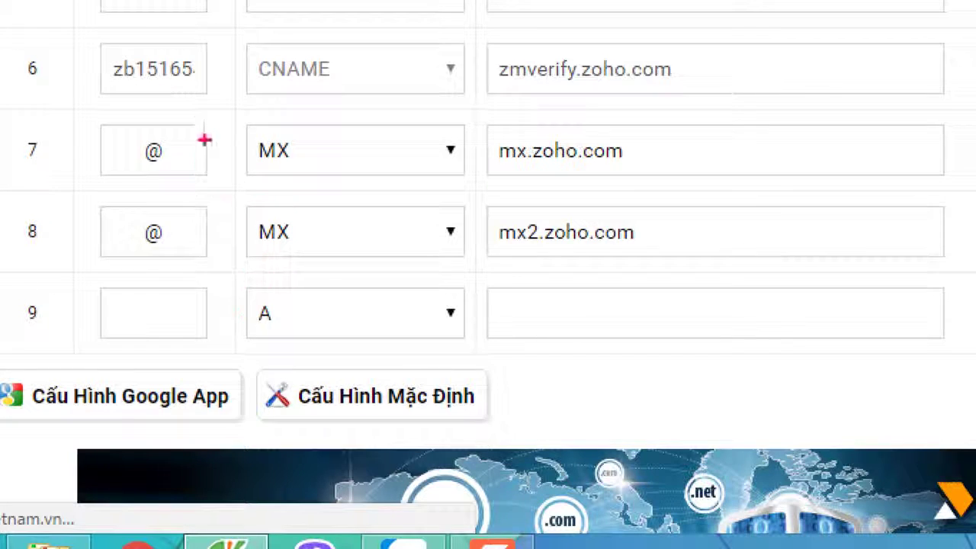
- Check the saved records: the verification CNAME plus MX rows 7 and 8
mouse_move(235, 74)
left_mouse_down()
mouse_move(360, 42)
mouse_move(255, 52)
left_mouse_up()
left_click_drag(258, 177, 315, 176)
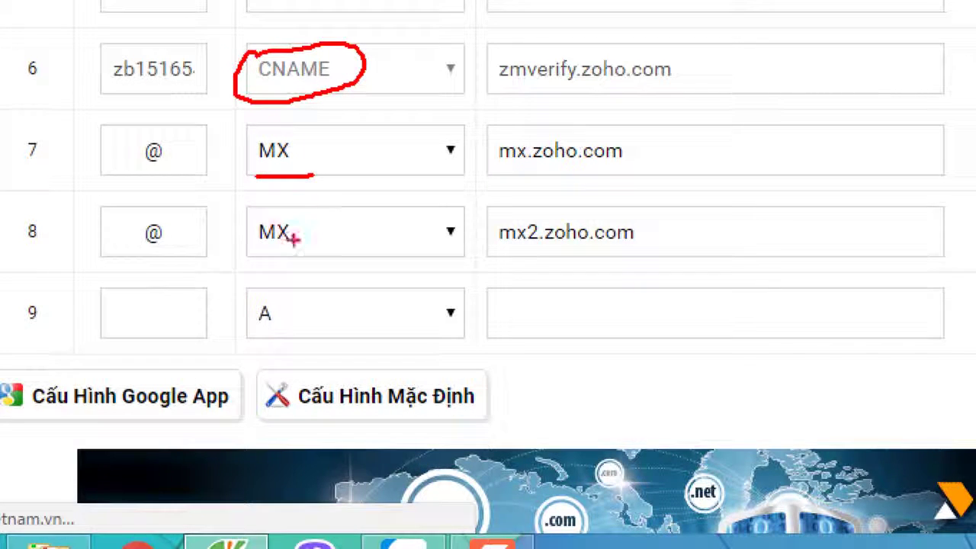
left_click_drag(244, 257, 324, 253)
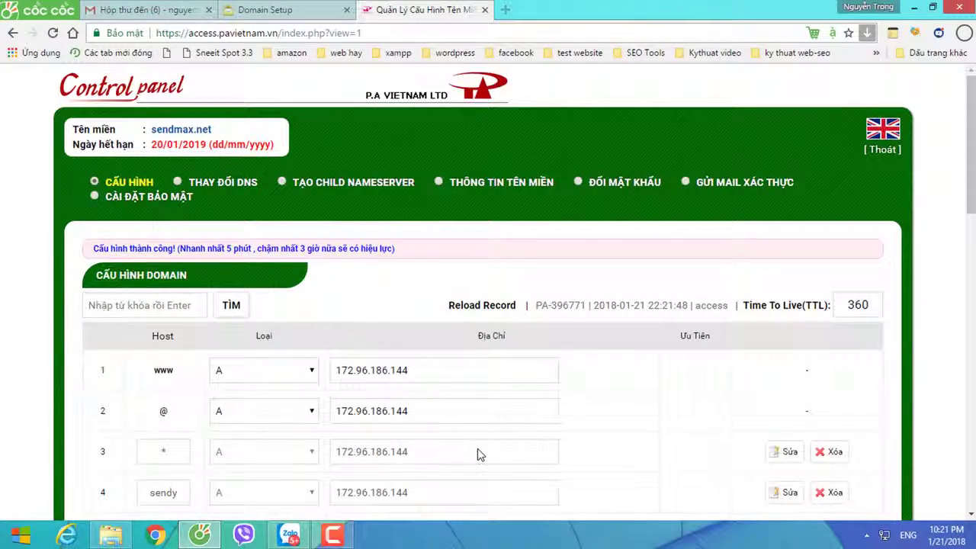
scroll(478, 454, "down", 2)
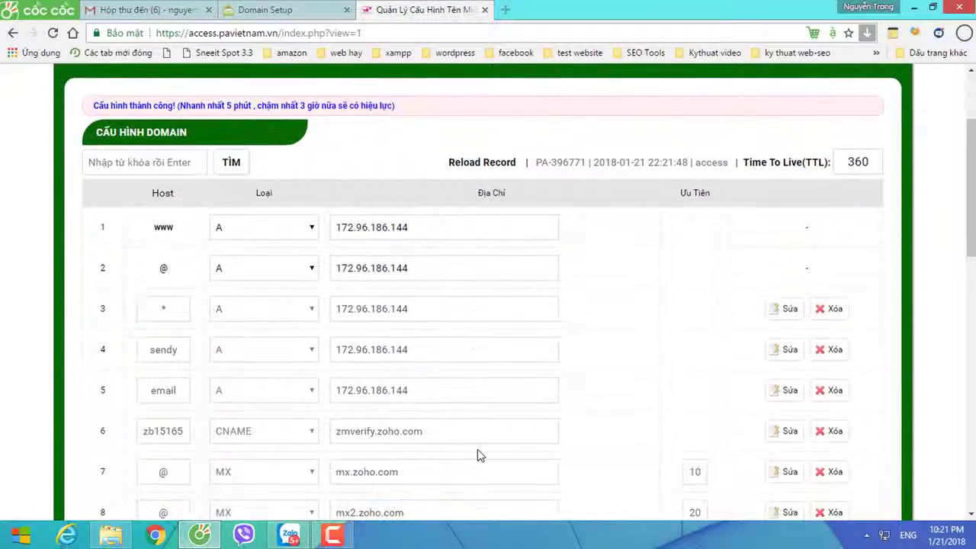
scroll(477, 455, "down", 2)
left_click(387, 349)
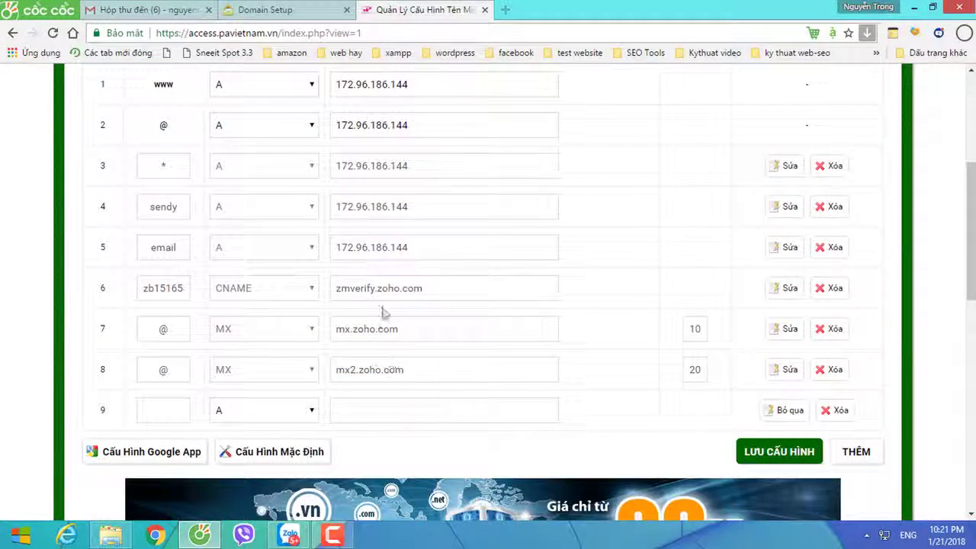
left_click(332, 534)
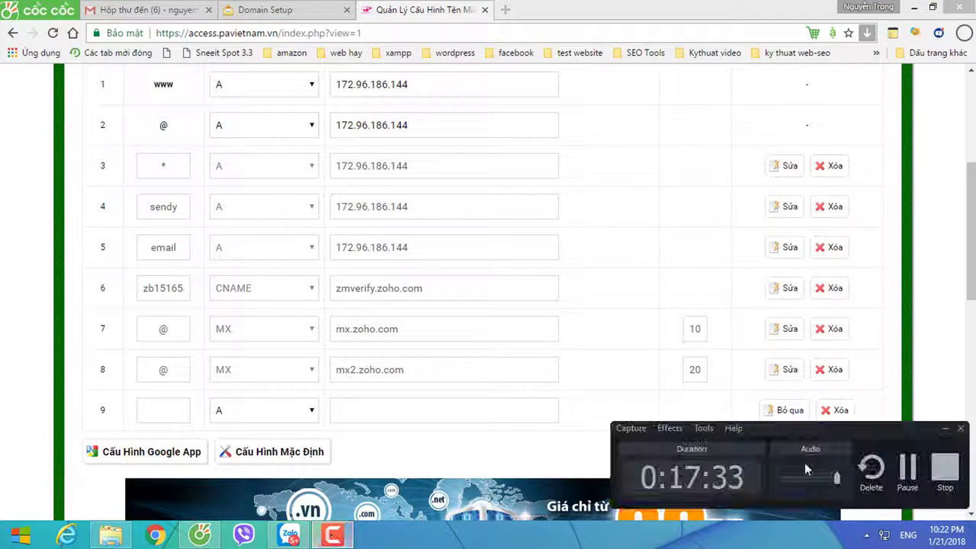
left_click(490, 420)
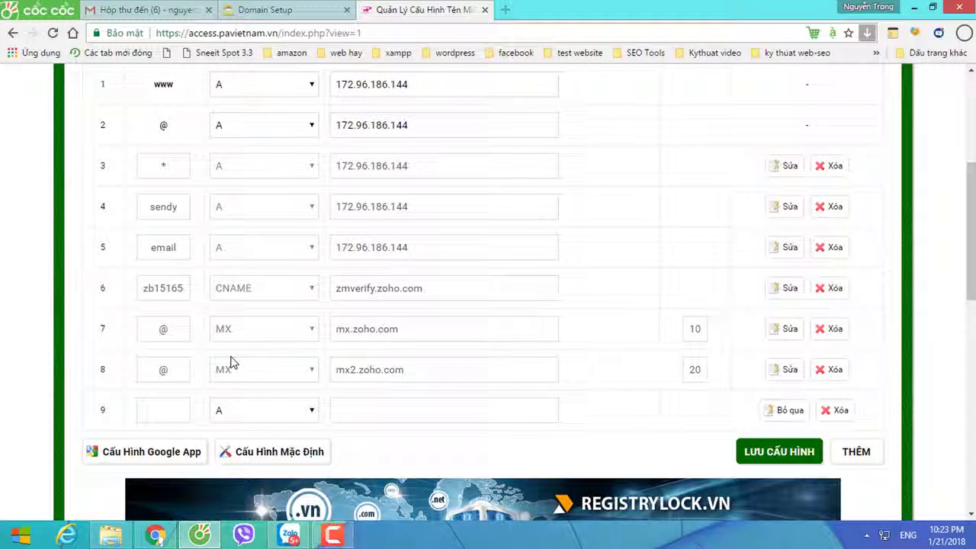
- Load the mxtoolbox.com MX Lookup Tool in a new browser tab
left_click(506, 9)
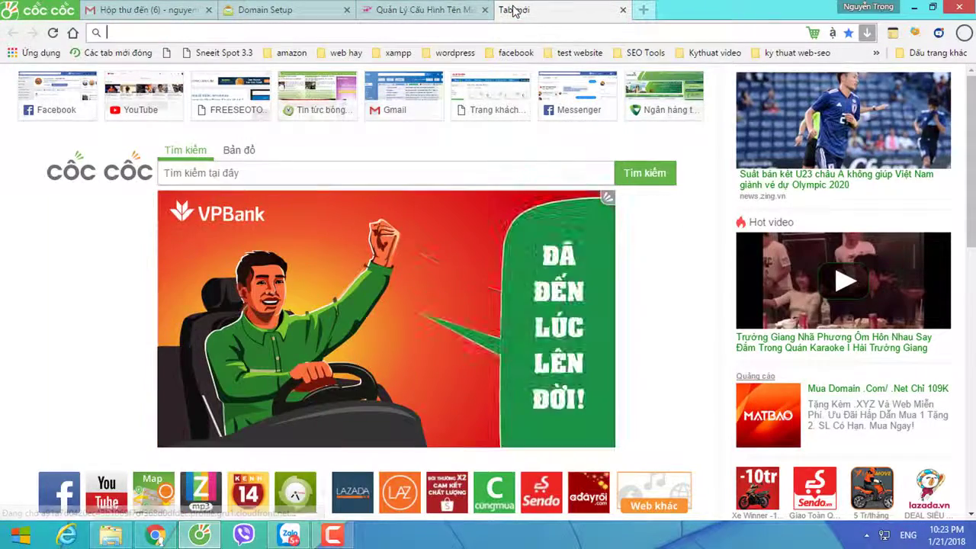
type("mx")
key("Down")
key("Return")
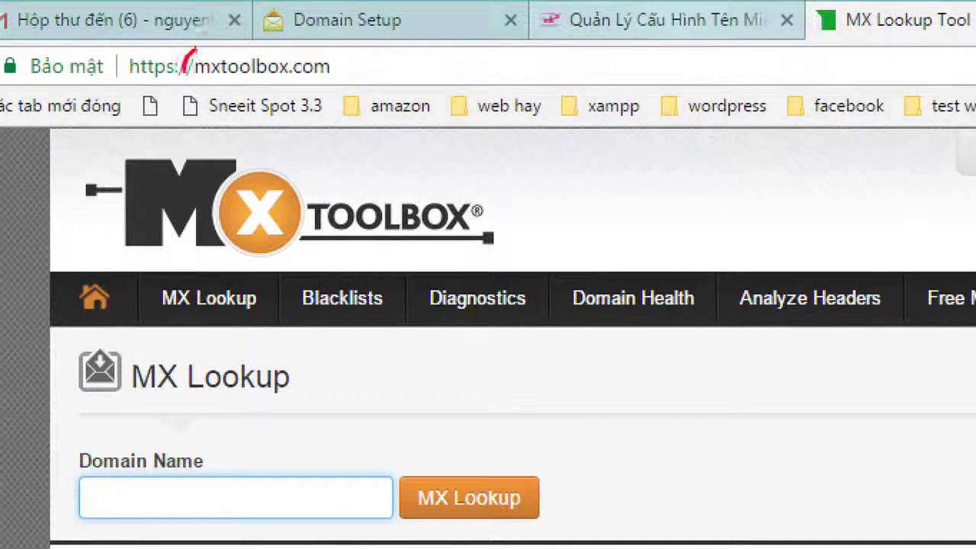
mouse_move(189, 57)
left_mouse_down()
mouse_move(353, 85)
mouse_move(233, 40)
mouse_move(197, 47)
left_mouse_up()
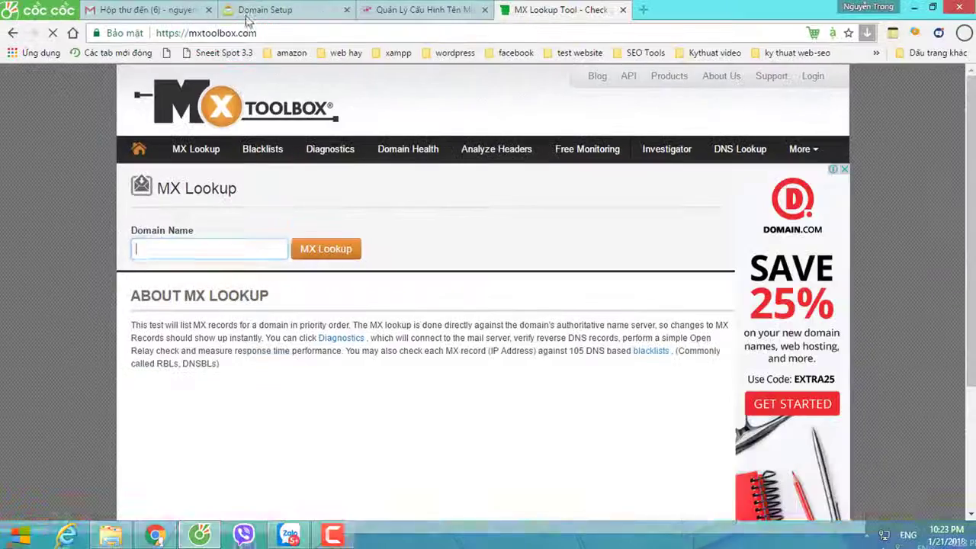
- Load the dnswatch.info DNSWatch site in another new tab
left_click(643, 10)
type("d")
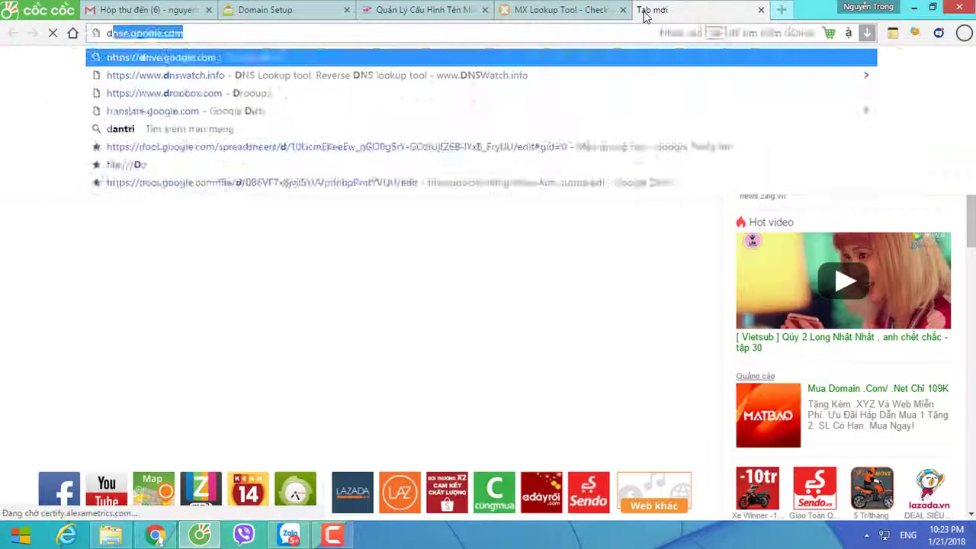
type("ns")
key("Down")
key("Return")
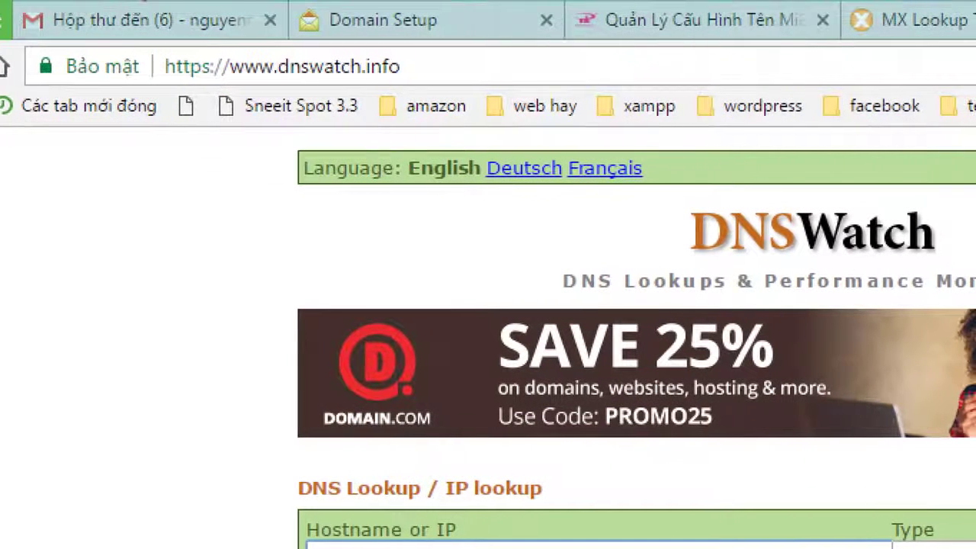
mouse_move(261, 43)
left_mouse_down()
mouse_move(289, 99)
mouse_move(412, 57)
mouse_move(263, 43)
left_mouse_up()
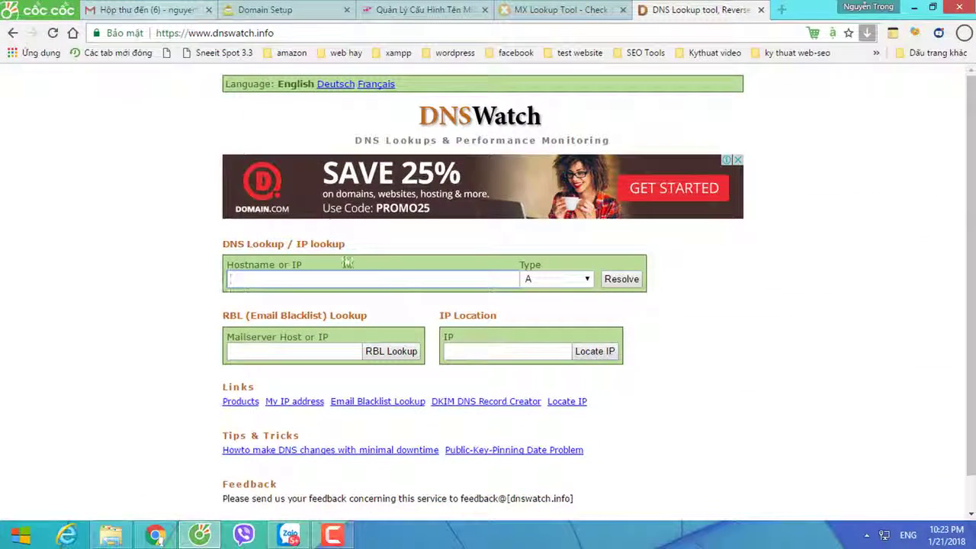
scroll(402, 282, "down", 1)
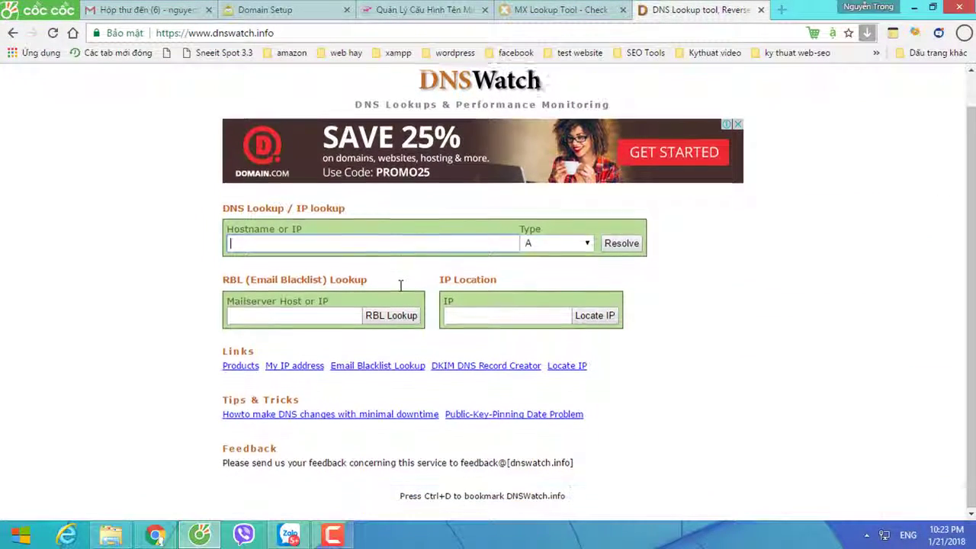
- Copy sendmax.net from the DNS control panel and paste it into MxToolbox's domain box
left_click(427, 10)
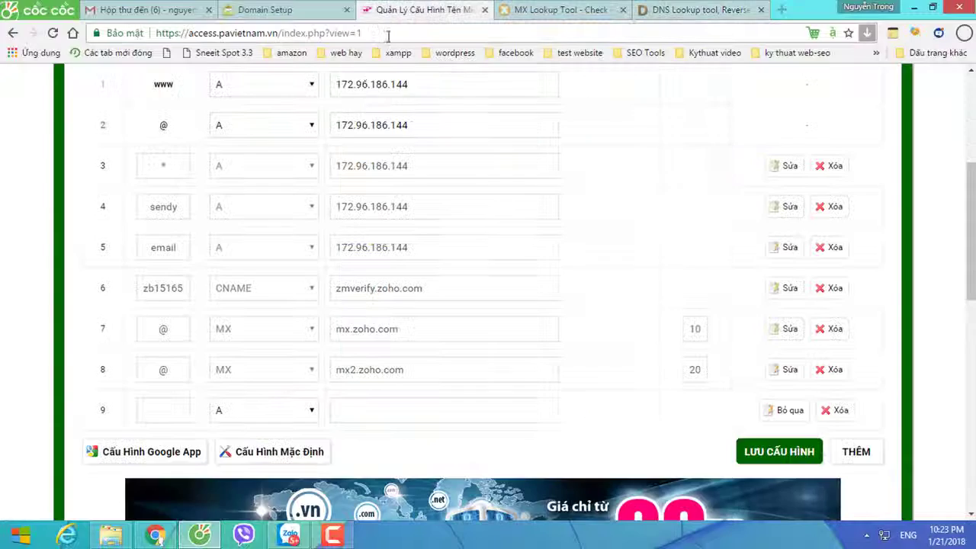
scroll(218, 135, "up", 5)
left_click_drag(218, 135, 154, 135)
key("ctrl+c")
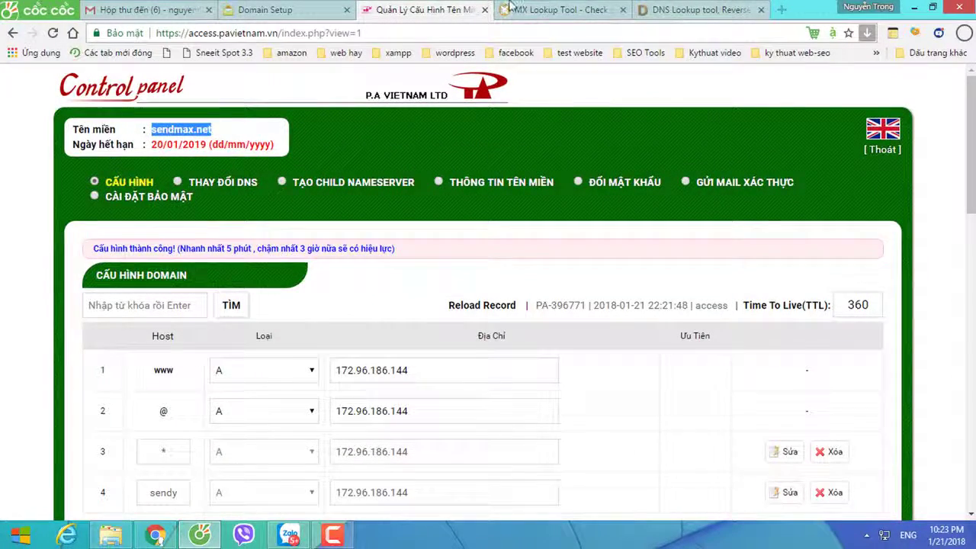
key("ctrl+Tab")
key("ctrl+v")
- Run the MX lookup for sendmax.net, review the Zoho results, then go to DNSWatch
left_click(324, 257)
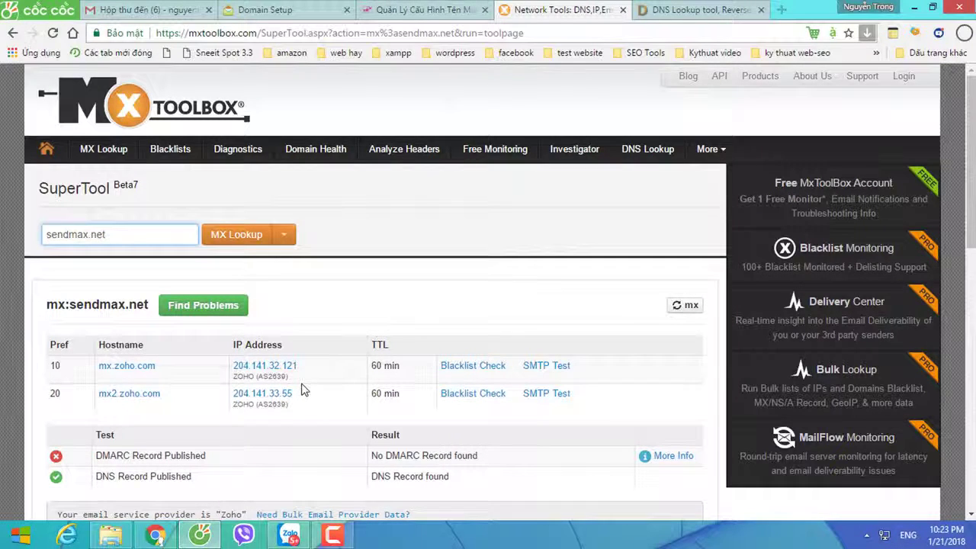
left_click_drag(118, 237, 47, 246)
left_click(690, 9)
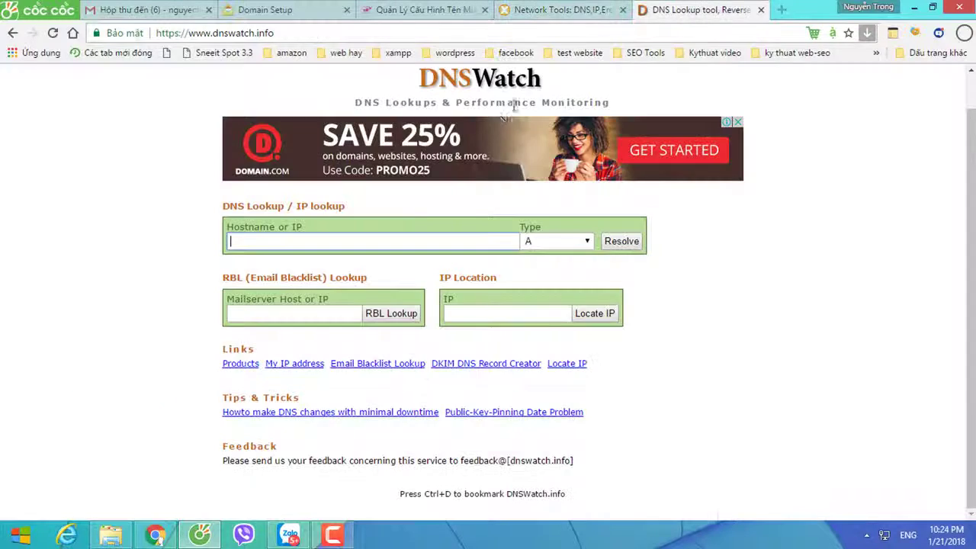
left_click(556, 242)
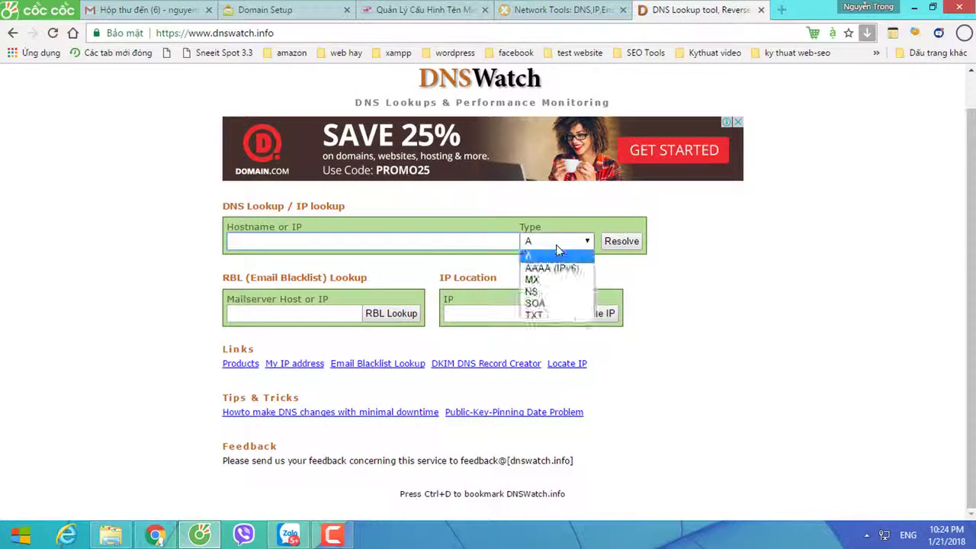
- Resolve sendmax.net's MX records in DNSWatch, confirming 10 mx.zoho.com and 20 mx2.zoho.com, then go back to Zoho
left_click(545, 283)
left_click(430, 240)
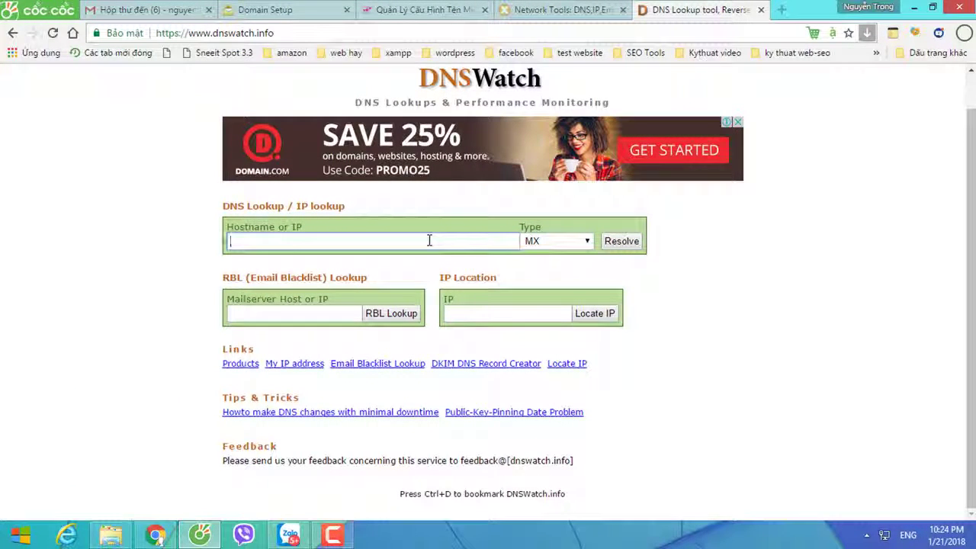
key("ctrl+v")
left_click(622, 242)
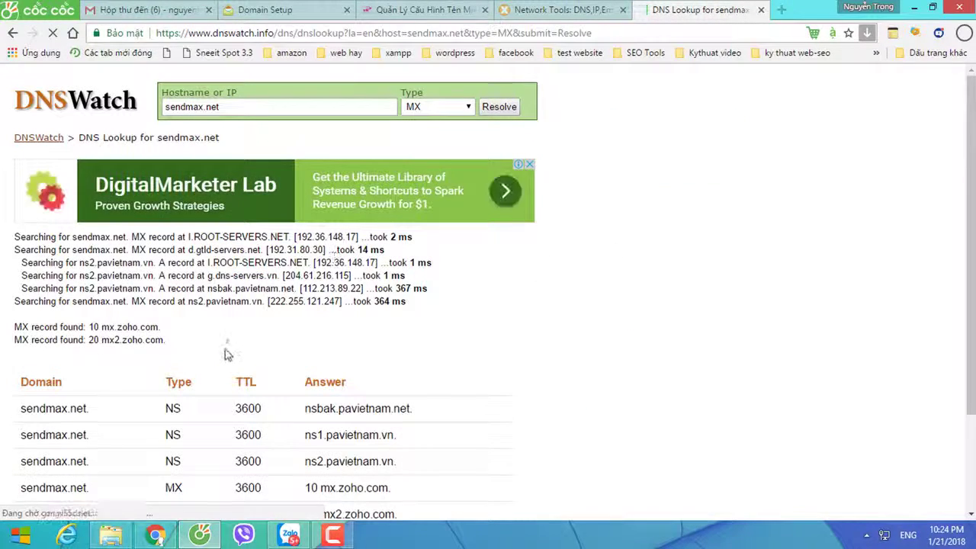
scroll(229, 351, "down", 1)
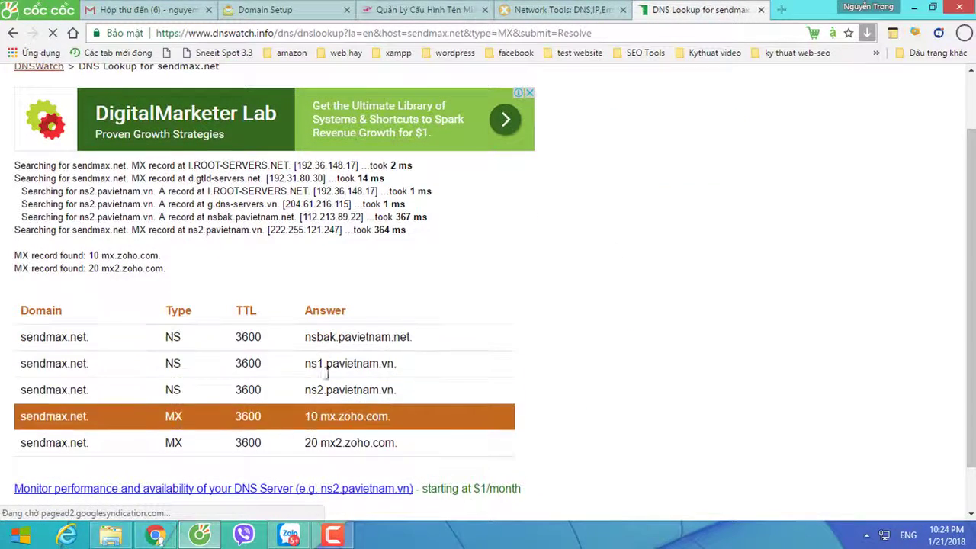
scroll(336, 405, "down", 2)
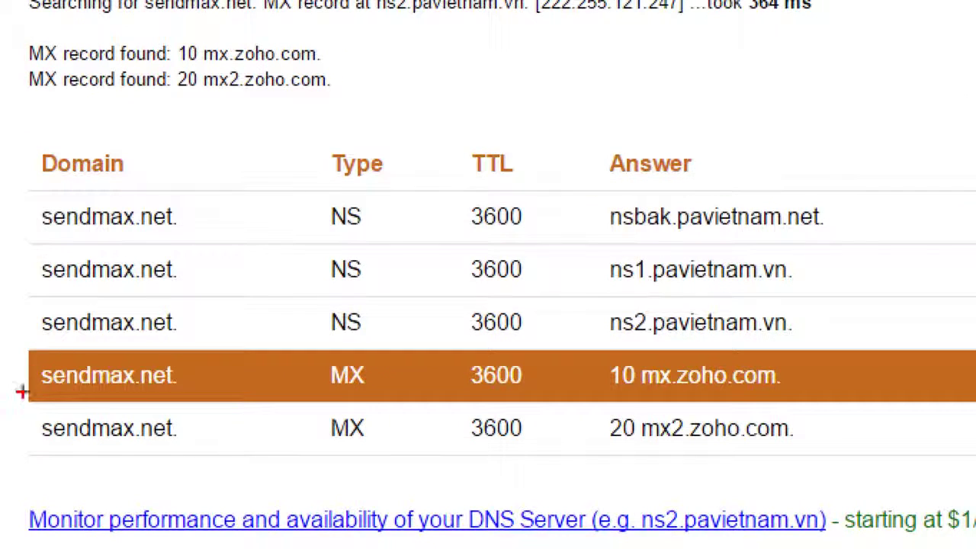
left_click_drag(15, 372, 72, 372)
left_click_drag(333, 392, 402, 391)
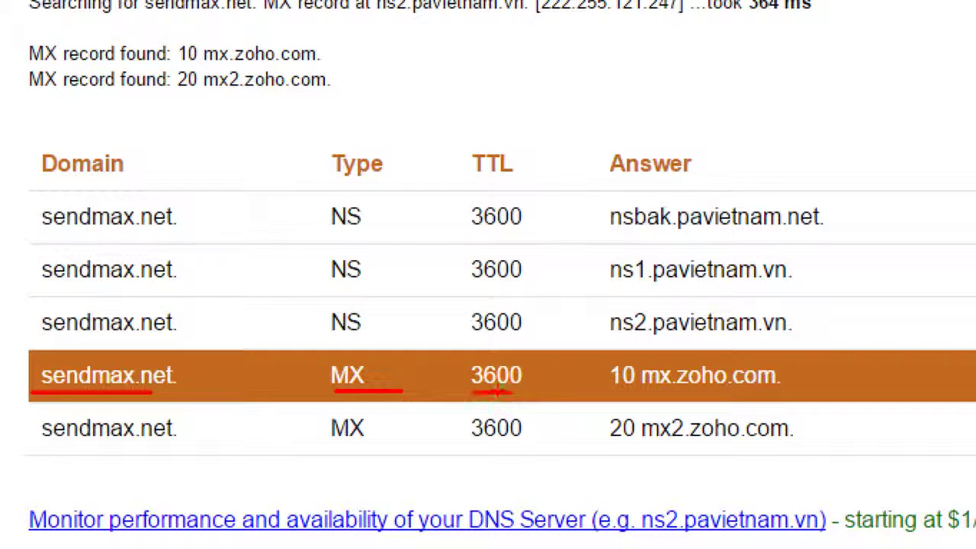
mouse_move(610, 397)
left_mouse_down()
mouse_move(703, 401)
mouse_move(769, 363)
mouse_move(670, 355)
left_mouse_up()
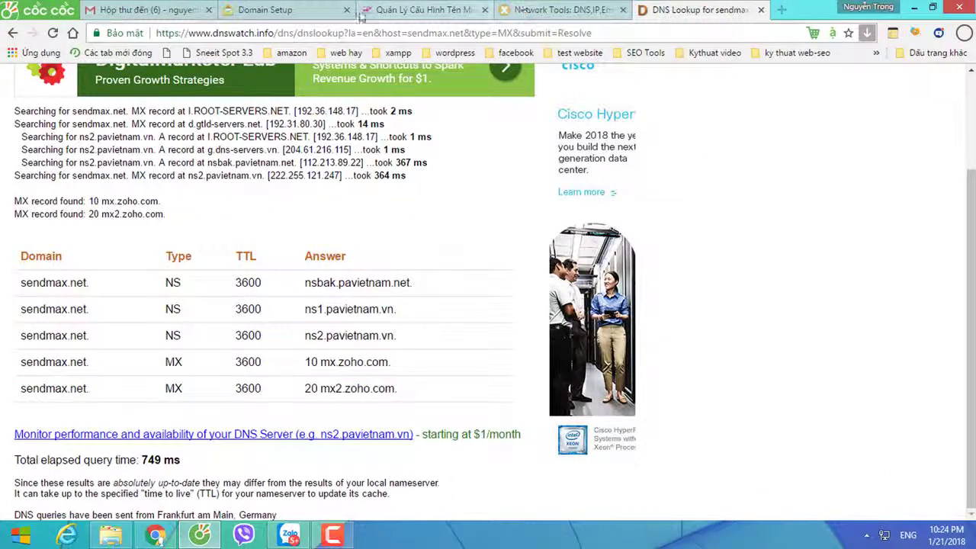
left_click(274, 10)
left_click(445, 338)
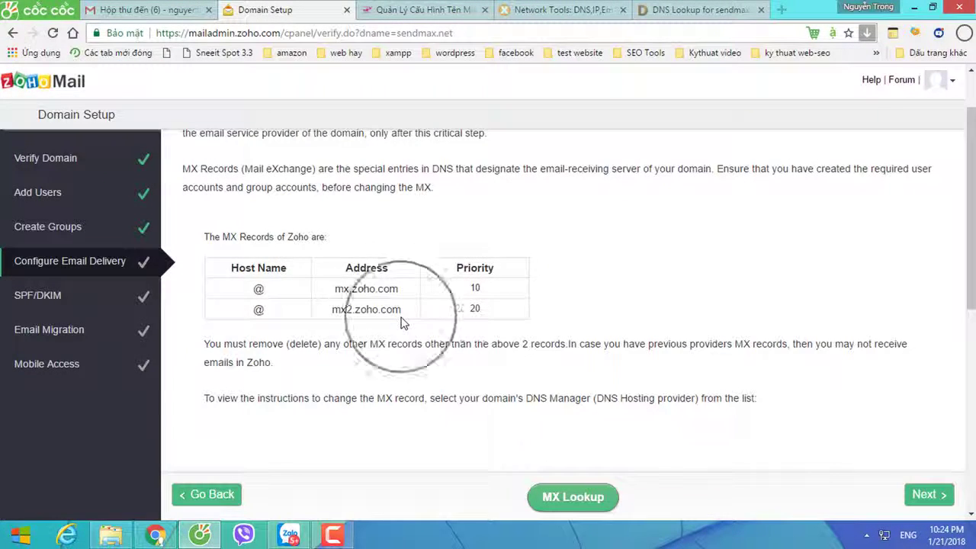
- Run Zoho's MX Lookup, confirm green ticks for both Zoho MX records, and proceed with Next
left_click(569, 505)
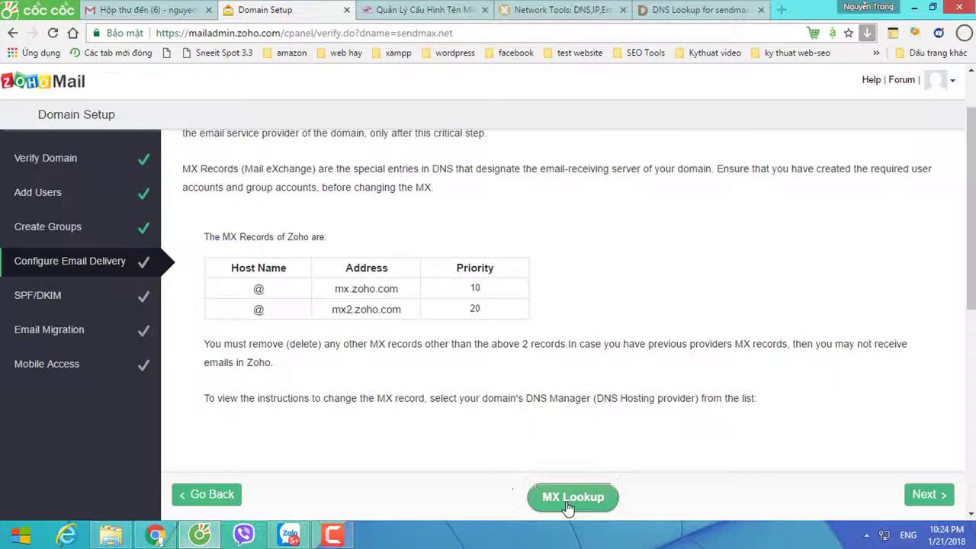
left_click(568, 504)
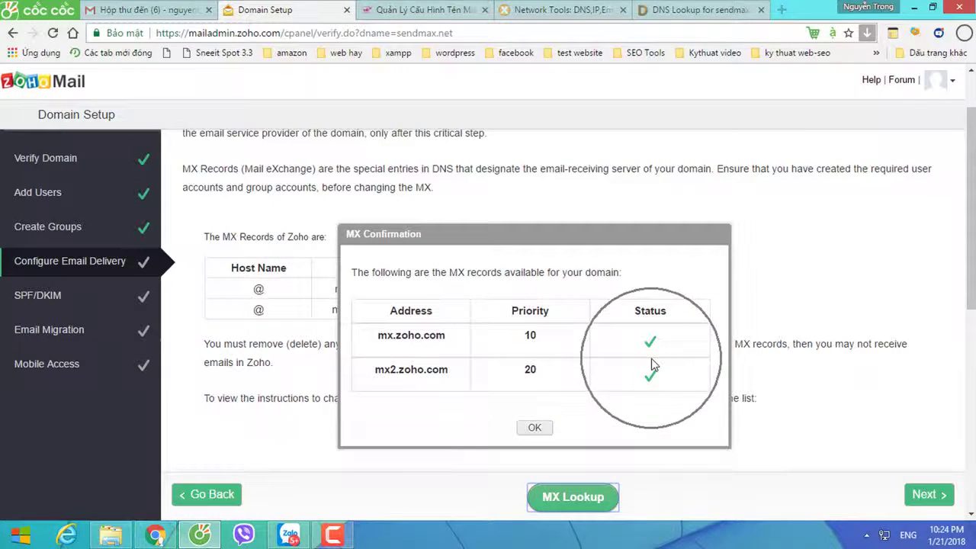
left_click(534, 427)
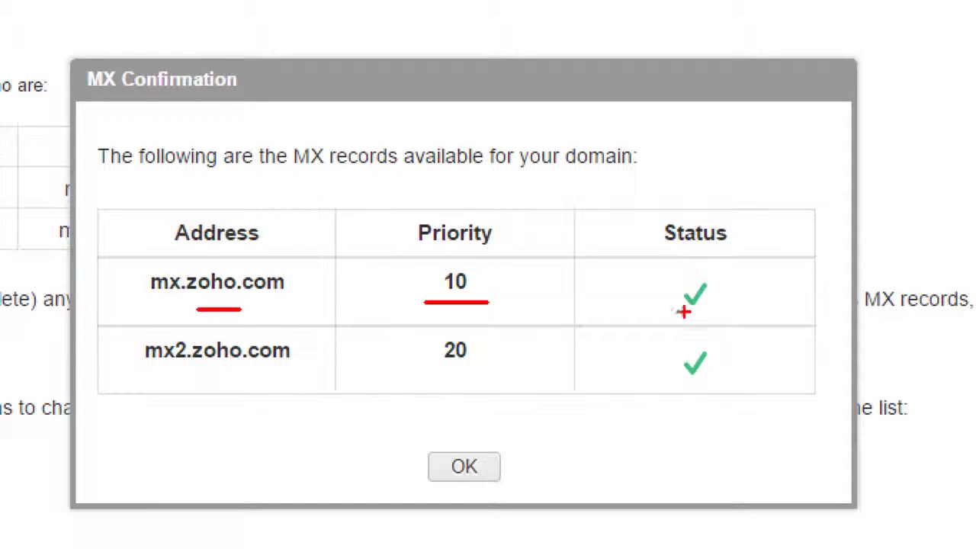
left_click_drag(168, 377, 246, 382)
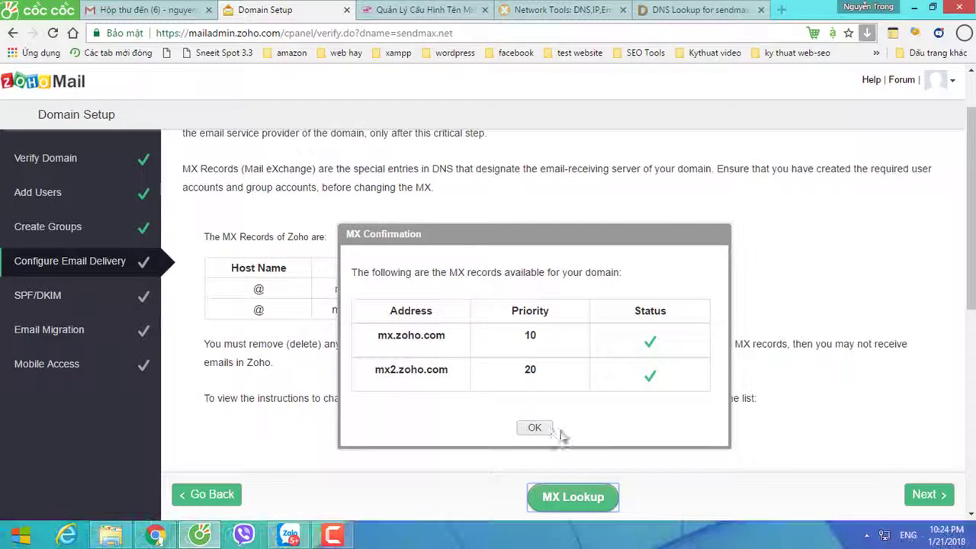
left_click(536, 429)
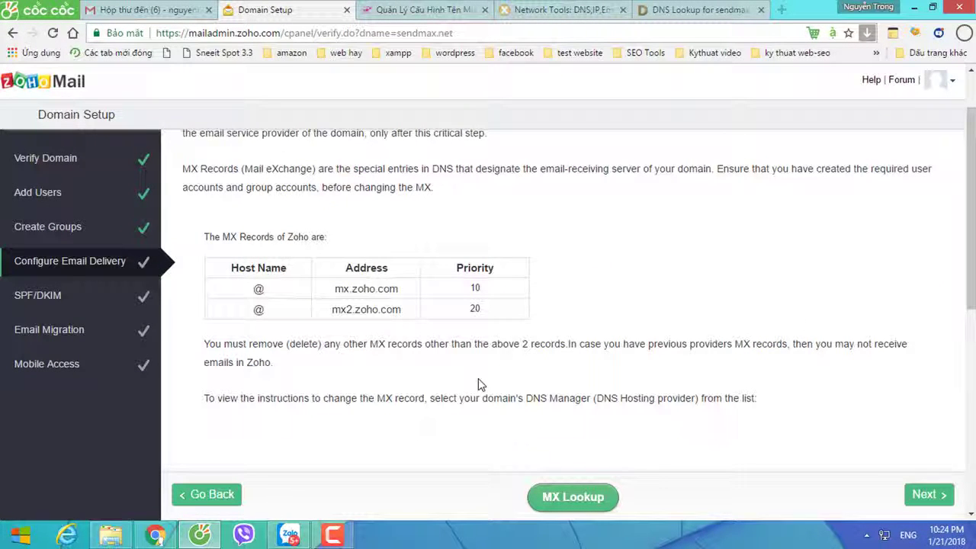
left_click(561, 500)
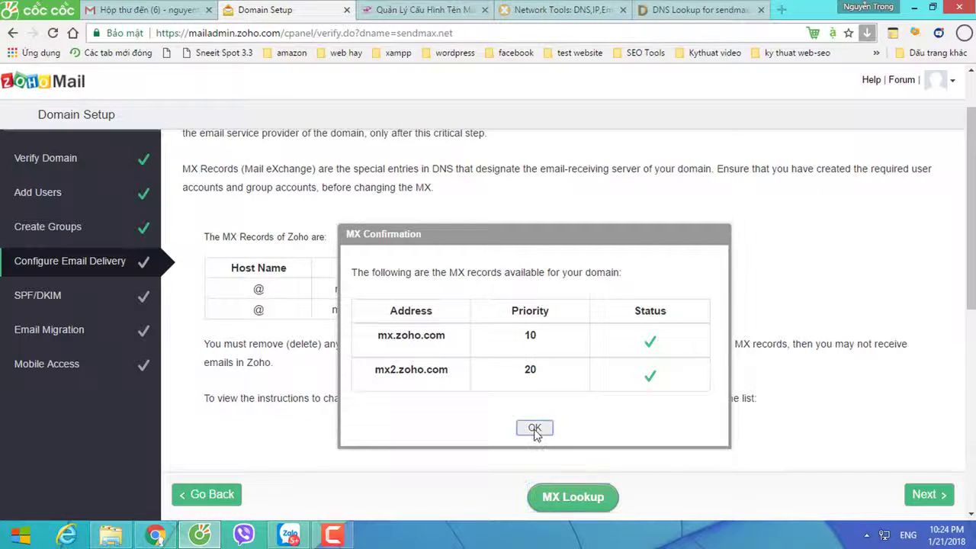
left_click(535, 430)
left_click(932, 500)
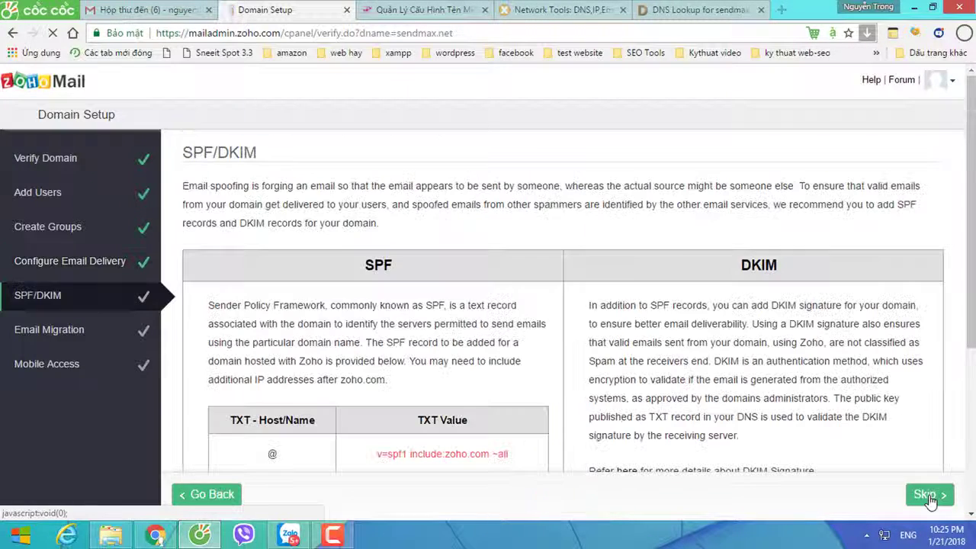
- Select the SPF host @ and copy the TXT value v=spf1 include:zoho.com ~all
scroll(425, 324, "down", 3)
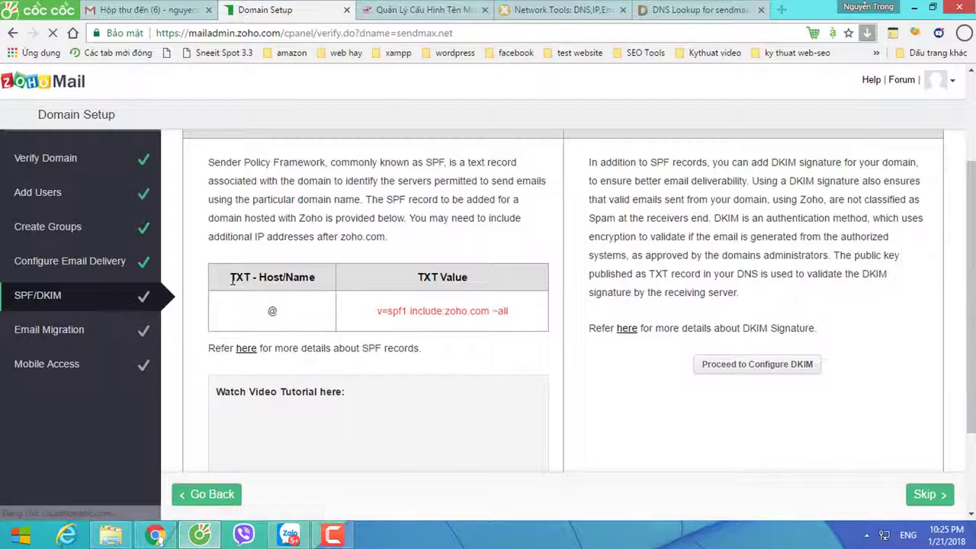
left_click_drag(231, 279, 254, 278)
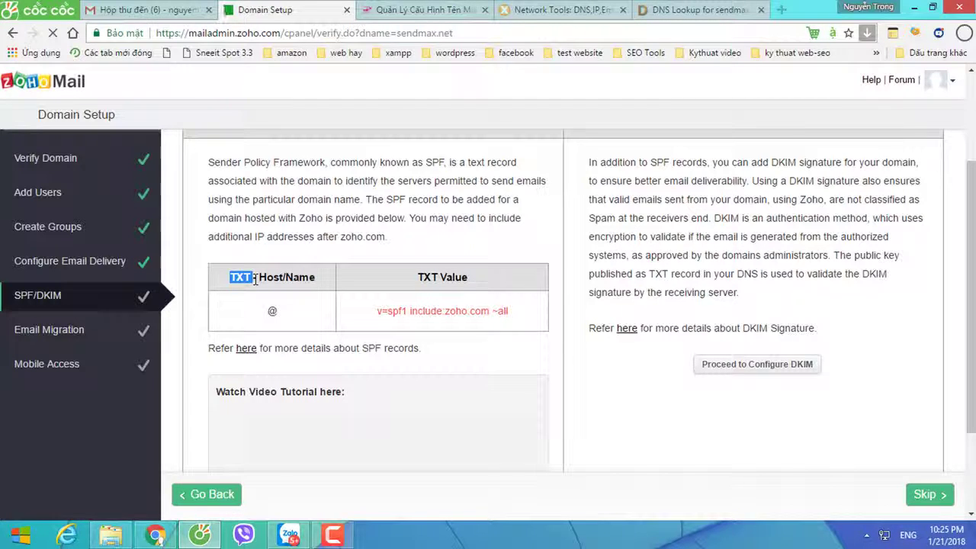
double_click(273, 312)
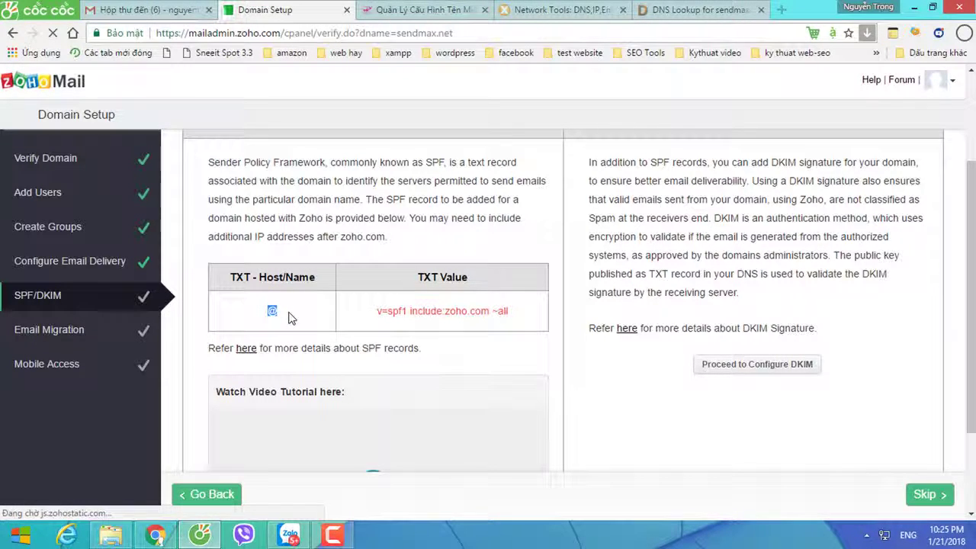
left_click_drag(374, 313, 511, 315)
key("ctrl+c")
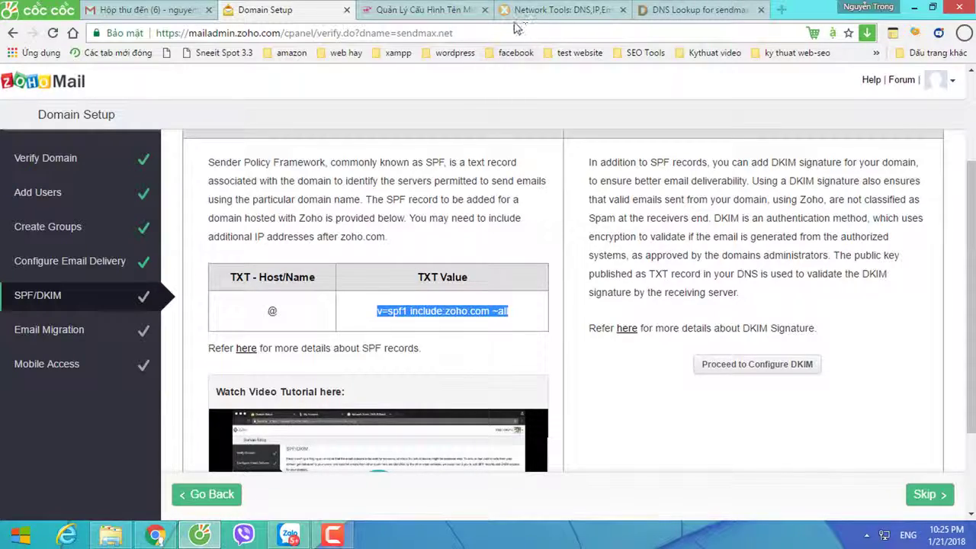
- Fill DNS row 9 as a TXT record with host @ and the pasted SPF value
left_click(420, 10)
scroll(298, 399, "down", 5)
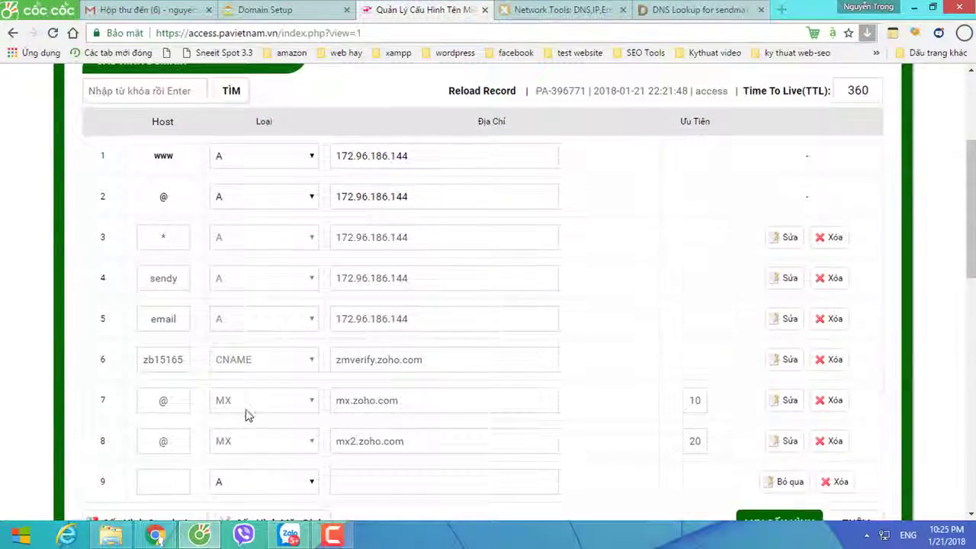
left_click(236, 341)
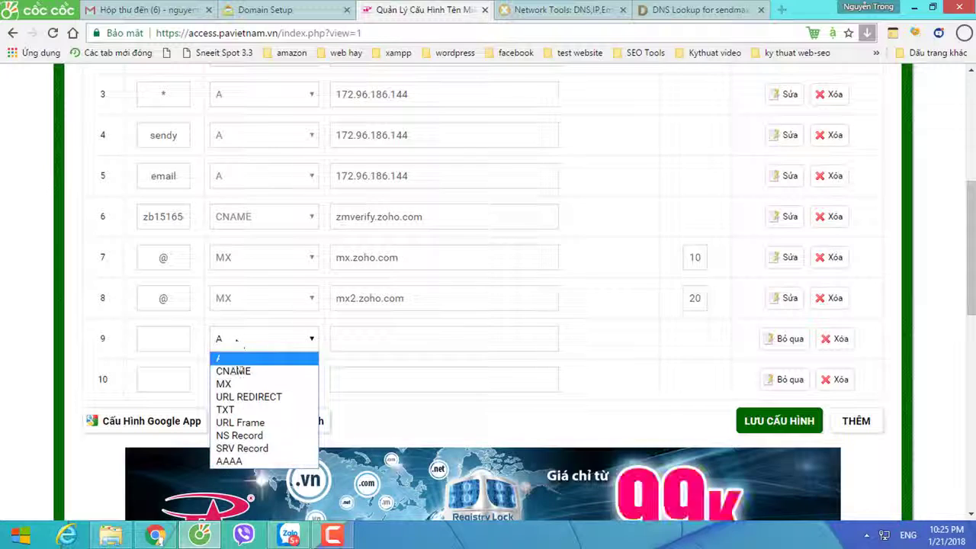
left_click(227, 410)
left_click(375, 337)
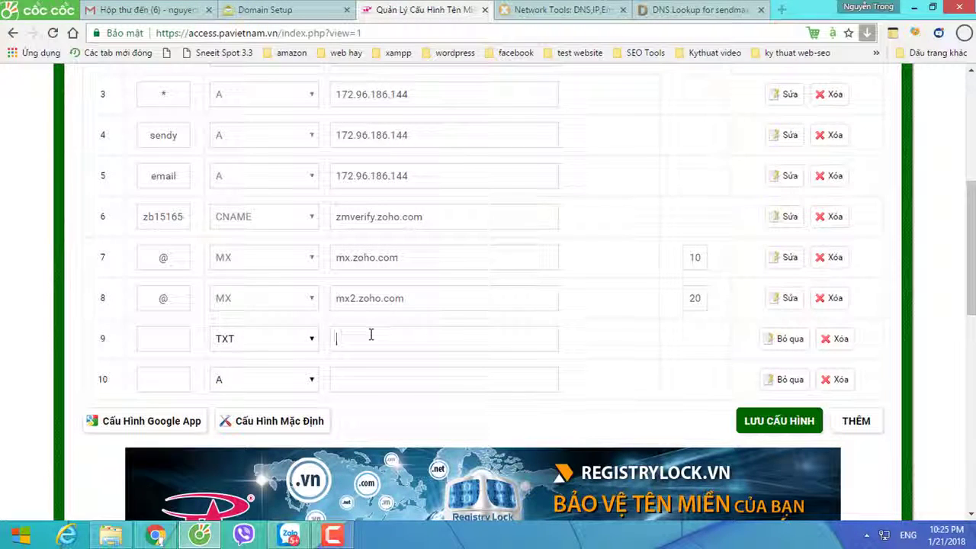
key("ctrl+v")
left_click(162, 348)
type("@")
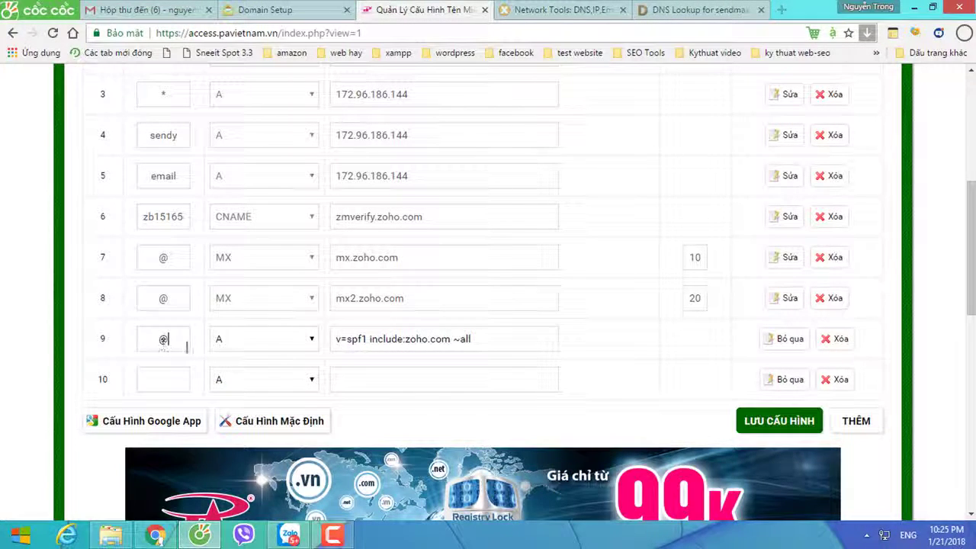
left_click(262, 342)
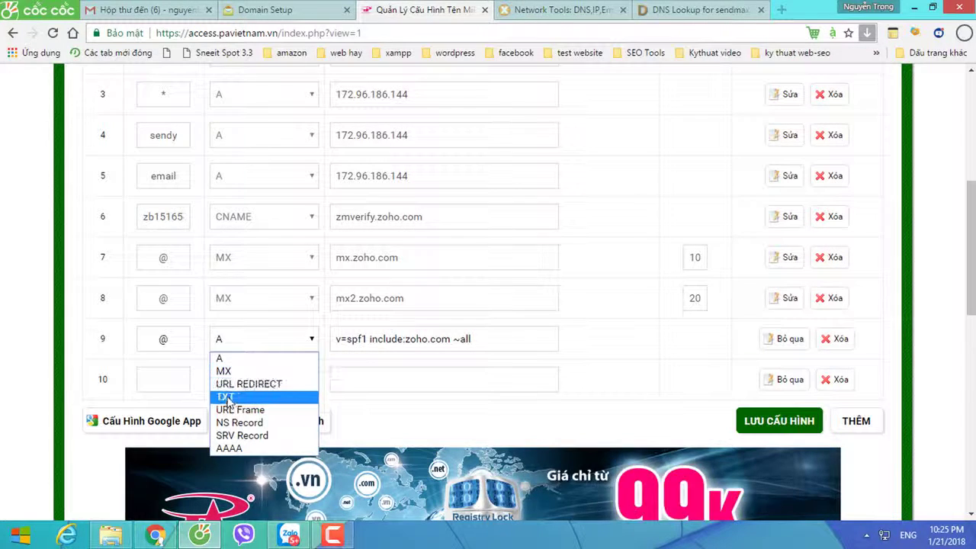
left_click(227, 397)
left_click(252, 359)
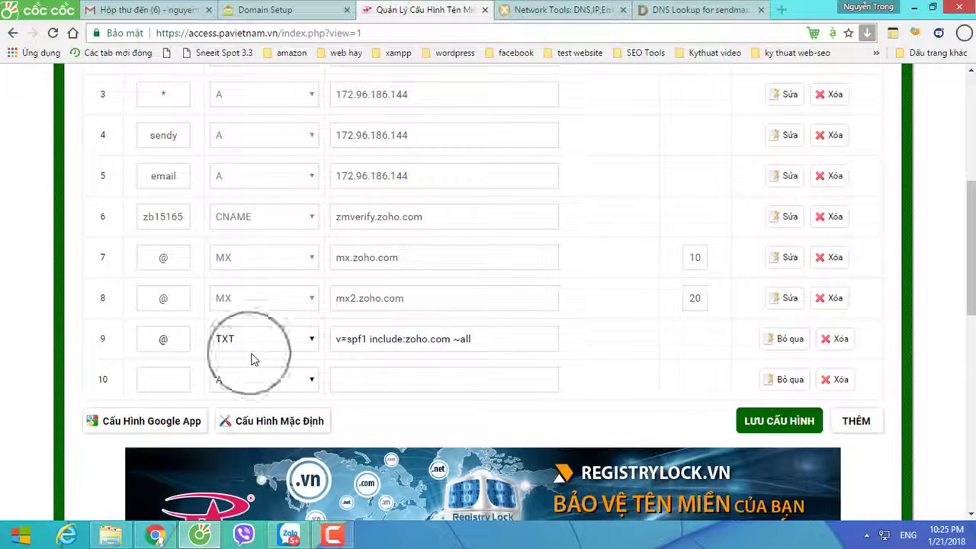
- Save the DNS configuration with LƯU CẤU HÌNH, confirm OK, and check the saved row 9
left_click(768, 424)
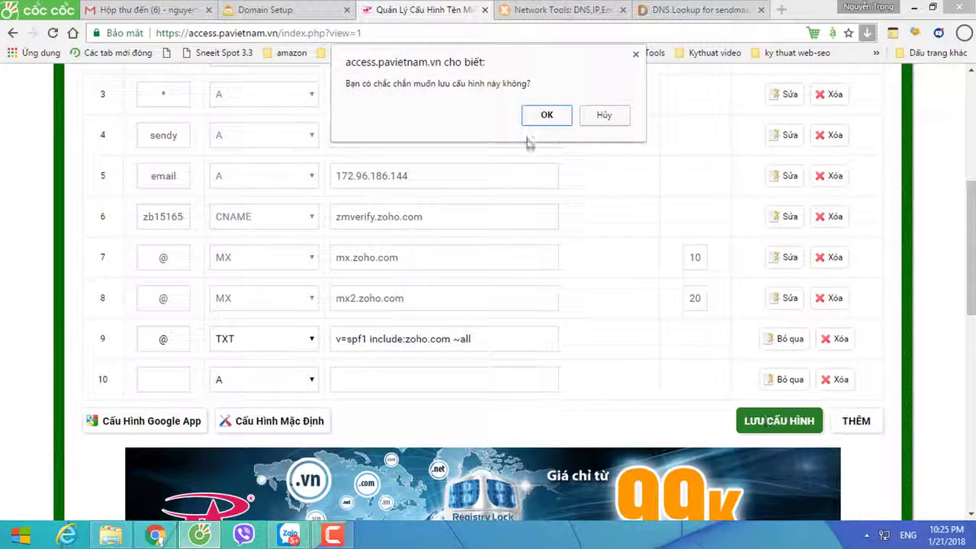
left_click(546, 116)
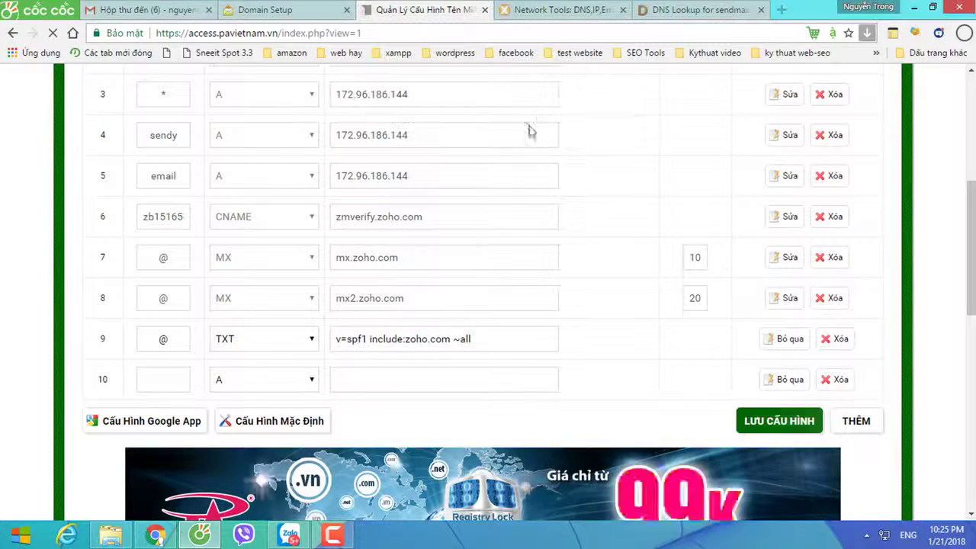
left_click(395, 357)
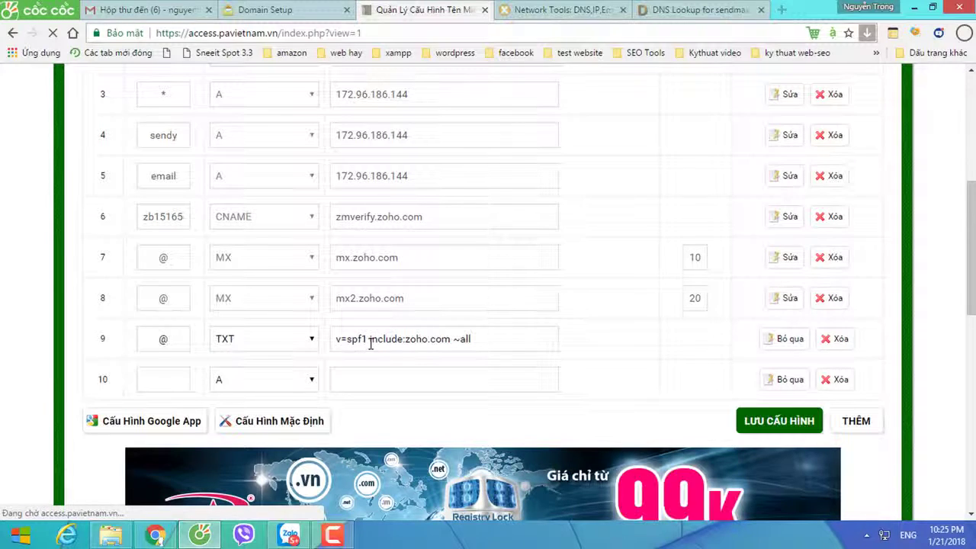
left_click(369, 341)
left_click(370, 343)
left_click(246, 343)
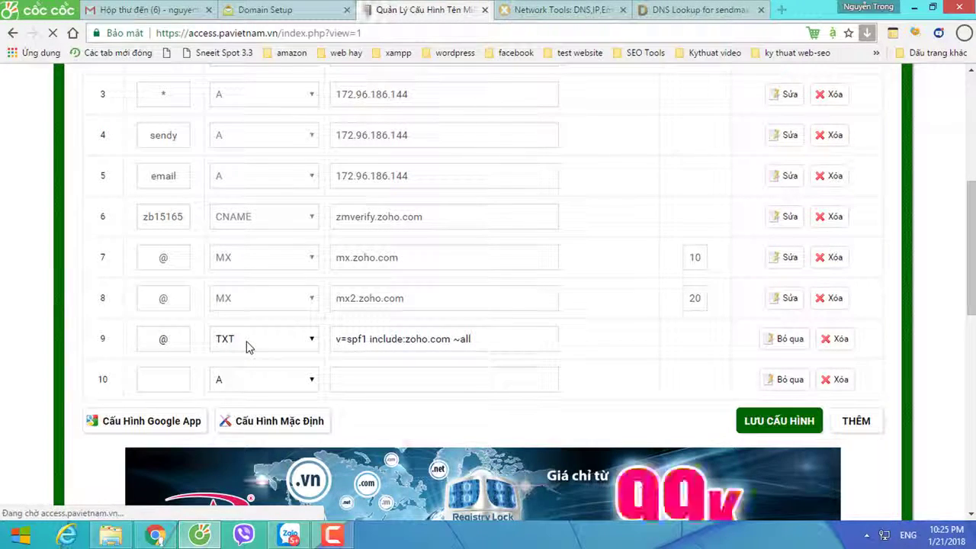
left_click(371, 340)
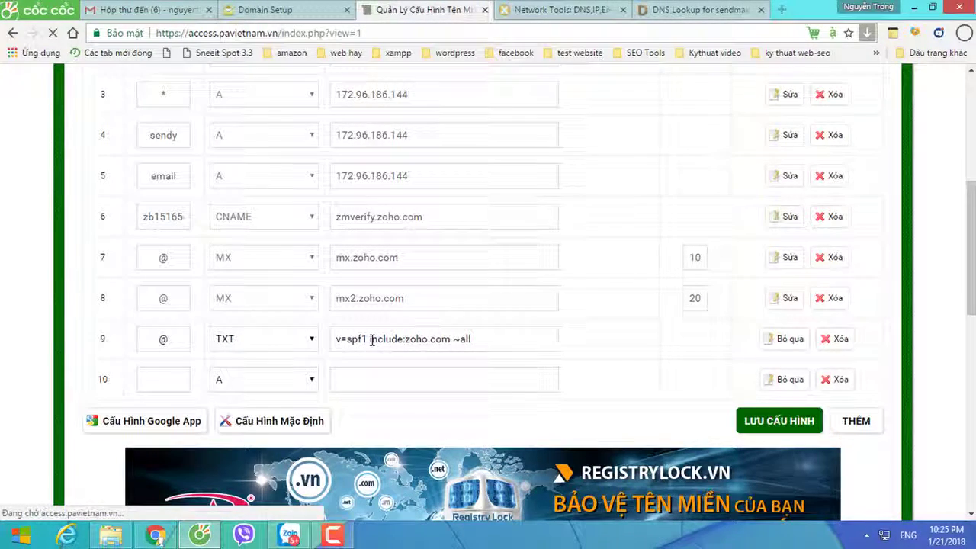
- Compare the saved TXT record against Zoho's recommended SPF value, then return to Zoho
left_click(305, 10)
left_click_drag(378, 310, 510, 309)
left_click(450, 315)
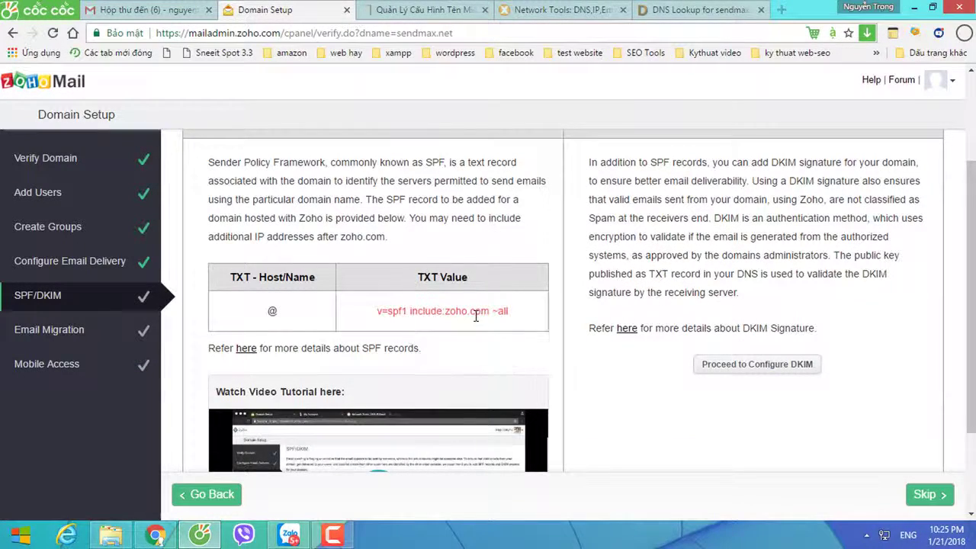
left_click(423, 10)
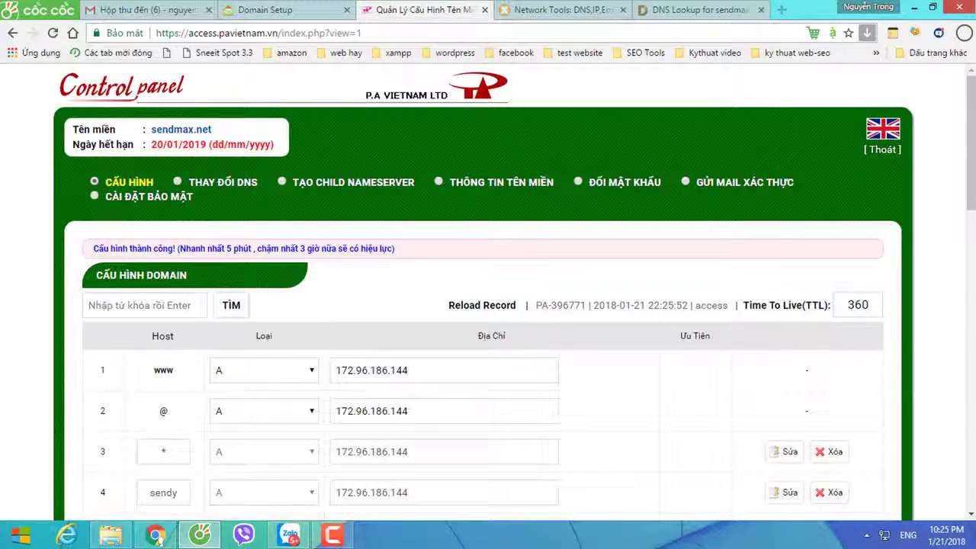
left_click(148, 261)
scroll(252, 328, "down", 5)
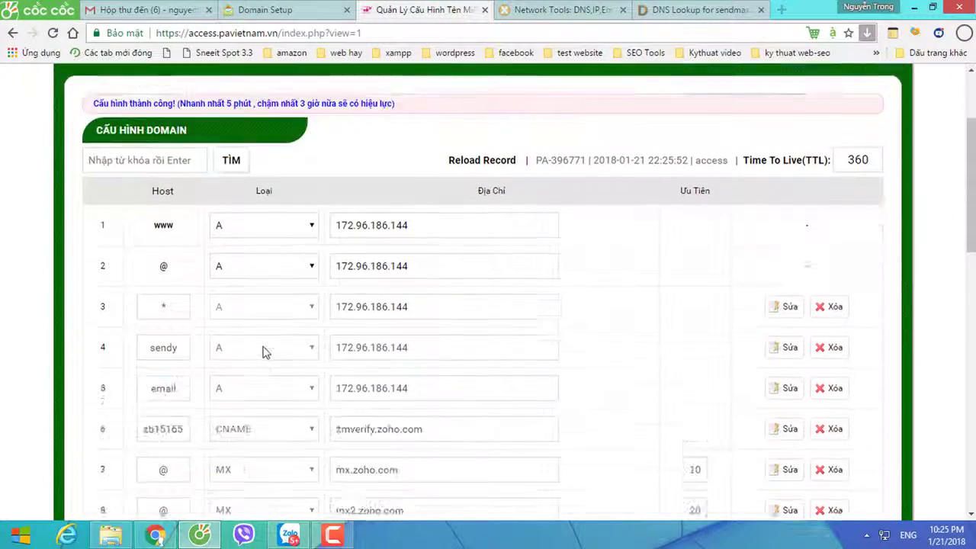
left_click(315, 348)
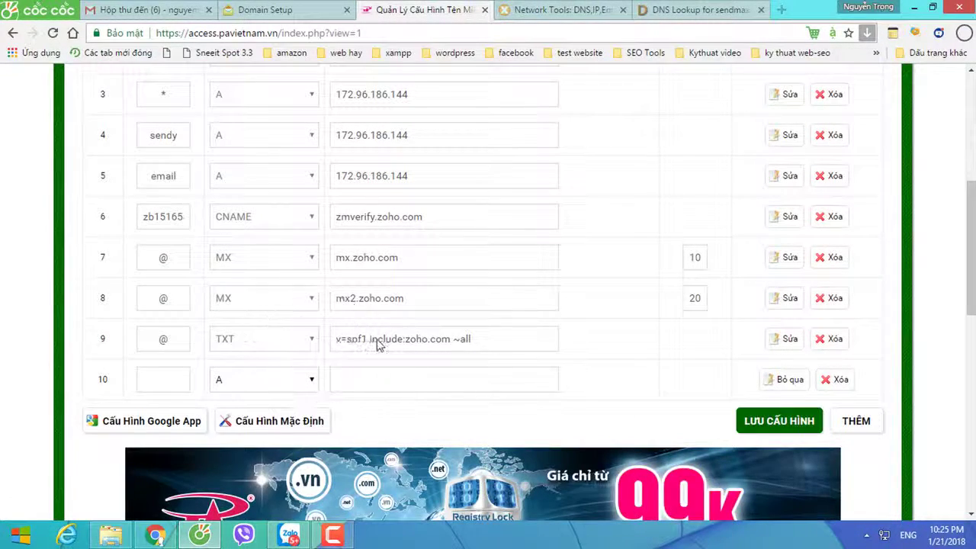
left_click(376, 341)
left_click(377, 343)
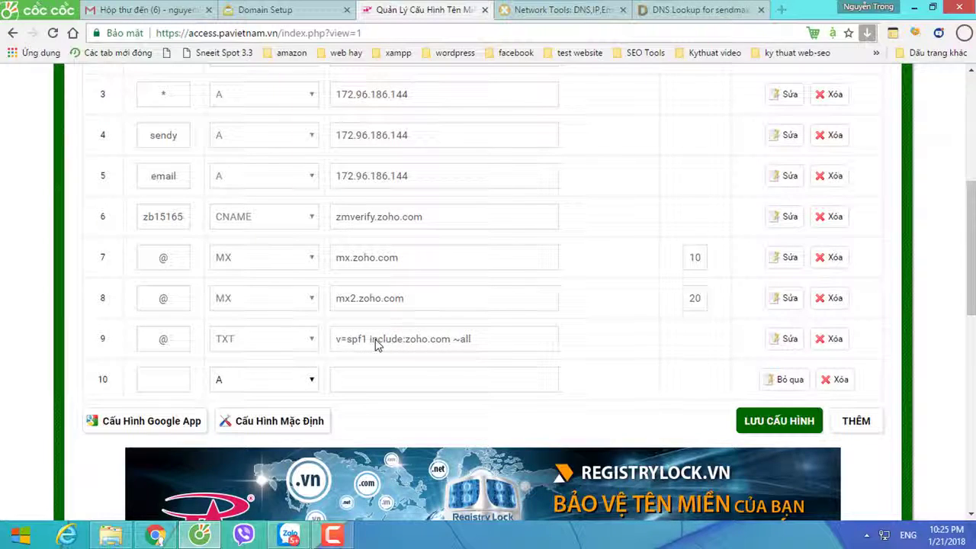
left_click(300, 11)
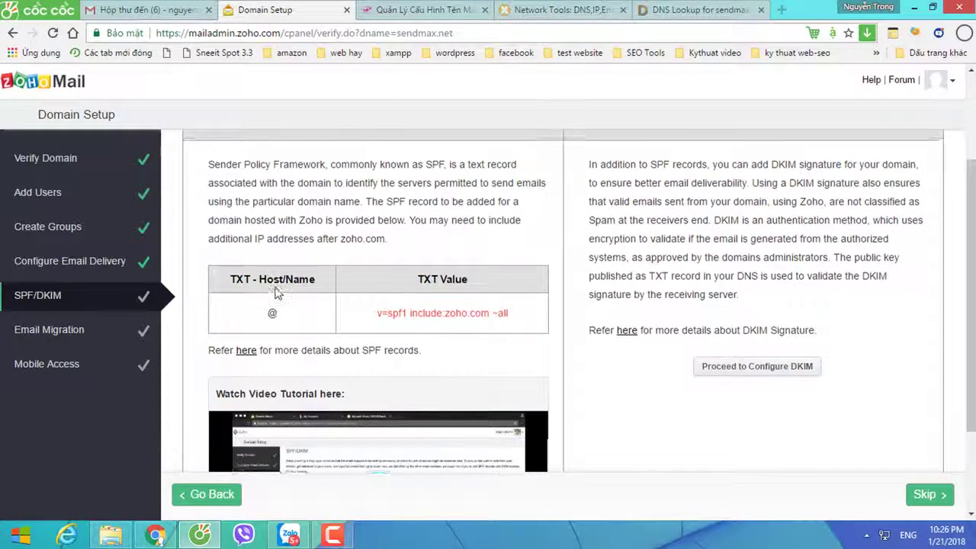
- Proceed from the SPF/DKIM step to DKIM configuration
scroll(277, 290, "up", 2)
left_click(367, 267)
left_click(743, 264)
scroll(748, 355, "down", 2)
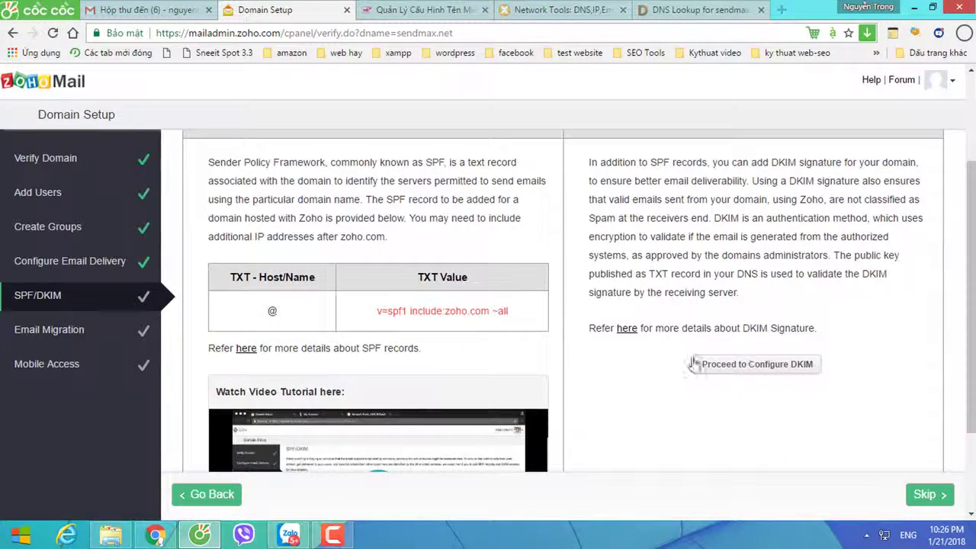
left_click(758, 369)
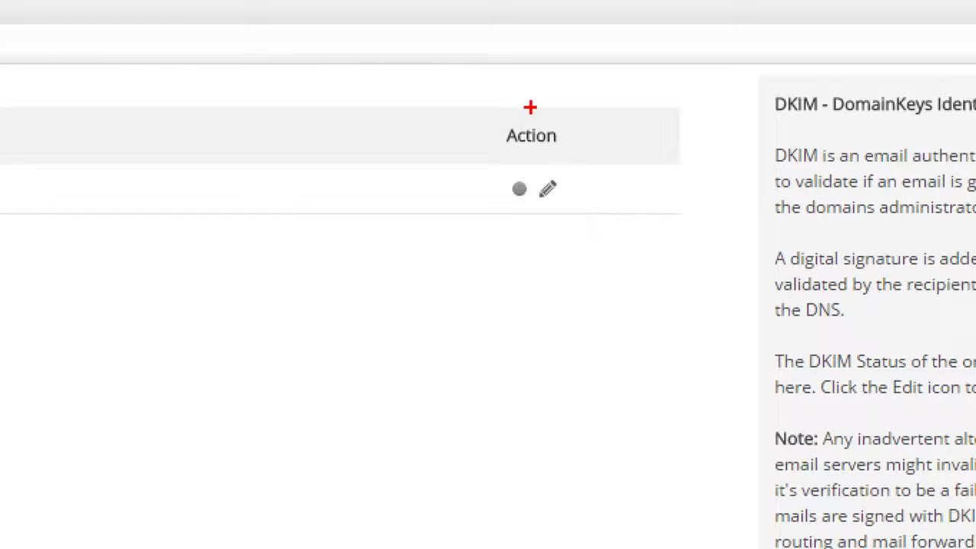
- Edit sendmax.net in the DKIM Domain List to see its empty selector list
mouse_move(503, 108)
left_mouse_down()
mouse_move(492, 162)
mouse_move(555, 105)
left_mouse_up()
left_click_drag(559, 331, 550, 208)
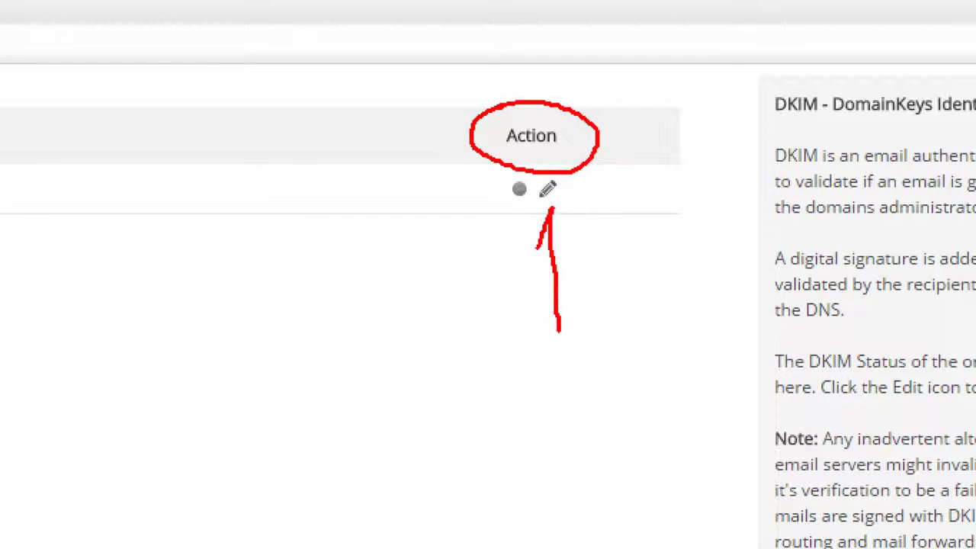
key("Escape")
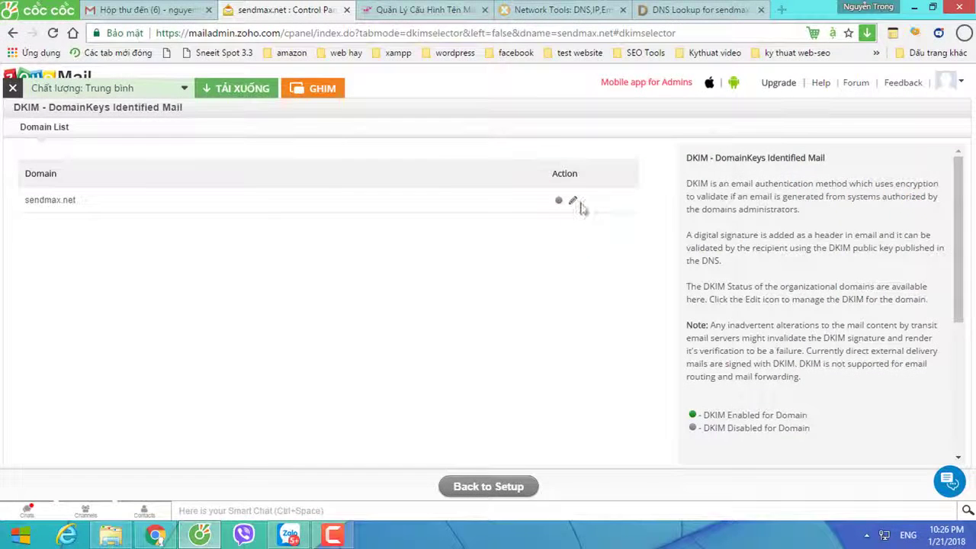
left_click(573, 203)
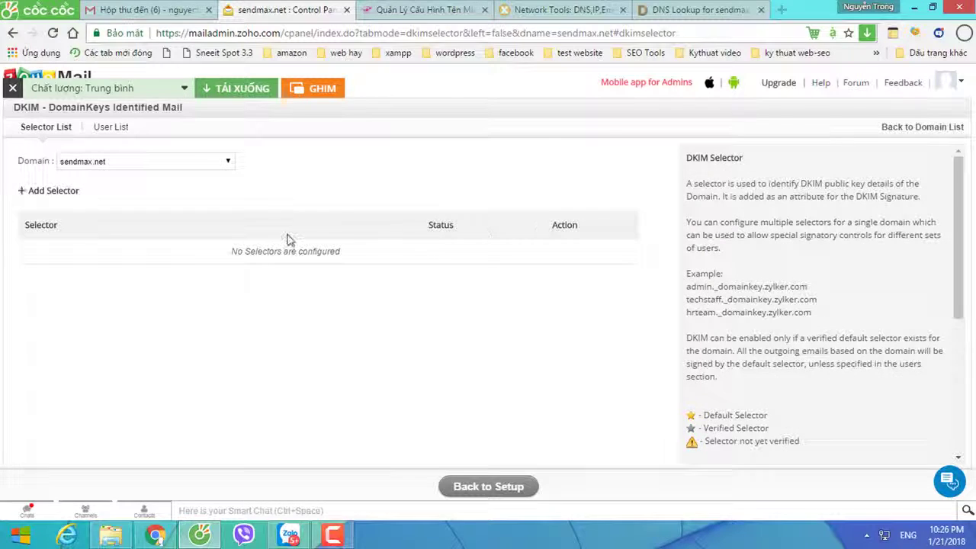
- Add a DKIM selector named zohomail and save it to generate its TXT record
left_click(49, 191)
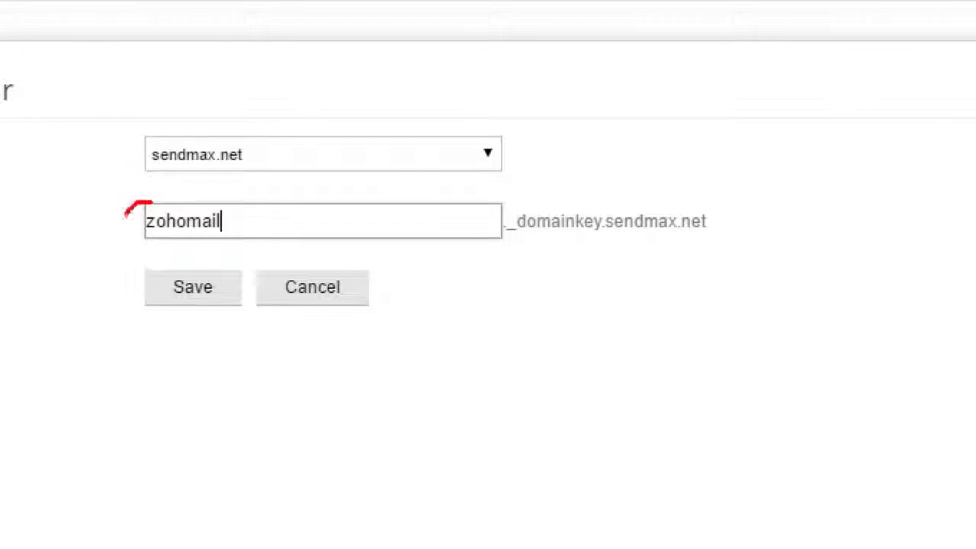
left_click_drag(242, 223, 149, 203)
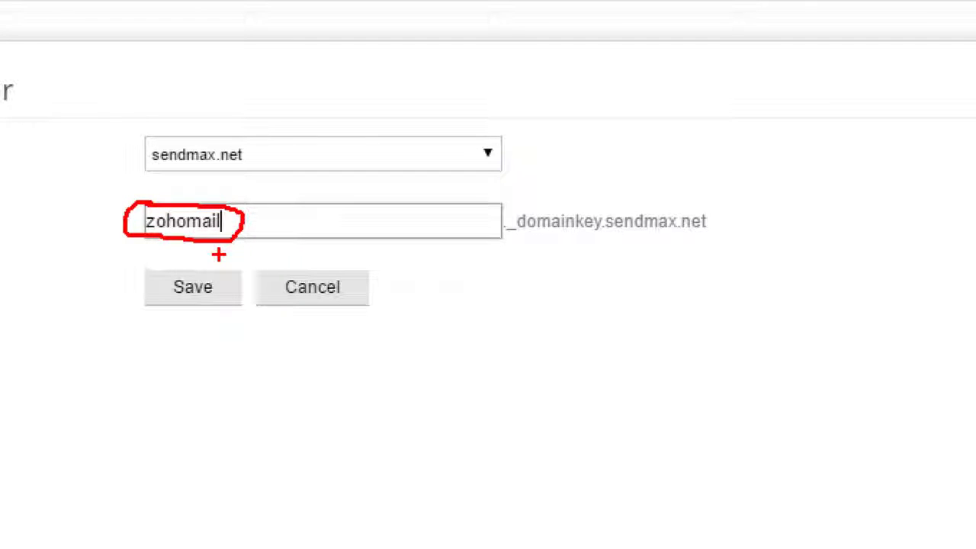
left_click_drag(295, 258, 584, 254)
mouse_move(555, 195)
left_mouse_down()
mouse_move(188, 194)
mouse_move(177, 256)
left_mouse_up()
key("Escape")
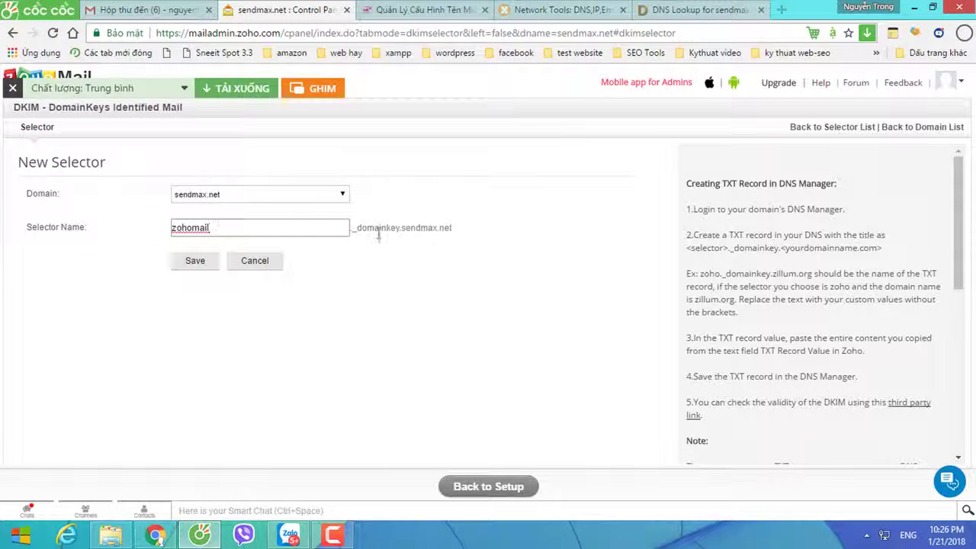
left_click(196, 267)
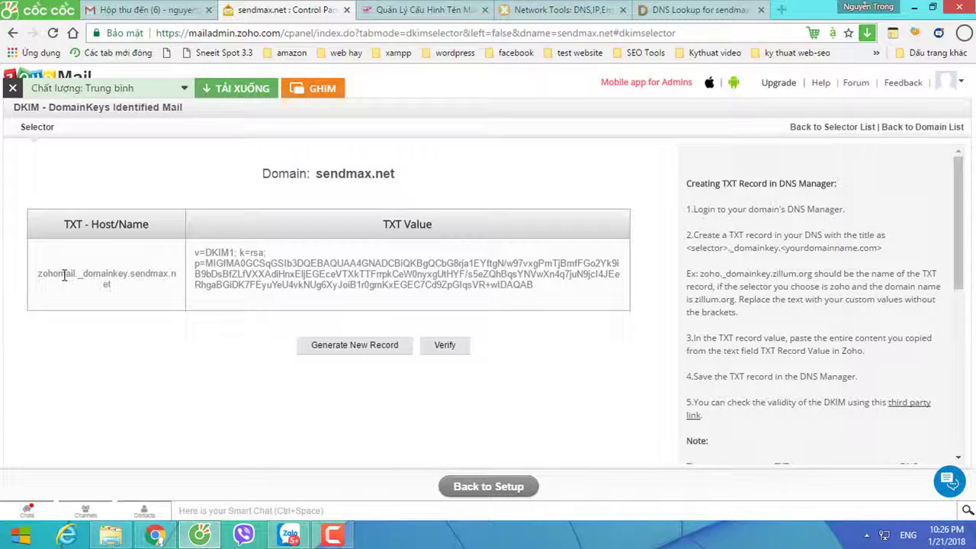
- Copy the zohomail._domainkey host name from the generated TXT record, then switch to the DNS tab
key("ctrl+1")
mouse_move(37, 280)
left_mouse_down()
mouse_move(244, 279)
mouse_move(256, 251)
mouse_move(82, 249)
left_mouse_up()
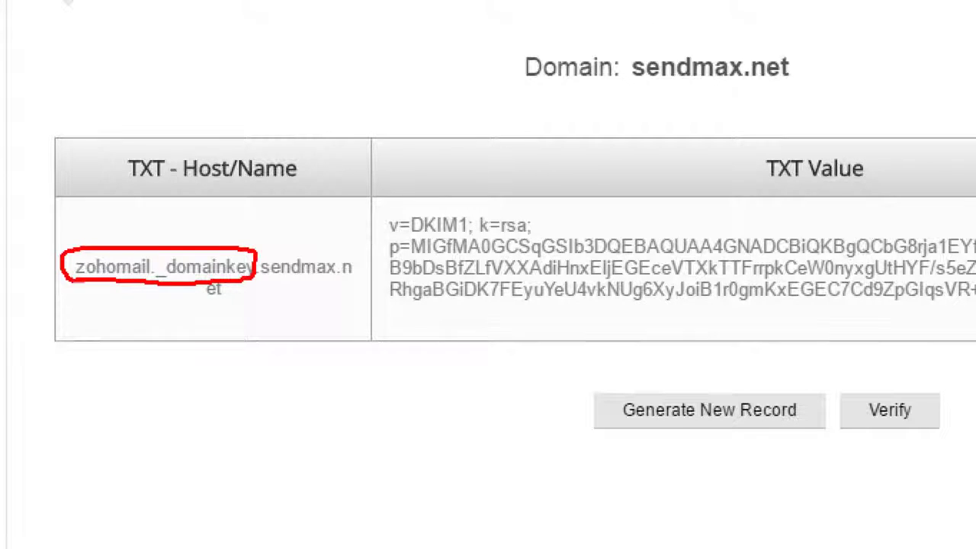
key("Escape")
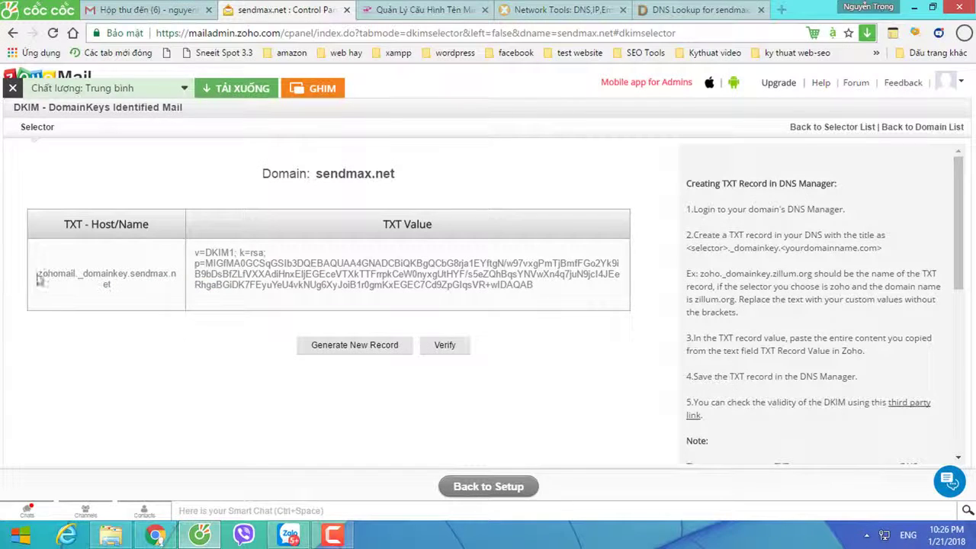
left_click_drag(40, 274, 126, 275)
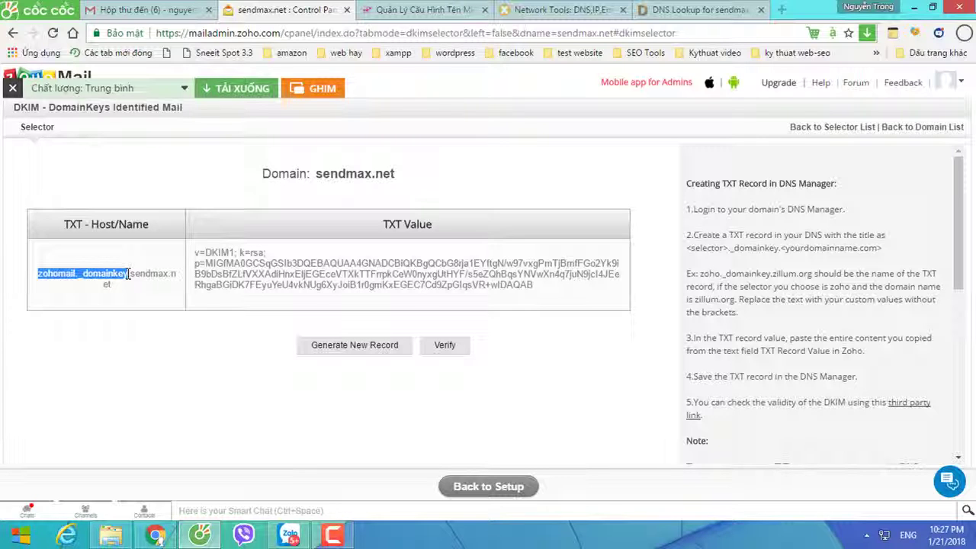
key("ctrl+1")
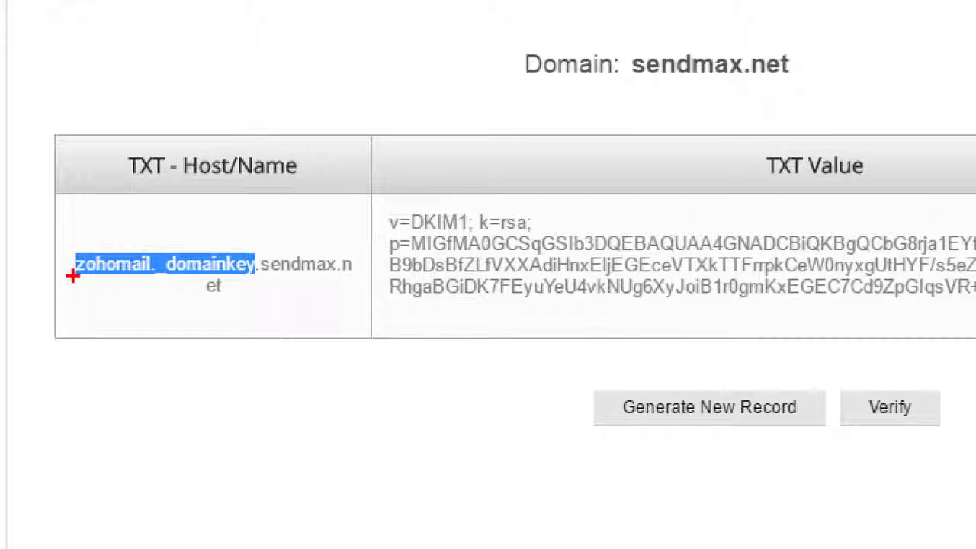
left_click_drag(228, 280, 244, 274)
left_click_drag(274, 311, 282, 364)
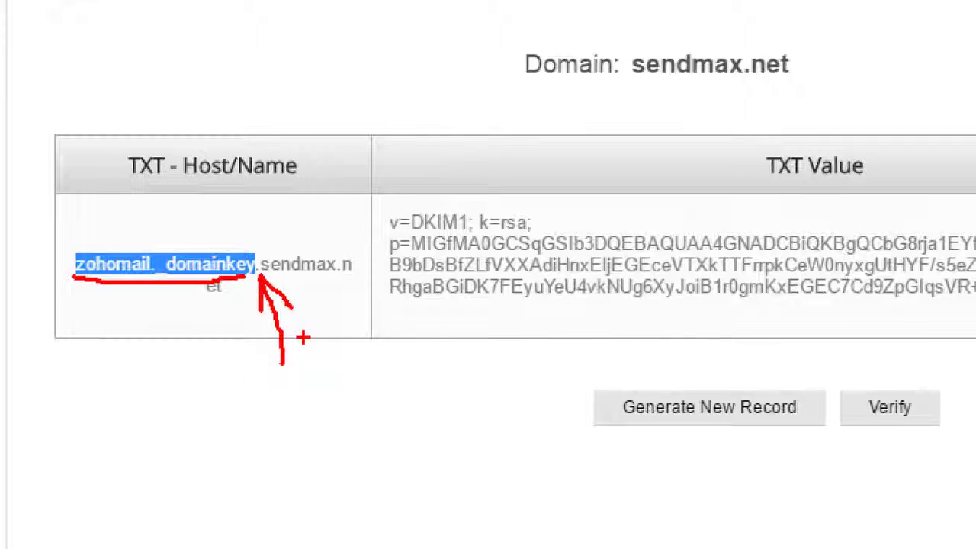
key("Escape")
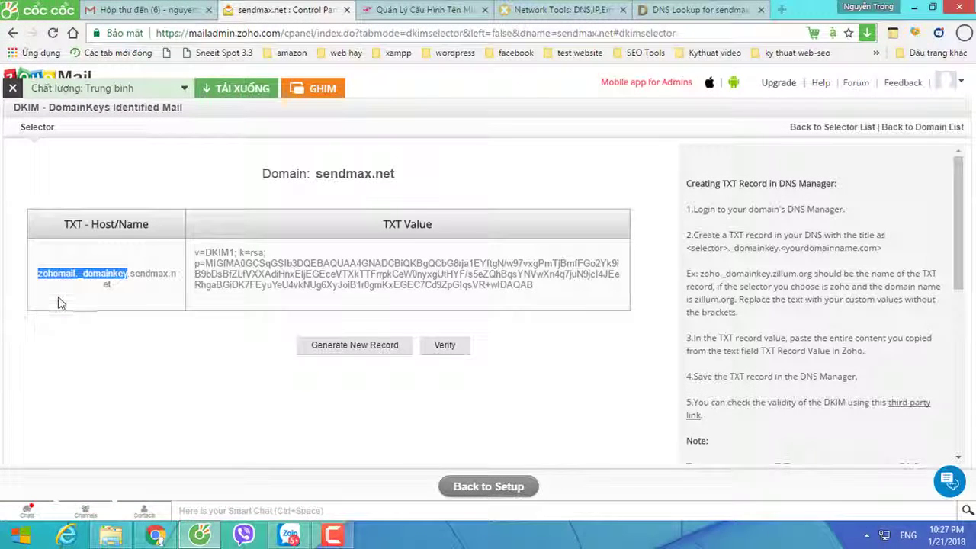
double_click(74, 226)
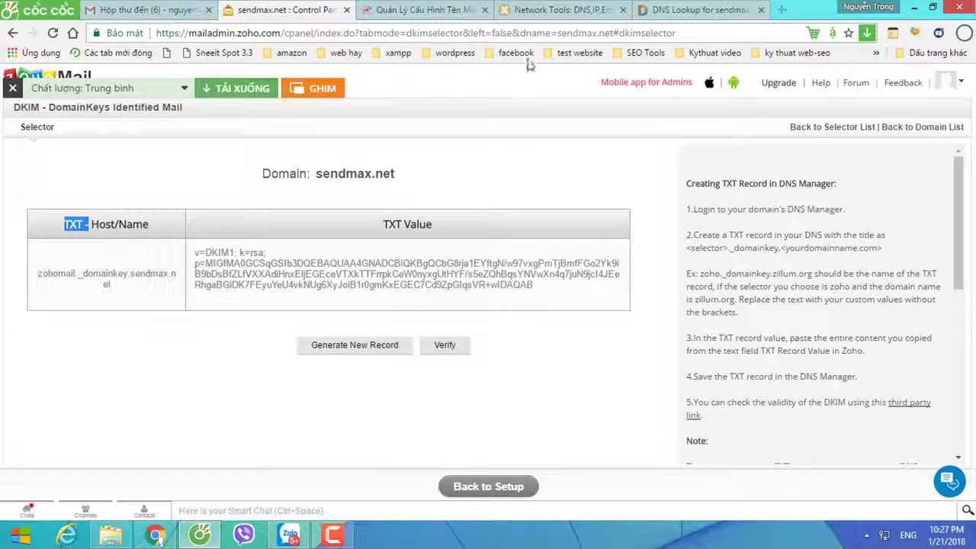
left_click(418, 10)
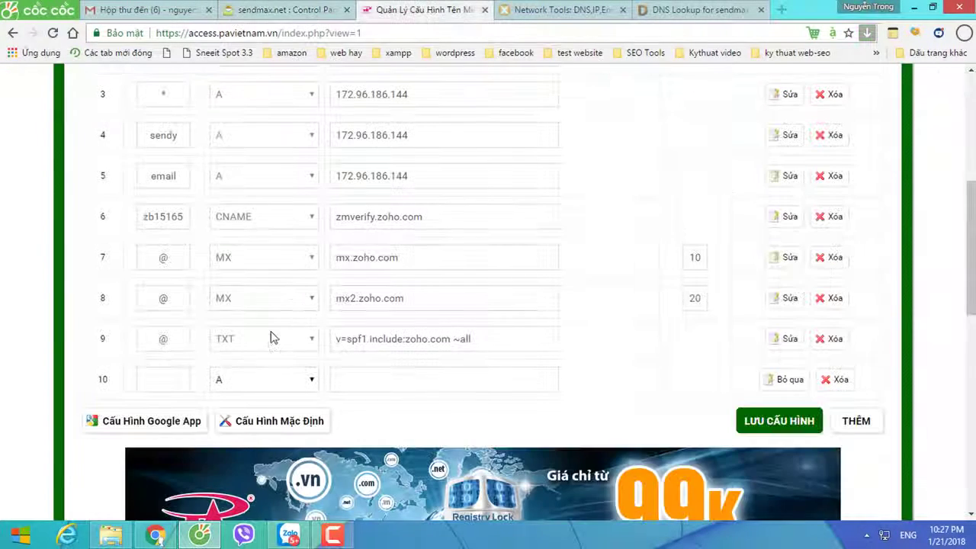
- Make DNS row 10 a TXT record with the pasted host name zohomail
left_click(221, 381)
left_click(189, 381)
left_click(229, 382)
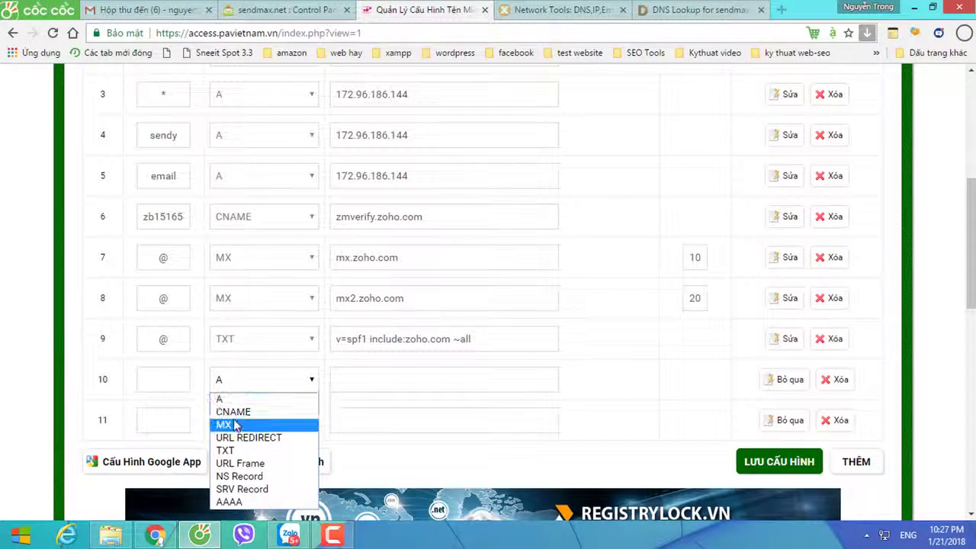
left_click(229, 451)
left_click(176, 388)
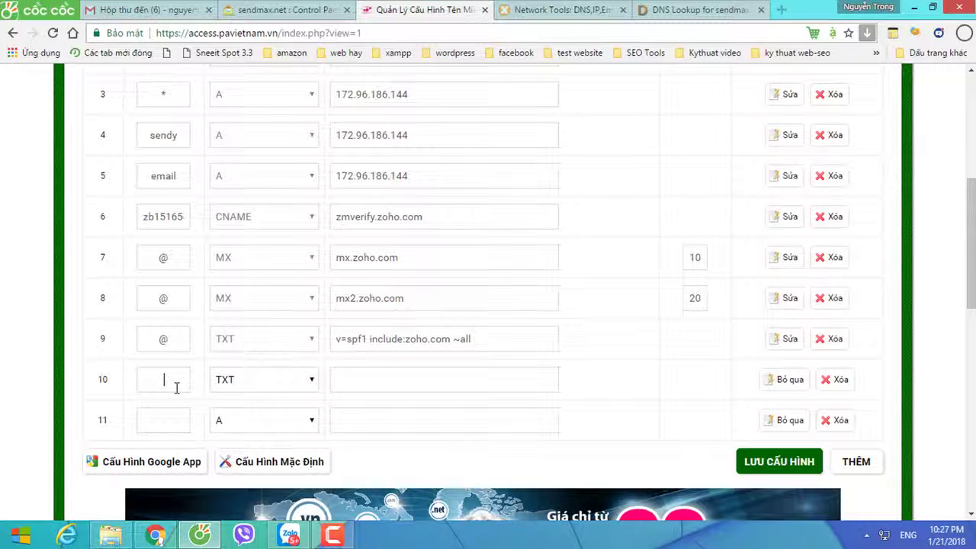
left_click(176, 388)
key("ctrl+v")
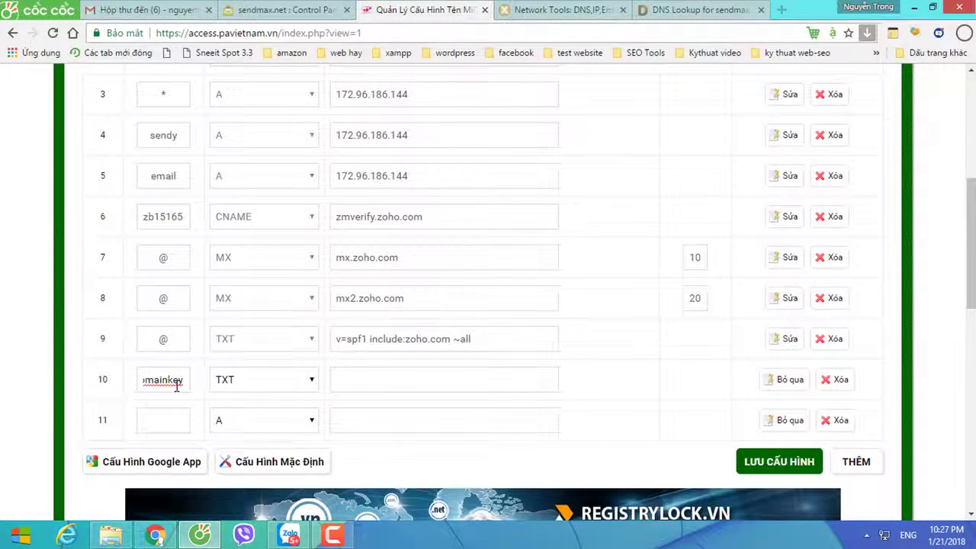
left_click(176, 387)
left_click_drag(174, 383, 142, 384)
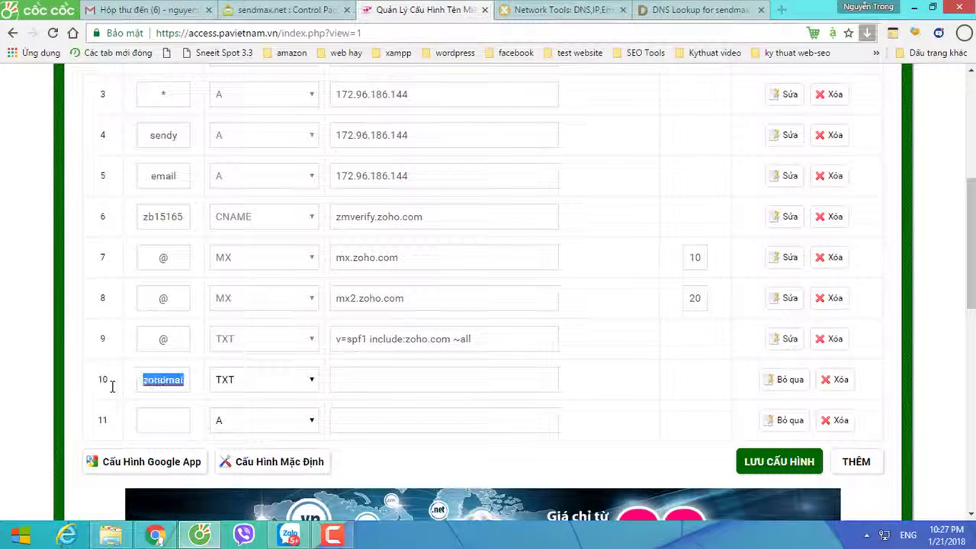
left_click(158, 387)
key("ctrl+a")
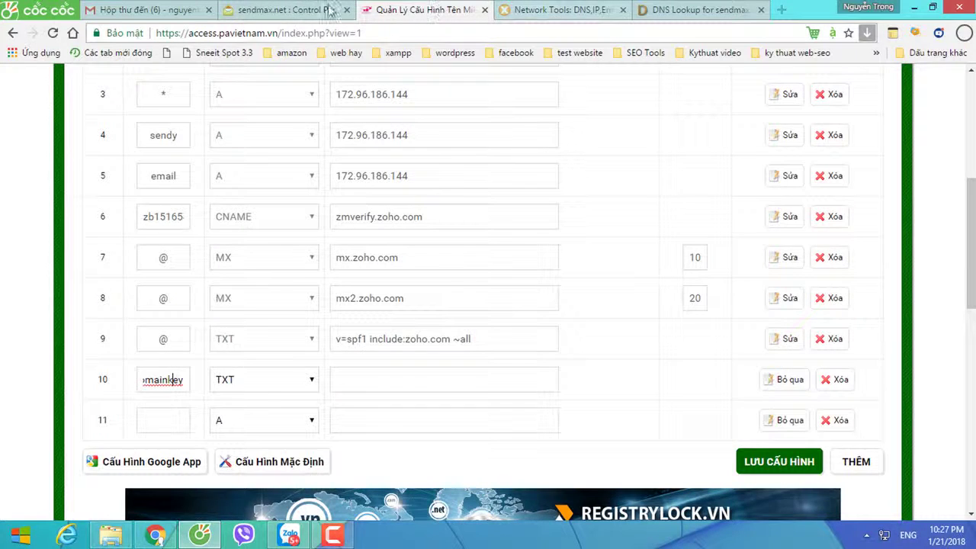
- Paste Zoho's v=DKIM1 key into row 10's value, then save and confirm the configuration
left_click(305, 10)
left_click_drag(196, 252, 539, 294)
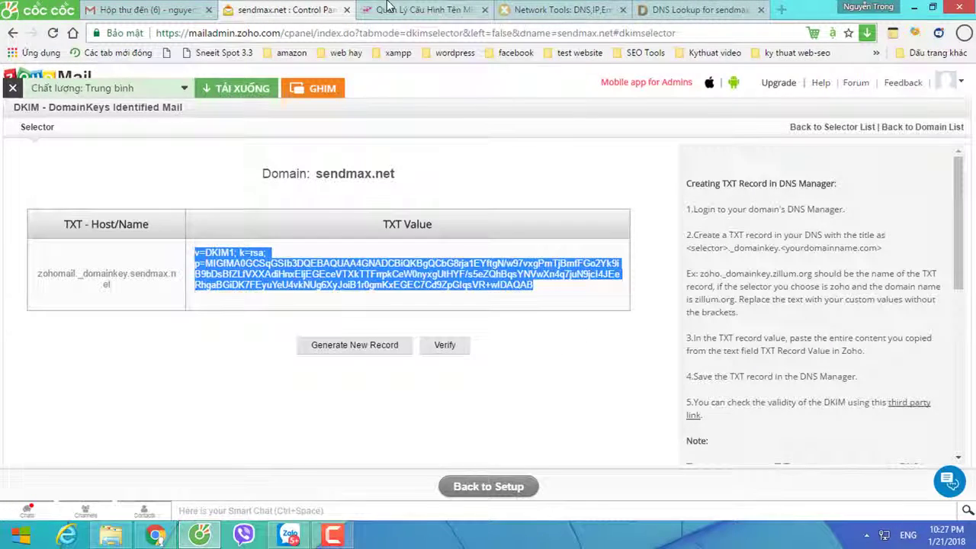
left_click(424, 10)
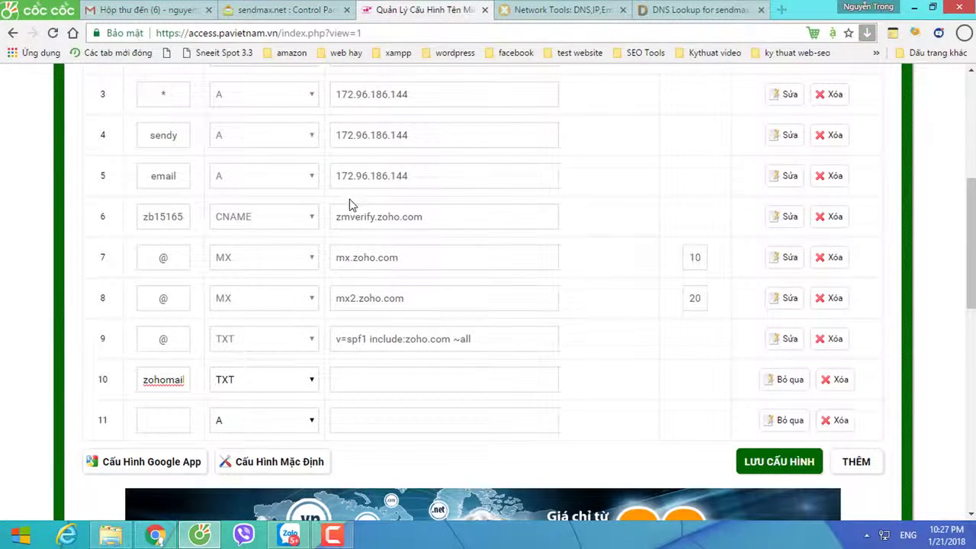
key("ctrl+v")
left_click(355, 381)
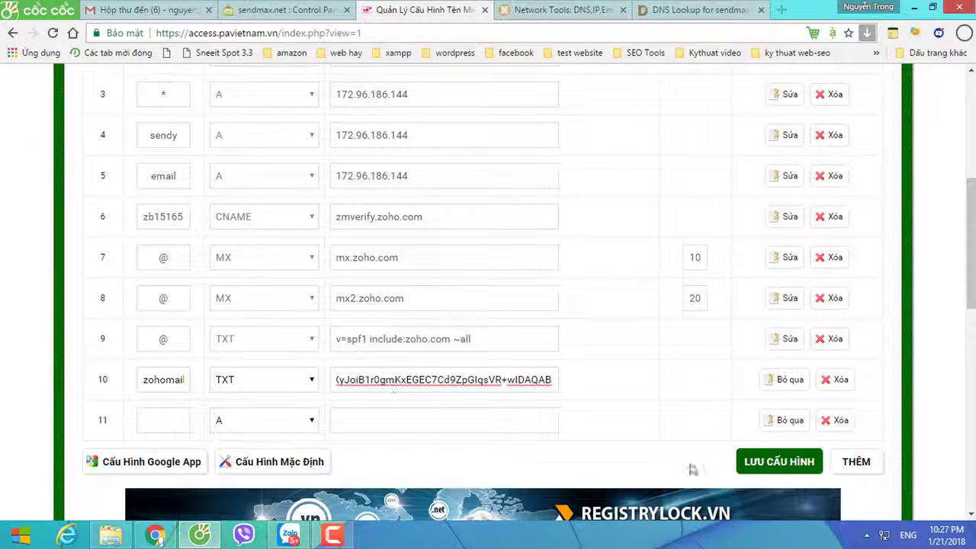
left_click(770, 467)
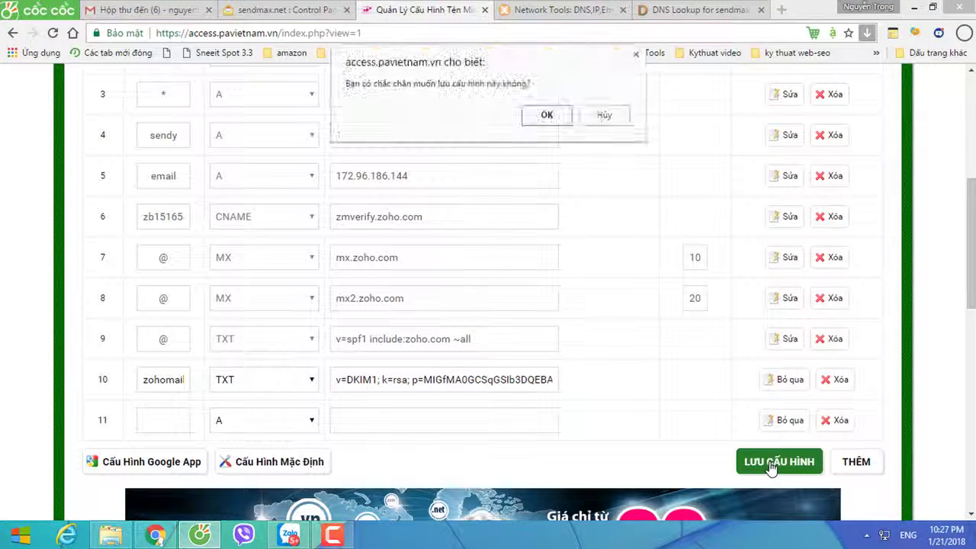
left_click(544, 114)
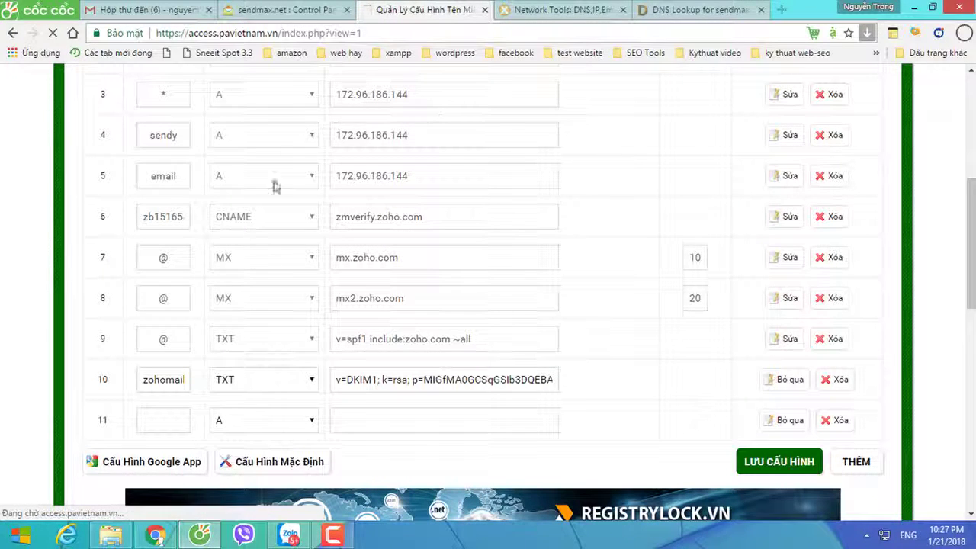
- Review the saved zohomail TXT record in row 10
left_click(166, 388)
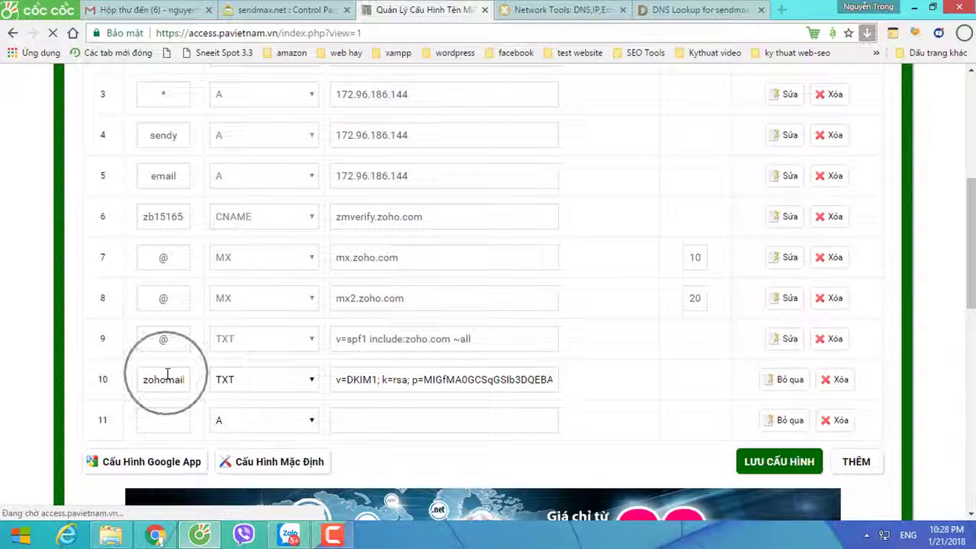
left_click(168, 381)
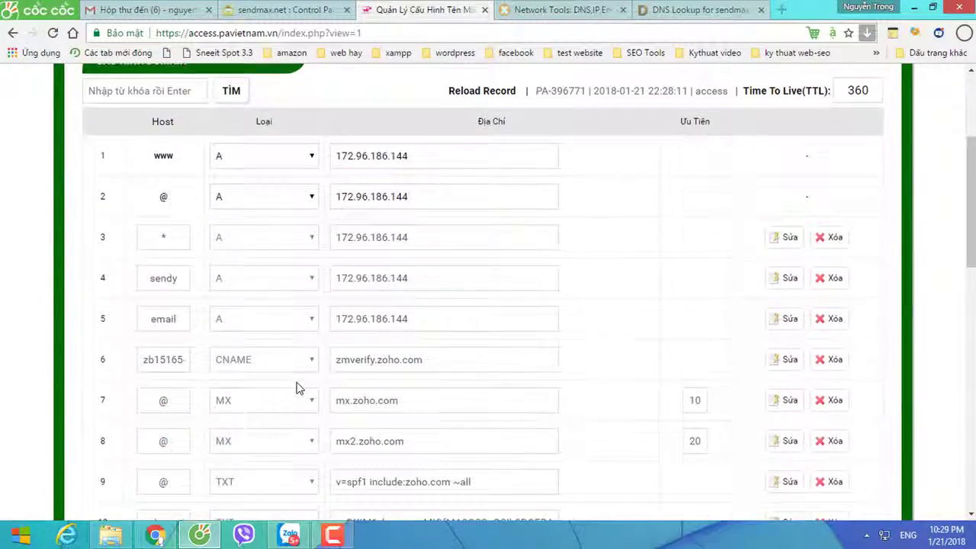
scroll(328, 366, "down", 3)
left_click(361, 326)
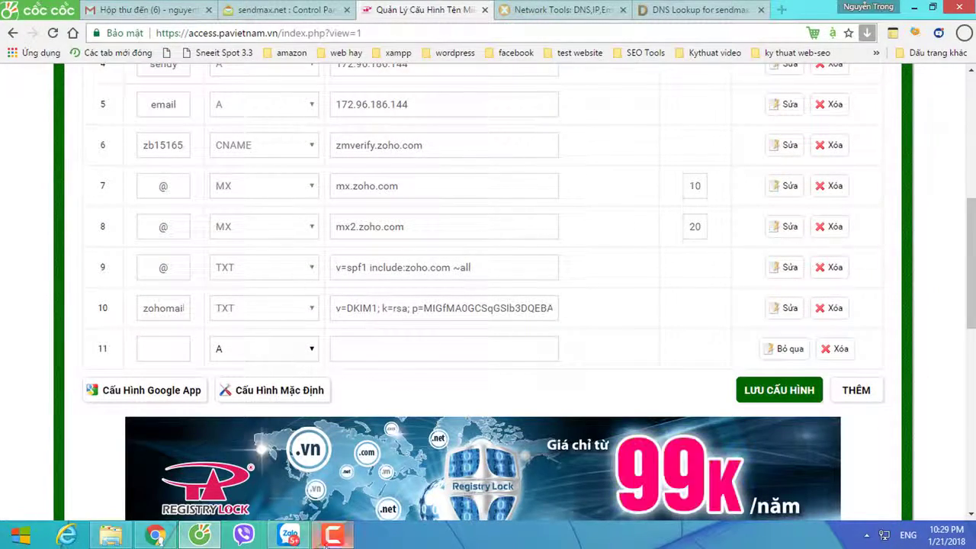
left_click(331, 534)
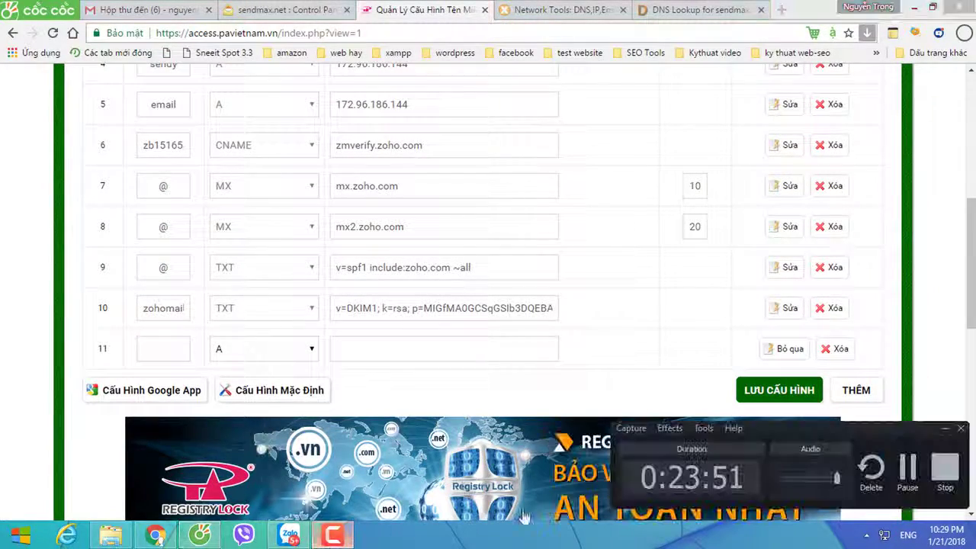
left_click(943, 429)
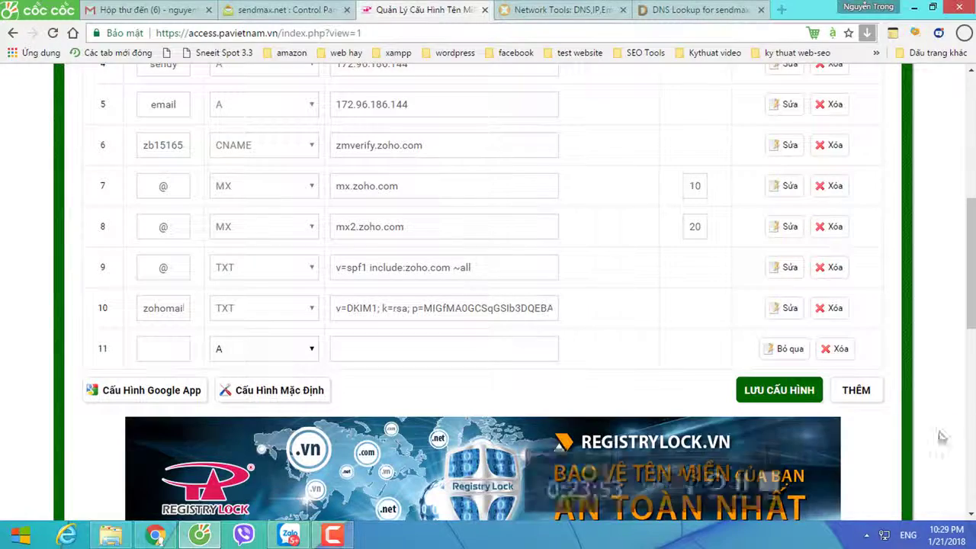
- Verify the zohomail DKIM selector, then go Back to Setup at Email Migration
left_click(286, 10)
left_click(437, 352)
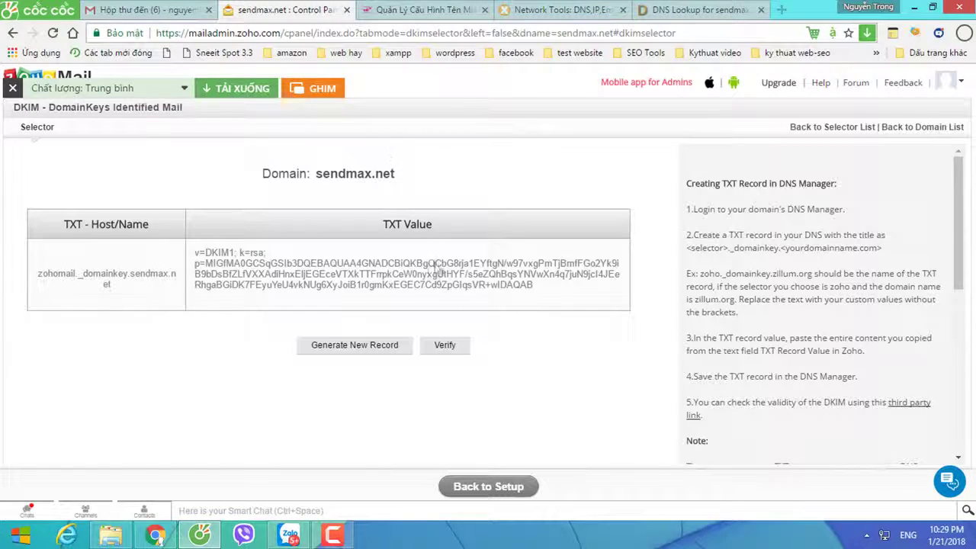
left_click(445, 349)
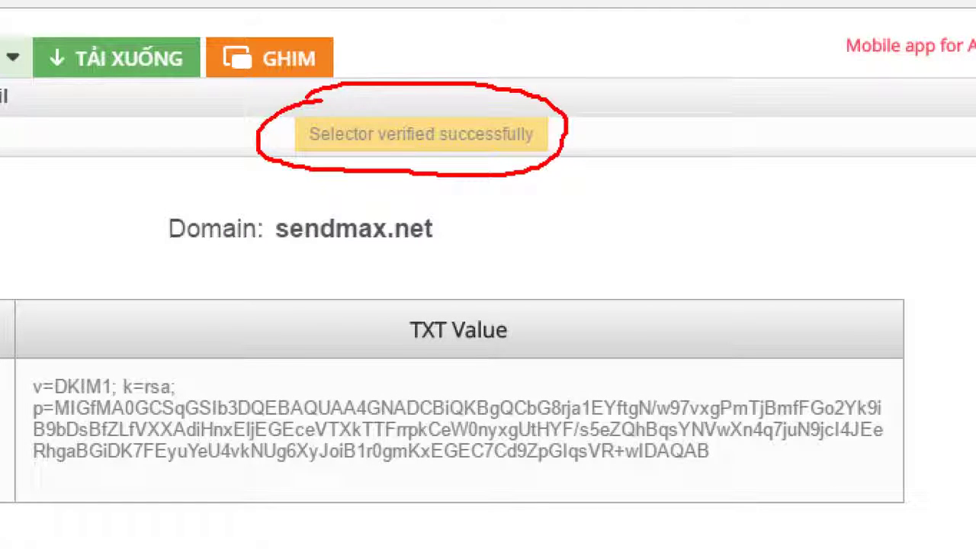
mouse_move(568, 301)
left_mouse_down()
mouse_move(507, 186)
mouse_move(537, 222)
left_mouse_up()
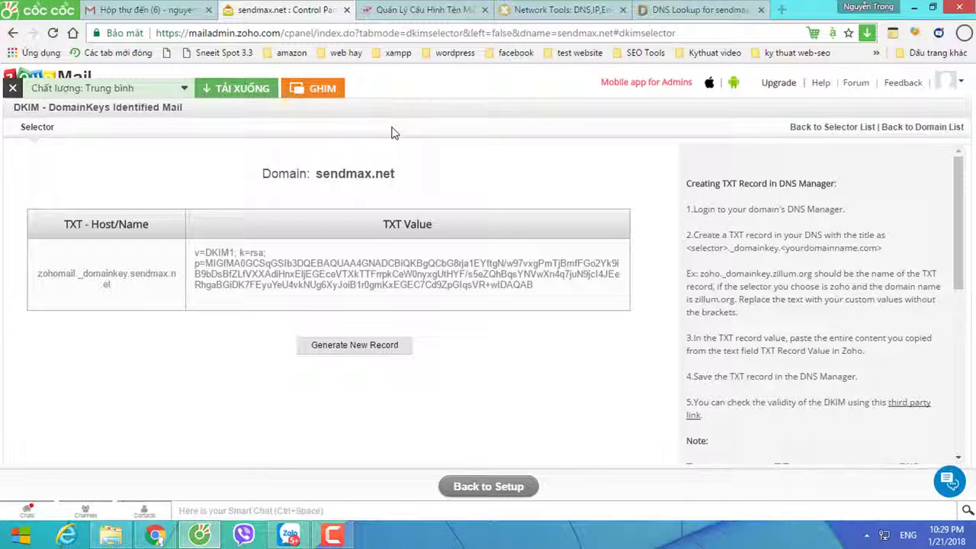
left_click(496, 492)
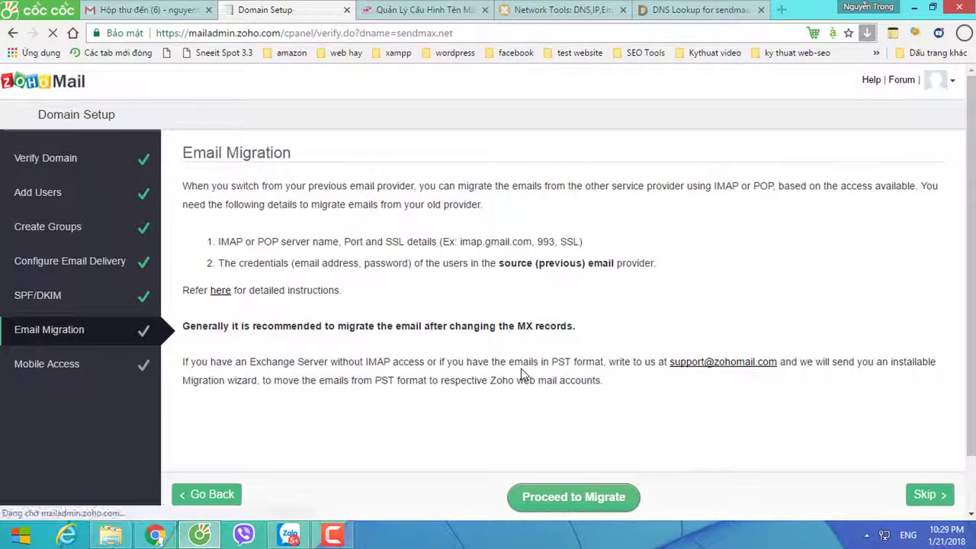
- Skip Email Migration after reviewing its server details and credentials requirements
left_click(140, 306)
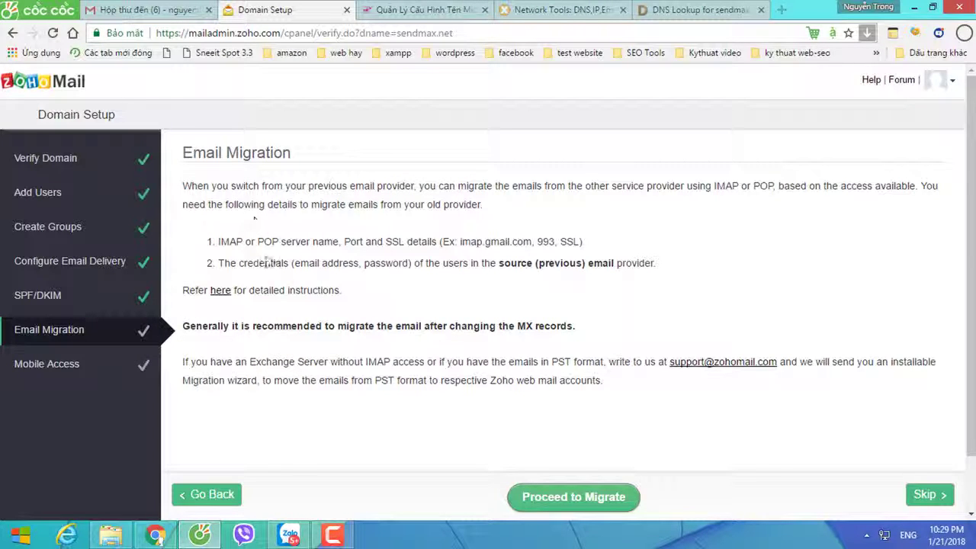
left_click_drag(257, 242, 482, 263)
left_click_drag(294, 291, 335, 290)
left_click(368, 303)
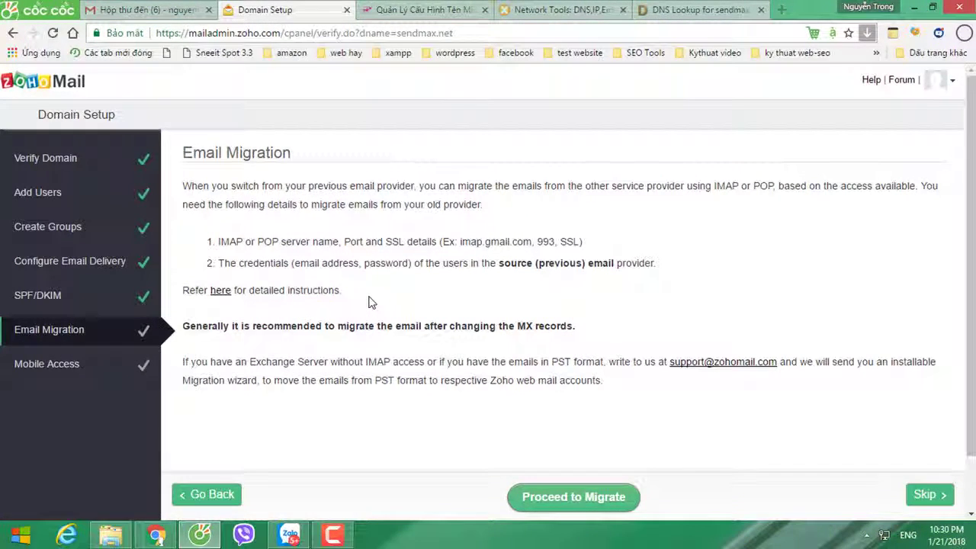
left_click(929, 497)
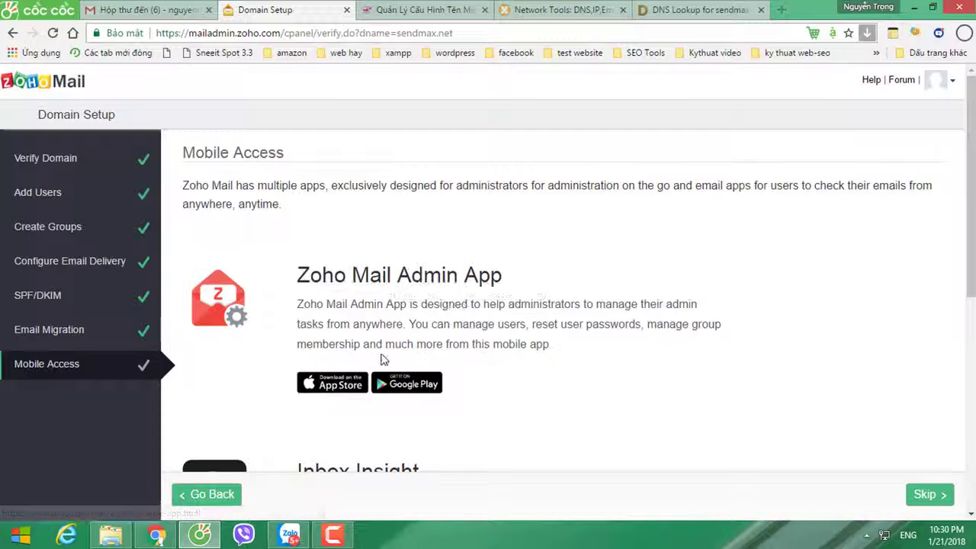
- Skip Mobile Access and go to Zoho Workplace
scroll(394, 385, "down", 3)
left_click(394, 384)
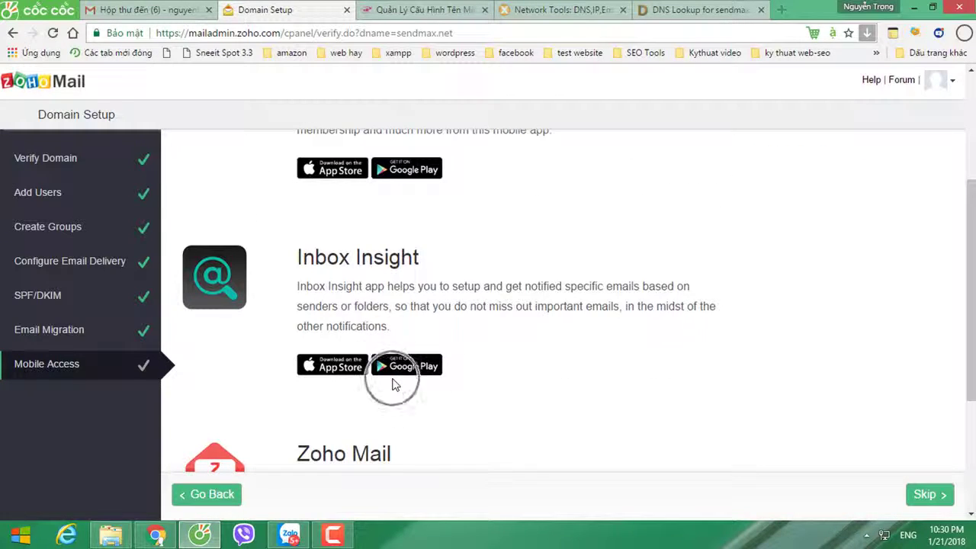
scroll(394, 385, "down", 3)
scroll(442, 408, "down", 1)
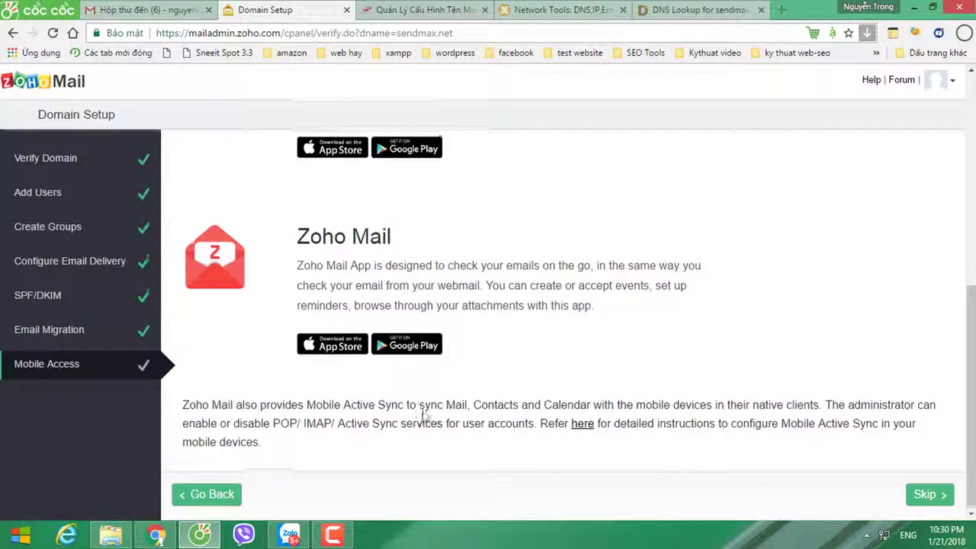
left_click(926, 495)
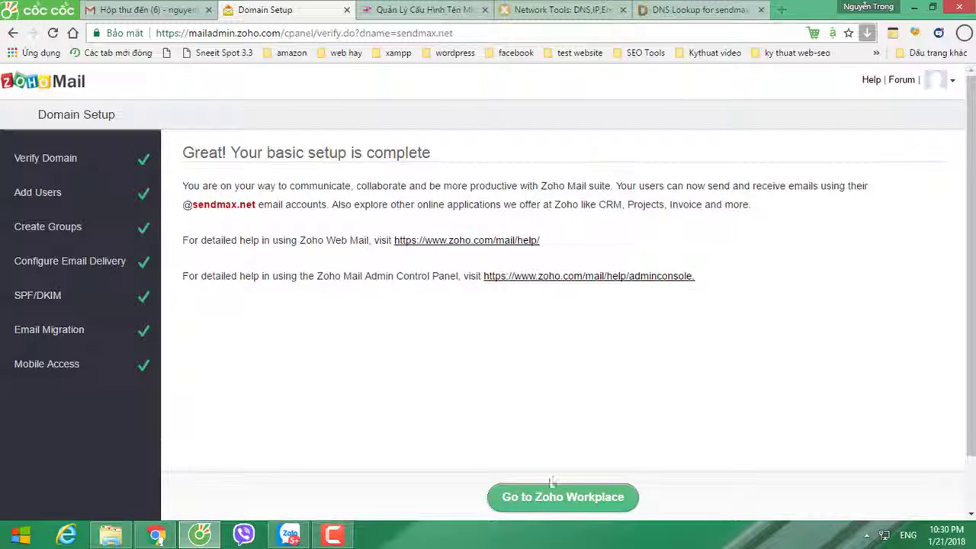
left_click(564, 500)
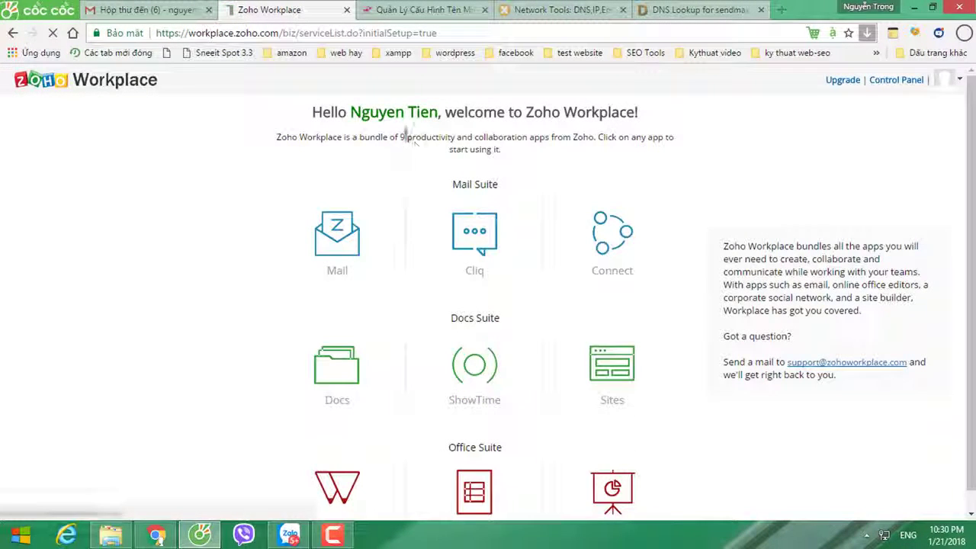
- Open the admin Control Panel and dismiss the Configure SPF popup with Don't Show Again
left_click(395, 135)
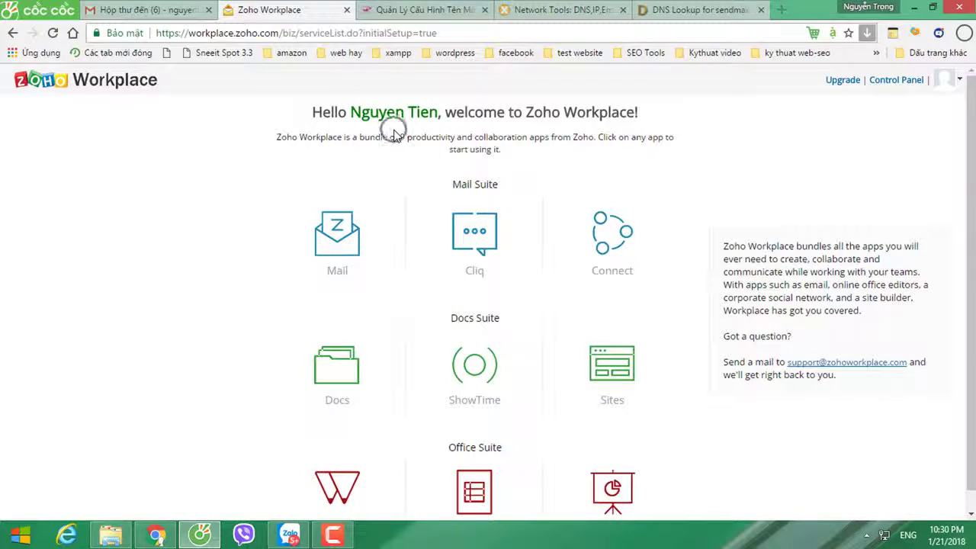
left_click(891, 85)
left_click(894, 85)
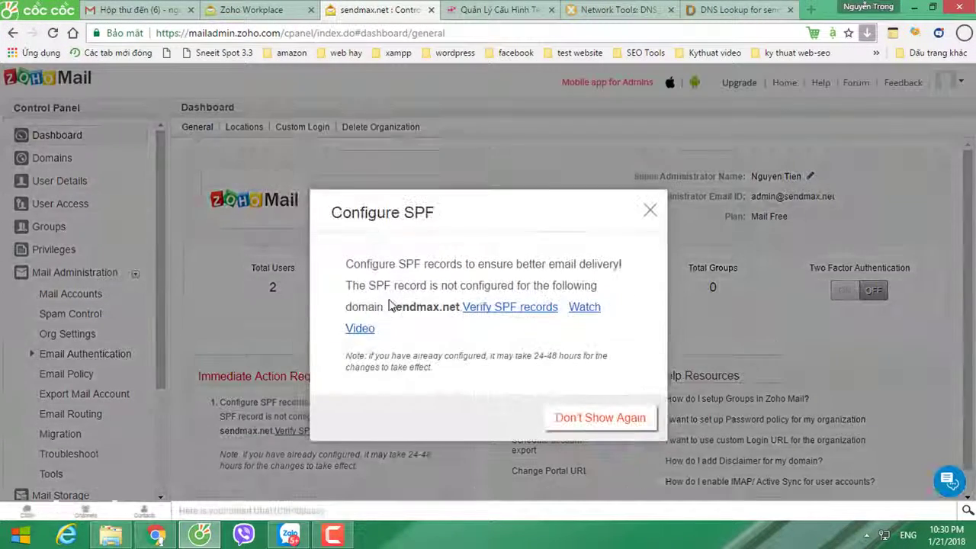
left_click_drag(389, 267, 505, 265)
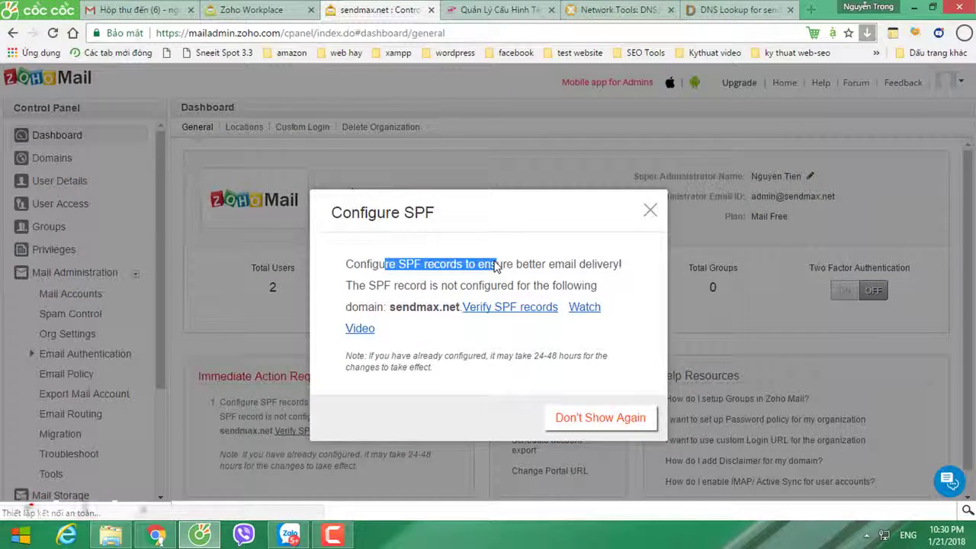
left_click_drag(359, 287, 450, 290)
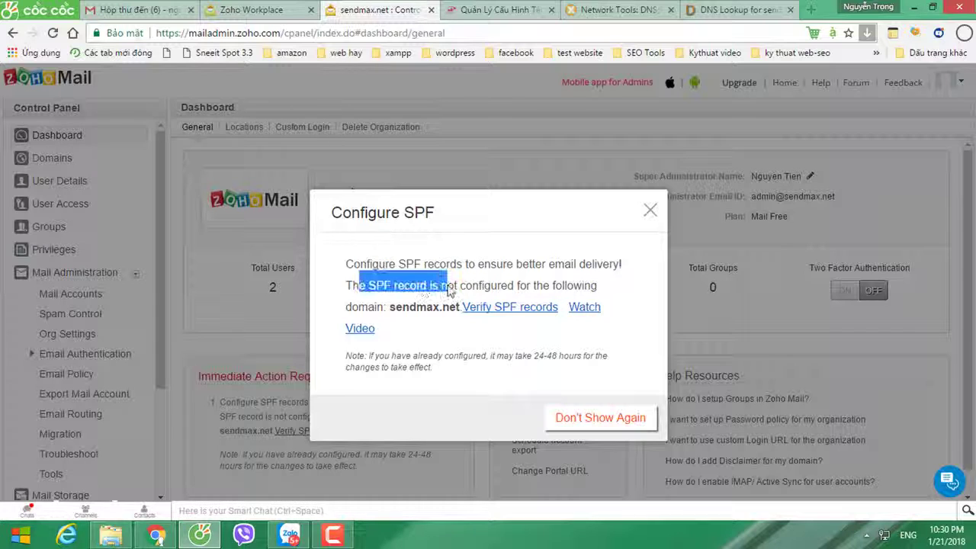
left_click(500, 290)
left_click(581, 420)
- Open Domains to view sendmax.net's MX, DKIM and SPF status checks
left_click(47, 161)
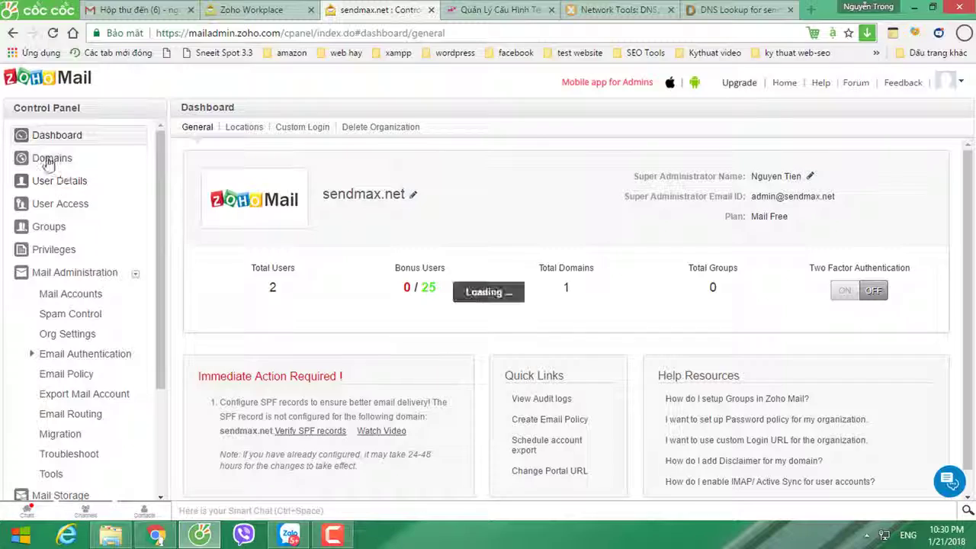
left_click(745, 200)
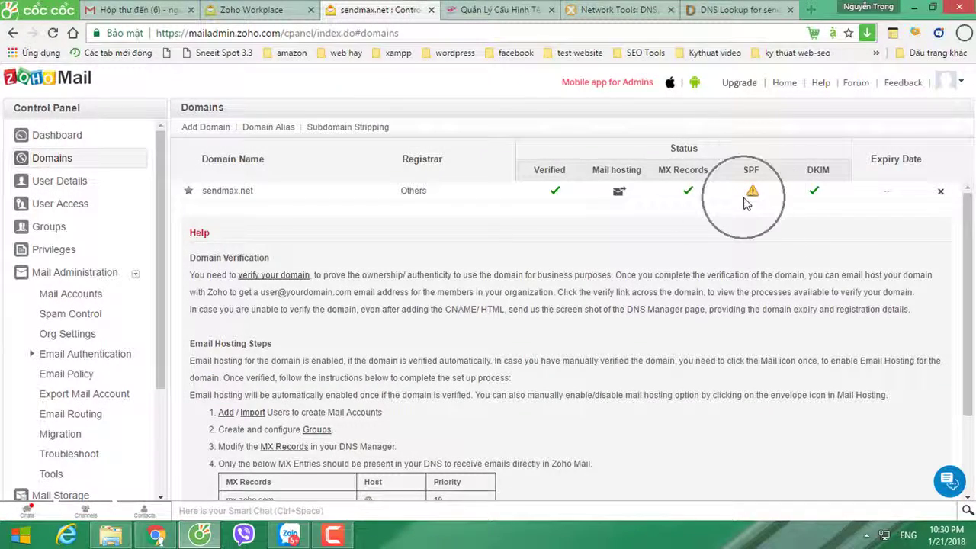
left_click(689, 197)
left_click(750, 200)
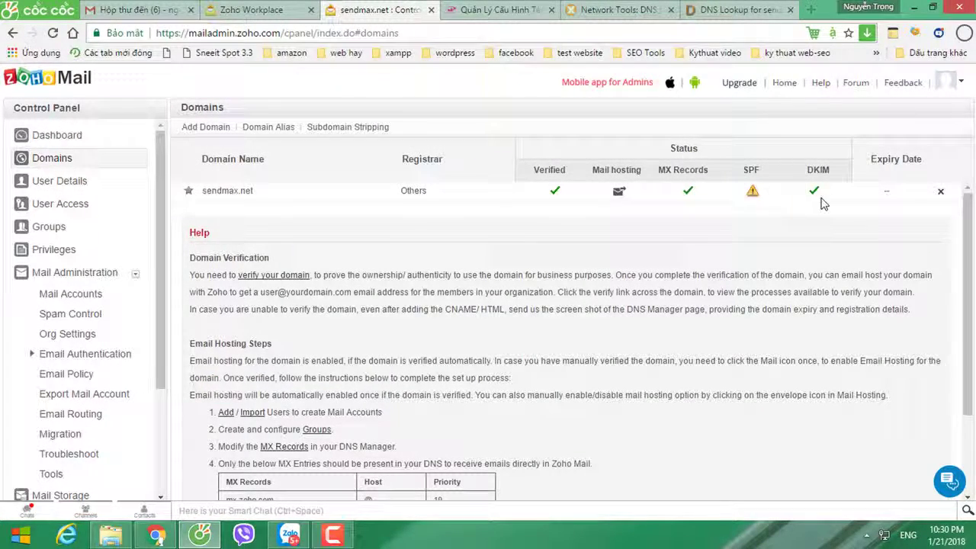
left_click(689, 195)
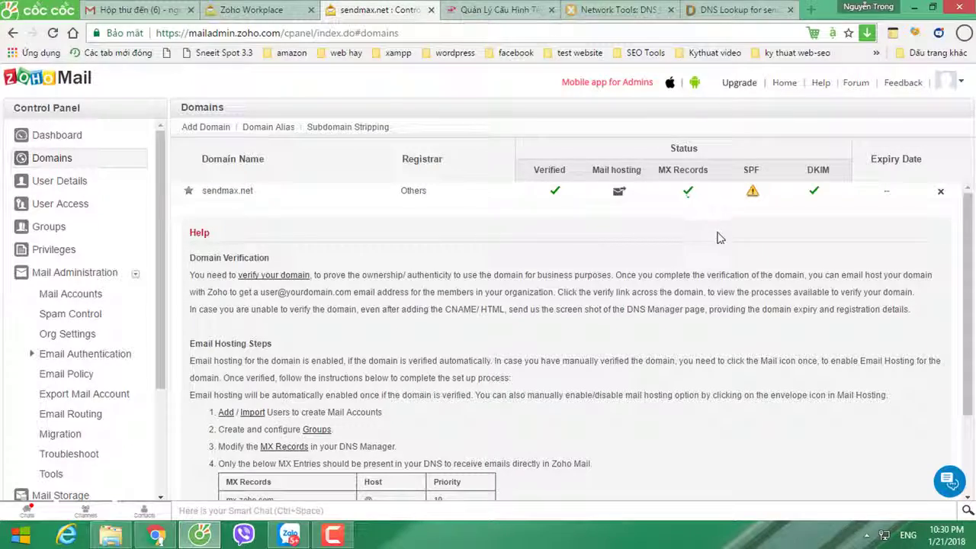
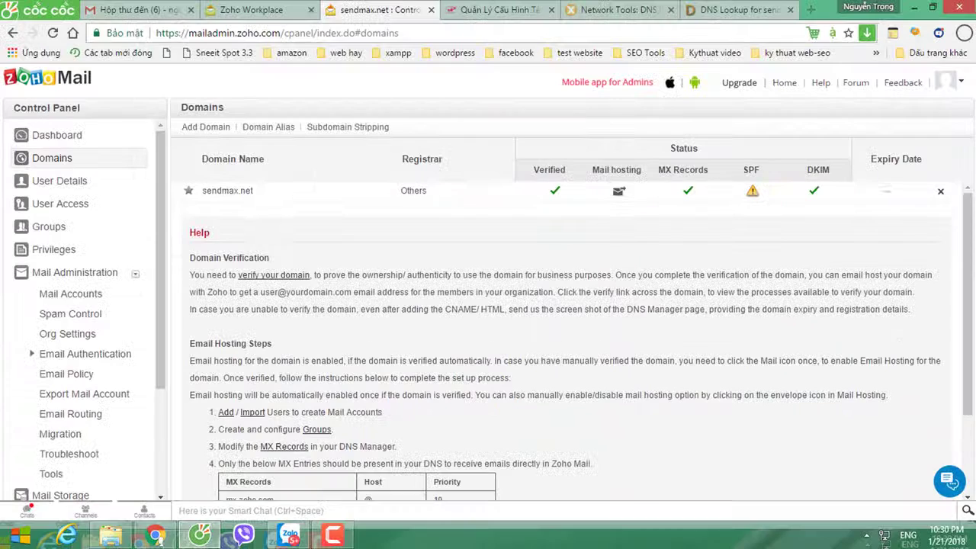
- Check under Email Authentication that DKIM is enabled for sendmax.net
left_click(108, 358)
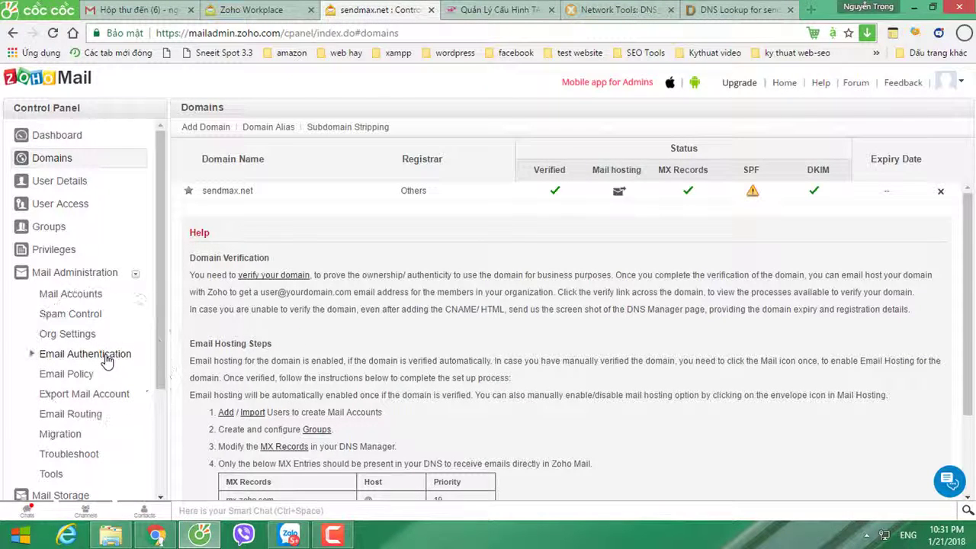
left_click(61, 359)
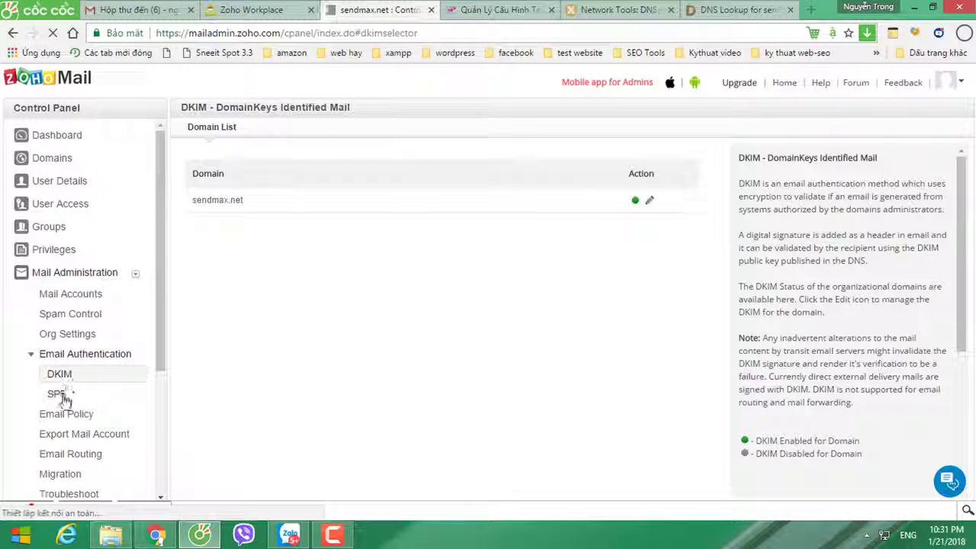
left_click(633, 219)
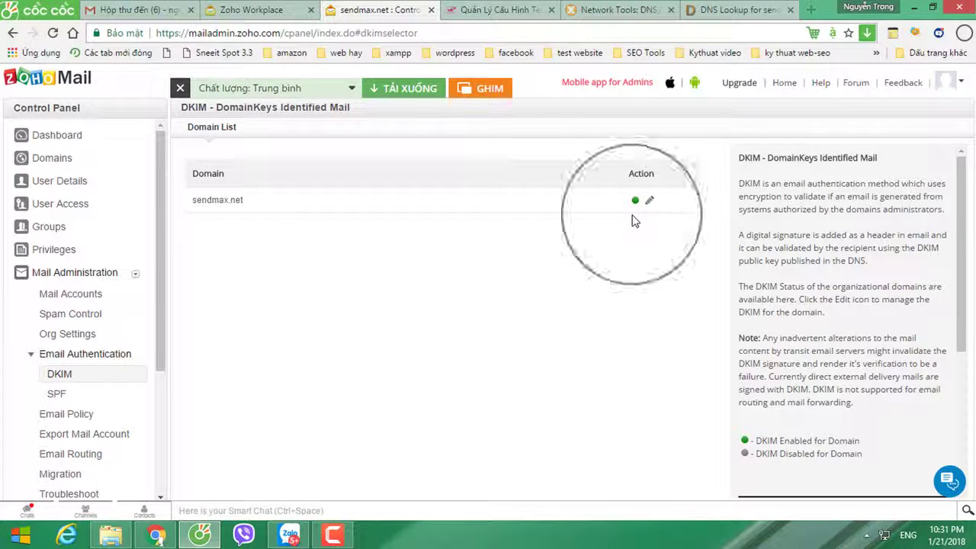
- Verify sendmax.net's SPF record on the SPF settings page
left_click(58, 396)
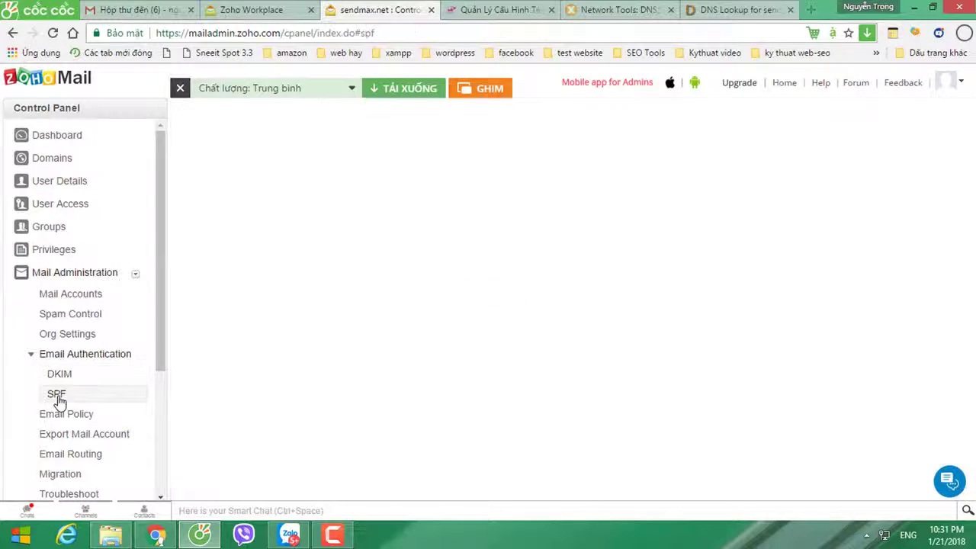
scroll(603, 267, "down", 1)
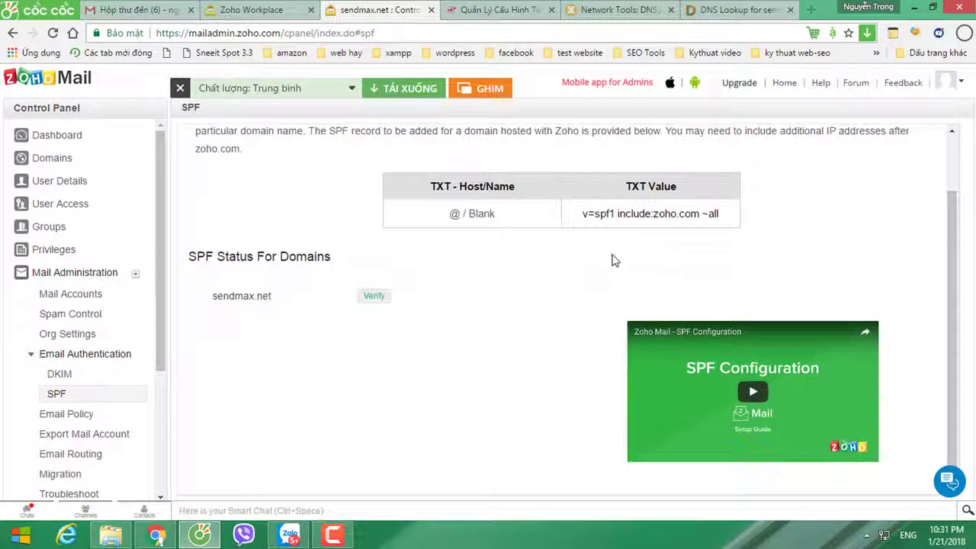
scroll(488, 335, "up", 1)
left_click(373, 374)
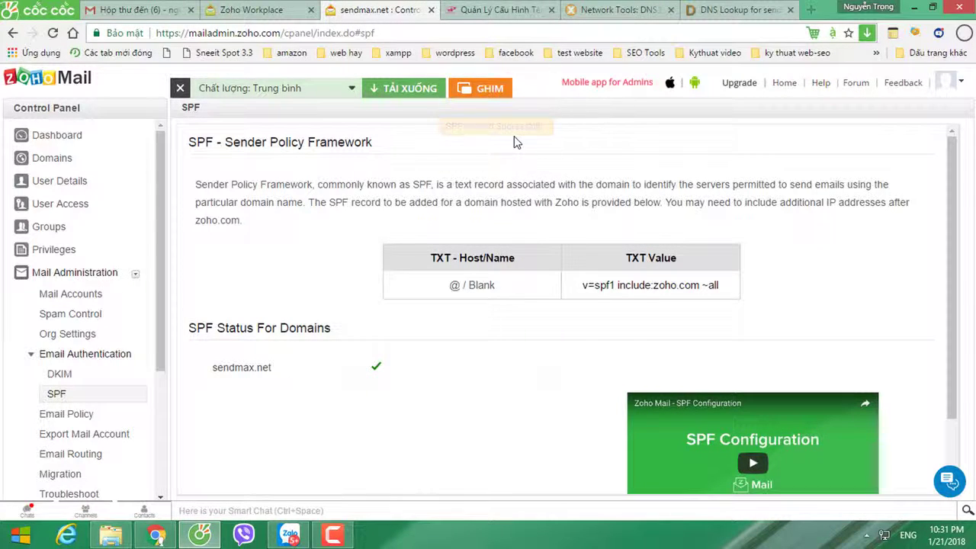
- Confirm on the Domains list that sendmax.net now shows SPF passing
left_click(51, 160)
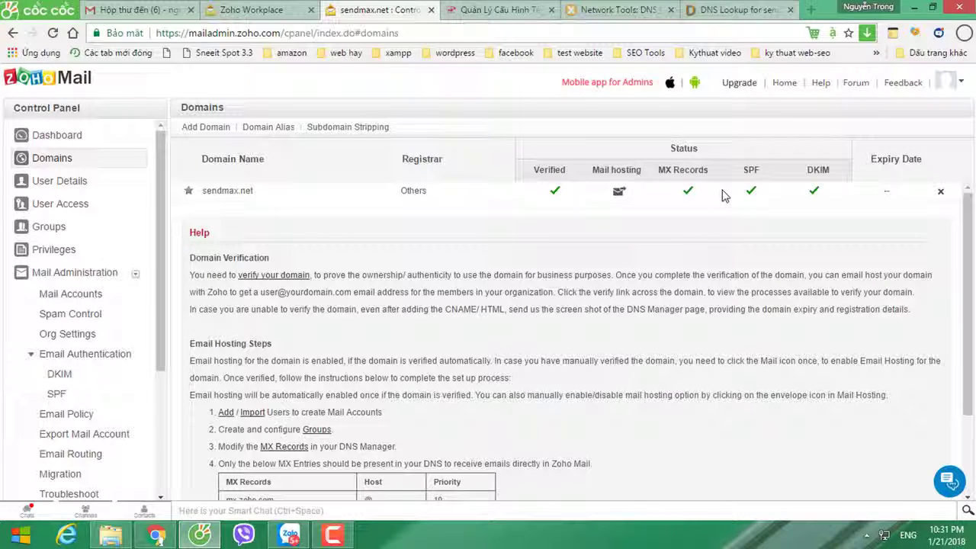
scroll(464, 389, "down", 1)
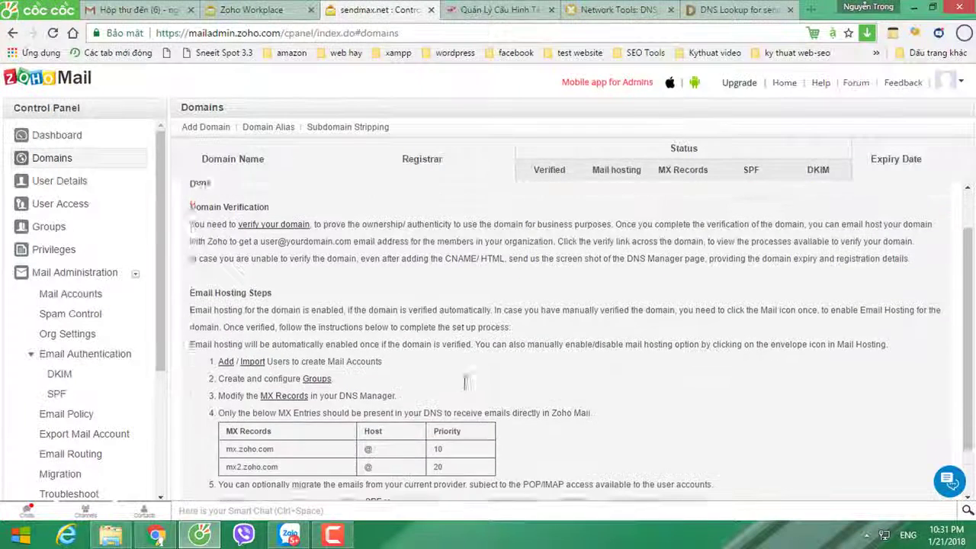
left_click(332, 534)
- Search Google in a new tab for 'dmarc record zoho mail' using the 'dma' suggestion
left_click(905, 474)
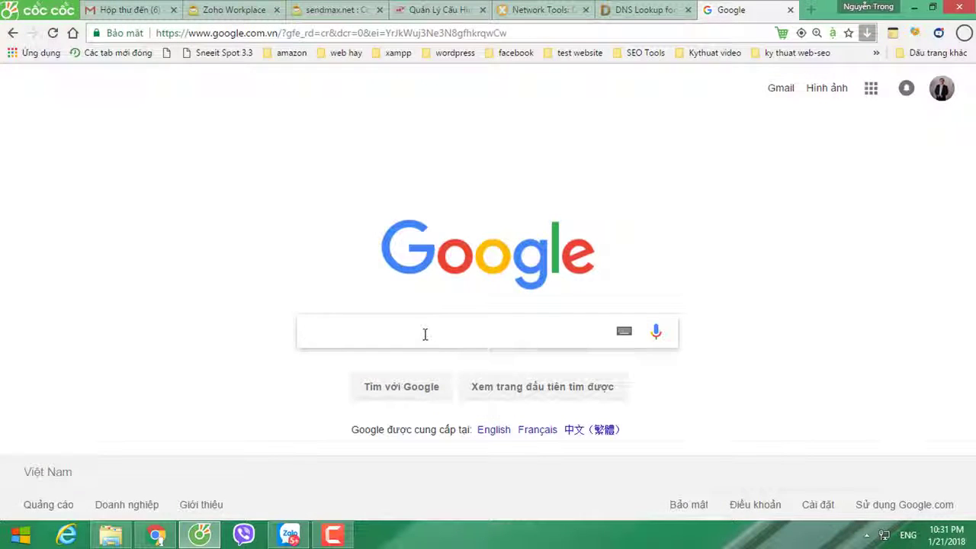
type("dma")
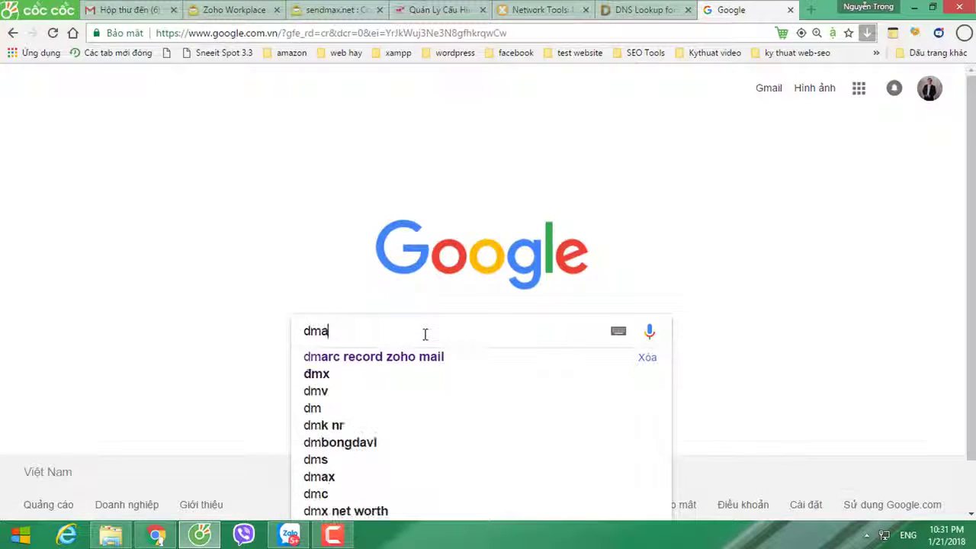
key("Down")
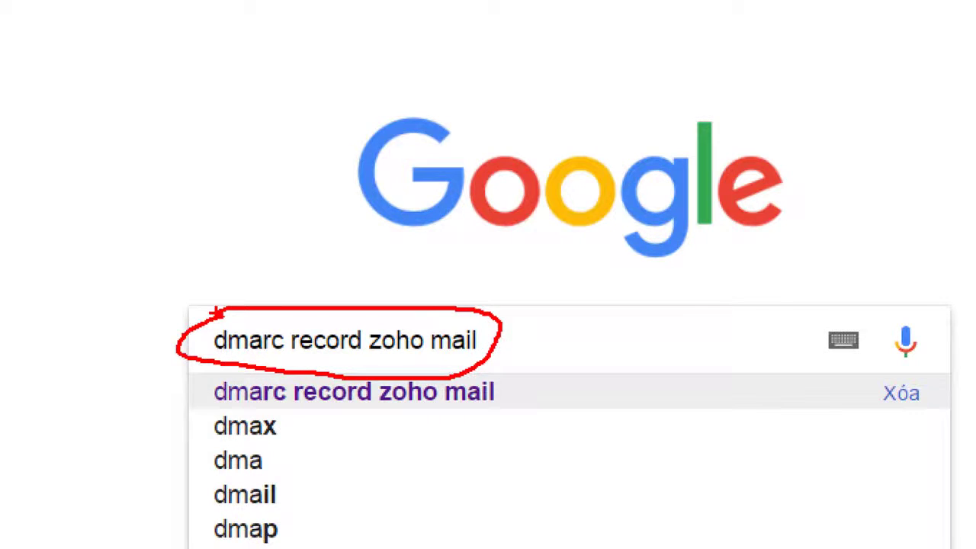
key("Return")
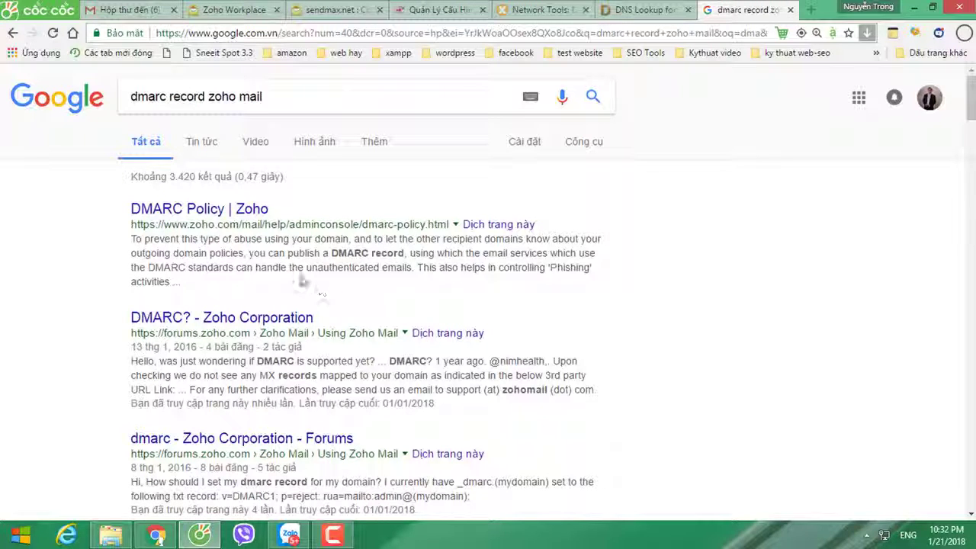
- Open the 'DMARC Policy | Zoho' result in its own tab and scroll to Publishing DMARC Policy
middle_click(225, 210)
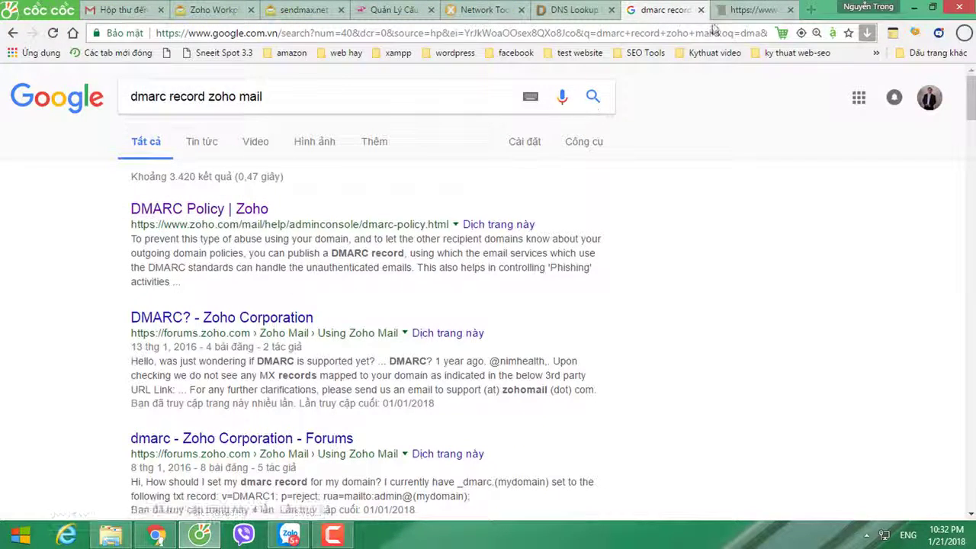
left_click(744, 9)
scroll(484, 431, "down", 8)
scroll(481, 365, "down", 3)
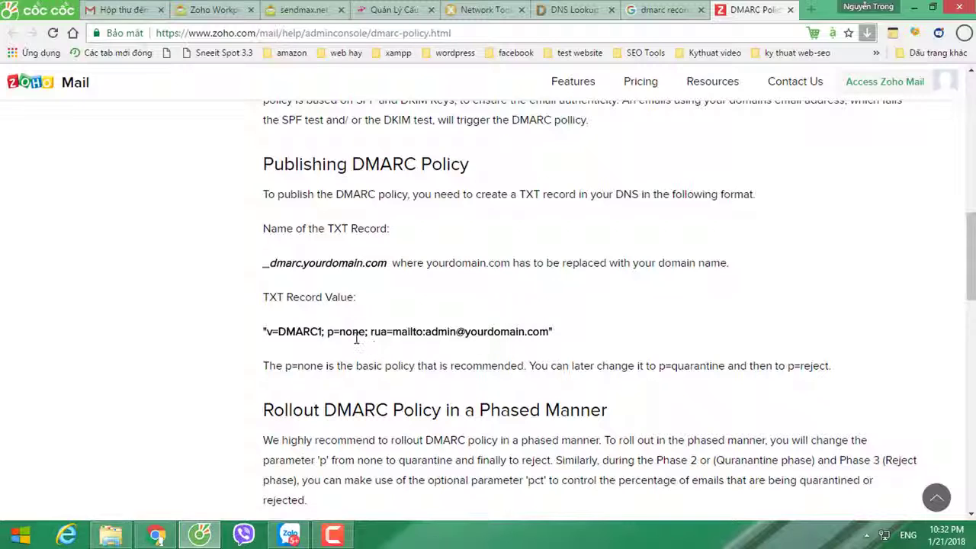
- Select the _dmarc.yourdomain.com record name and the quoted DMARC TXT value
left_click_drag(320, 228, 378, 231)
left_click(329, 230)
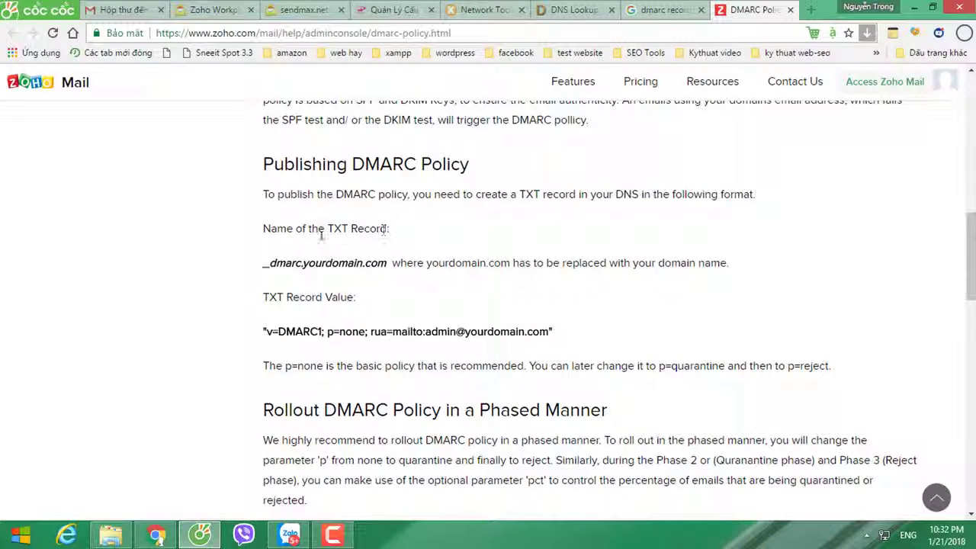
left_click_drag(263, 262, 386, 257)
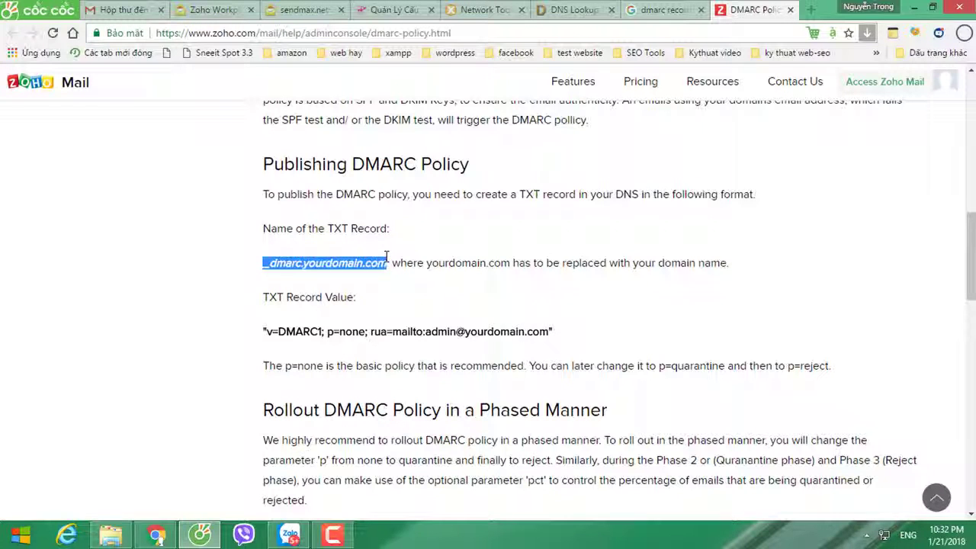
left_click_drag(263, 296, 316, 298)
left_click_drag(263, 331, 546, 342)
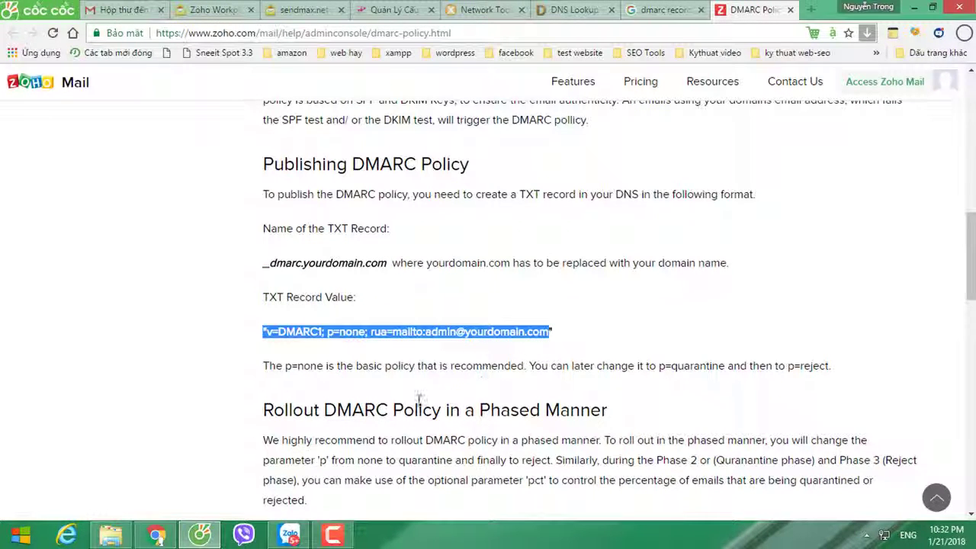
left_click(392, 263)
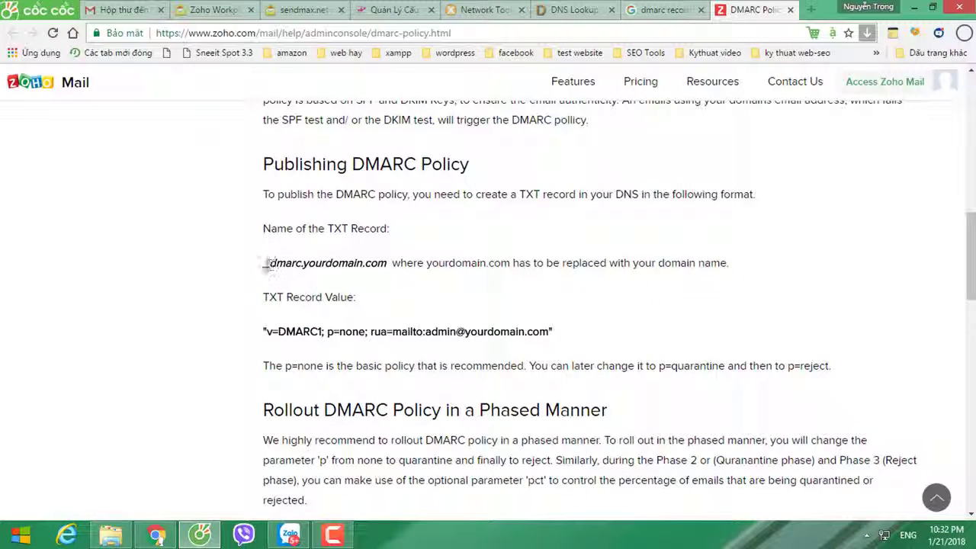
left_click_drag(303, 263, 303, 264)
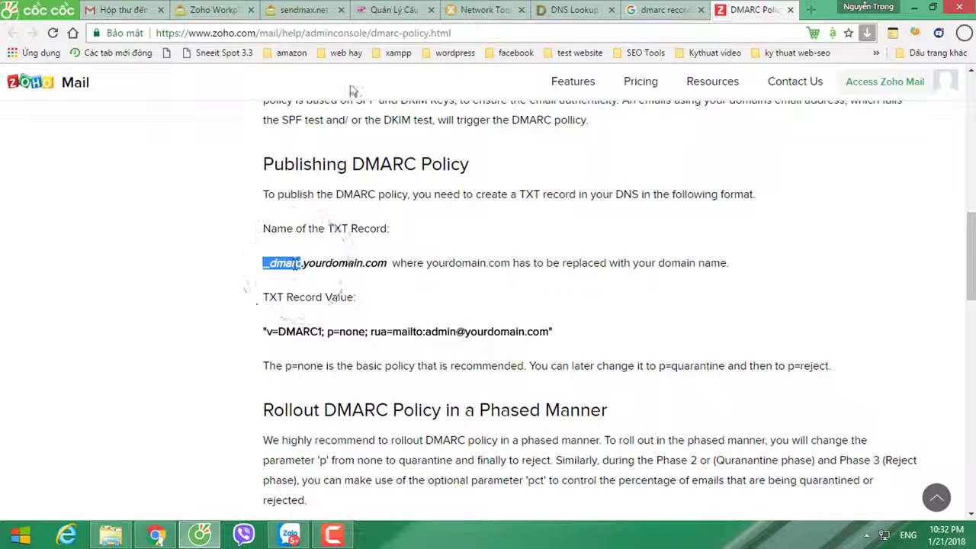
left_click(304, 10)
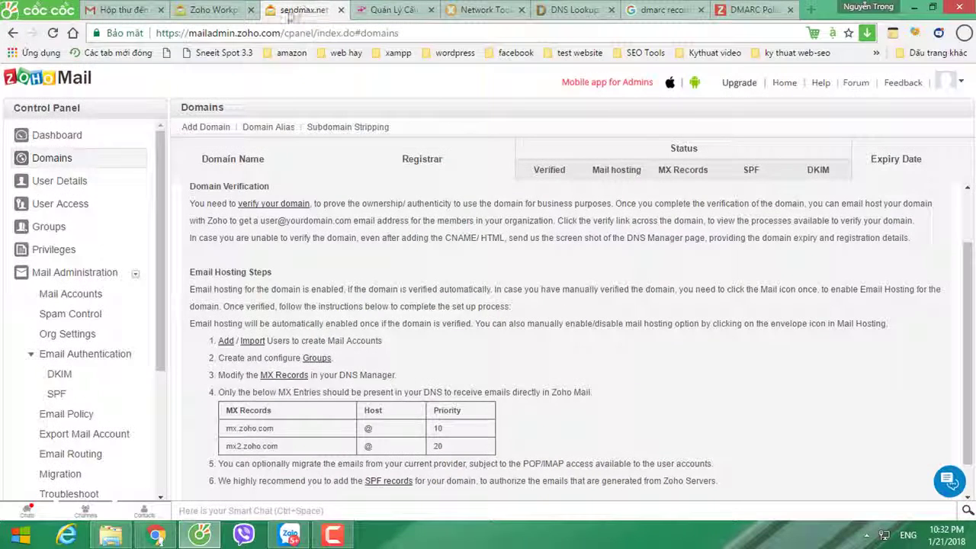
- Make DNS row 11 a TXT record with host _dmarc
left_click(390, 9)
left_click(247, 349)
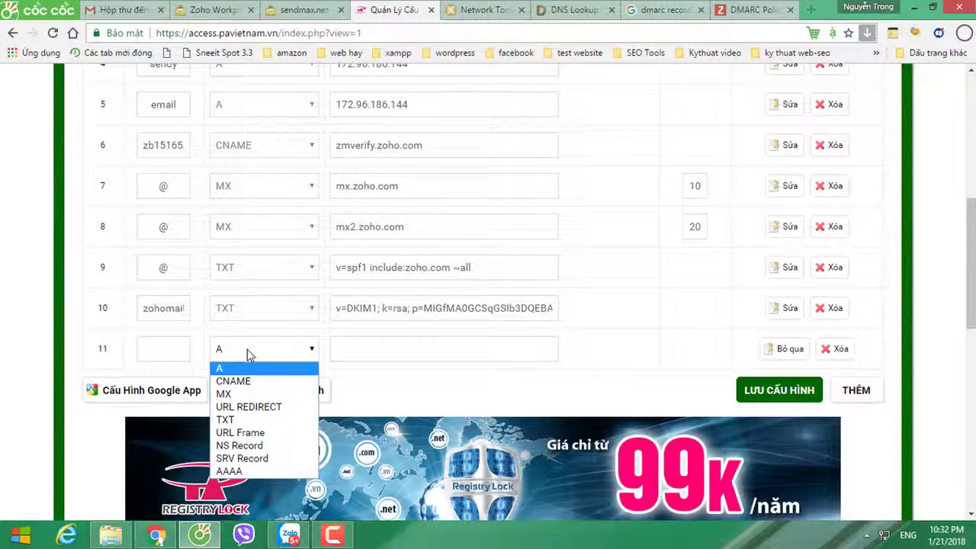
left_click(229, 421)
left_click(166, 349)
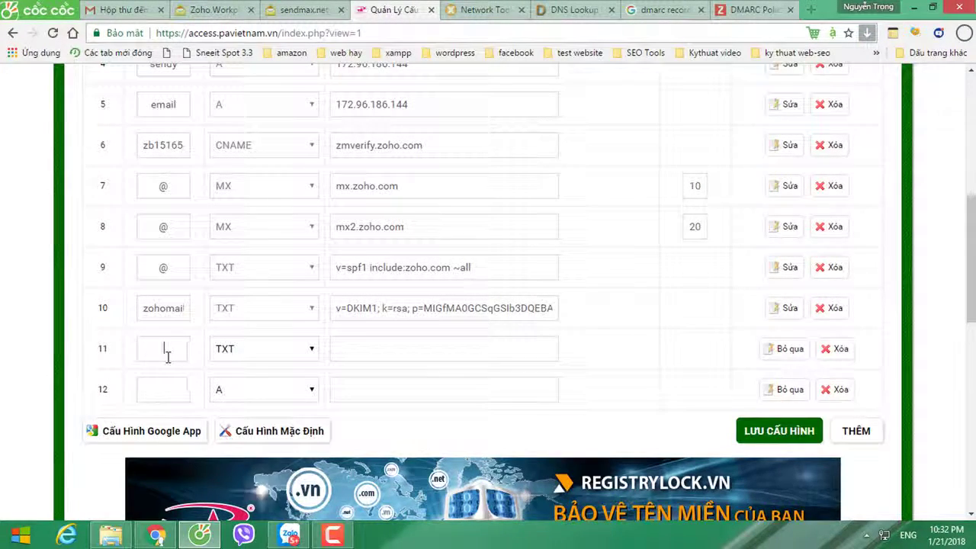
type("_dmarc")
left_click(351, 354)
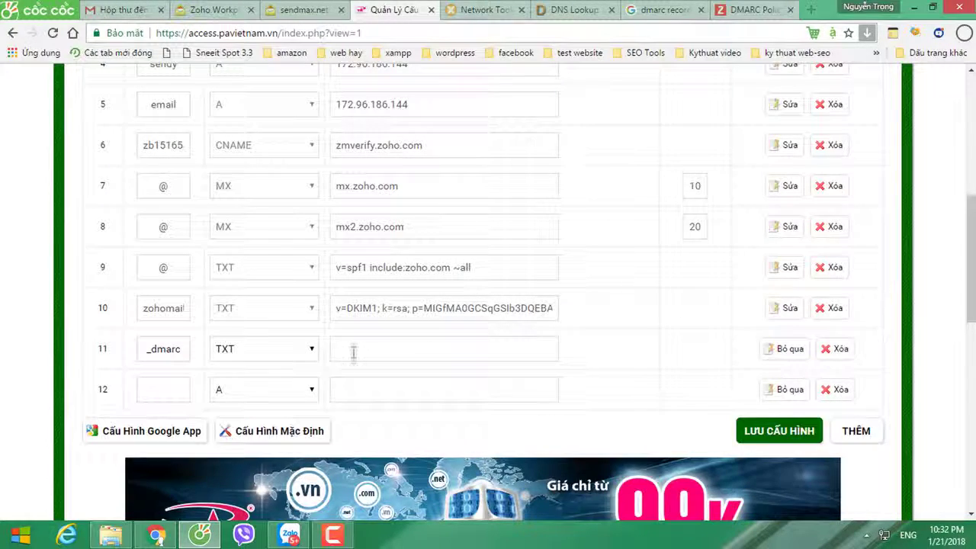
- Copy the DMARC value from the help page into row 11's value and save
left_click(738, 9)
left_click_drag(269, 331, 548, 331)
key("ctrl+c")
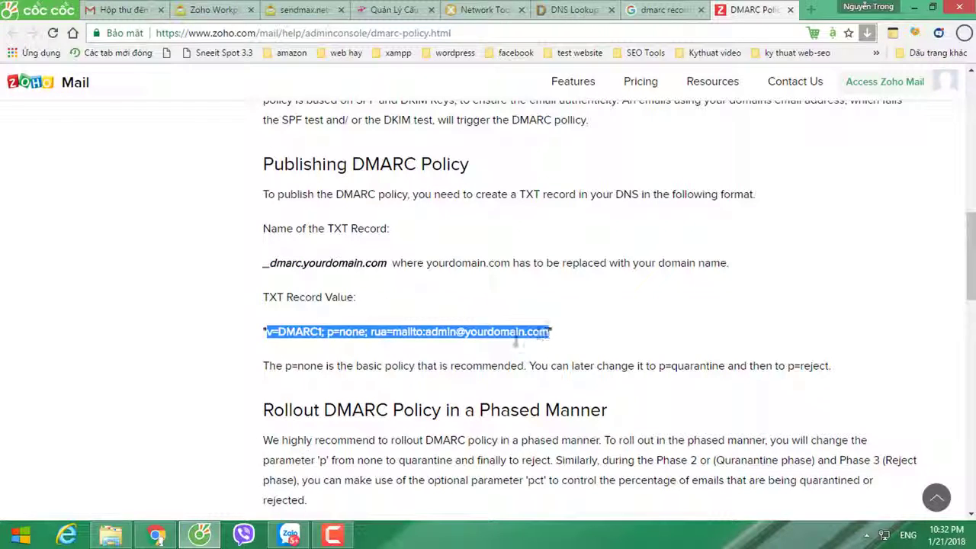
left_click(393, 9)
key("ctrl+v")
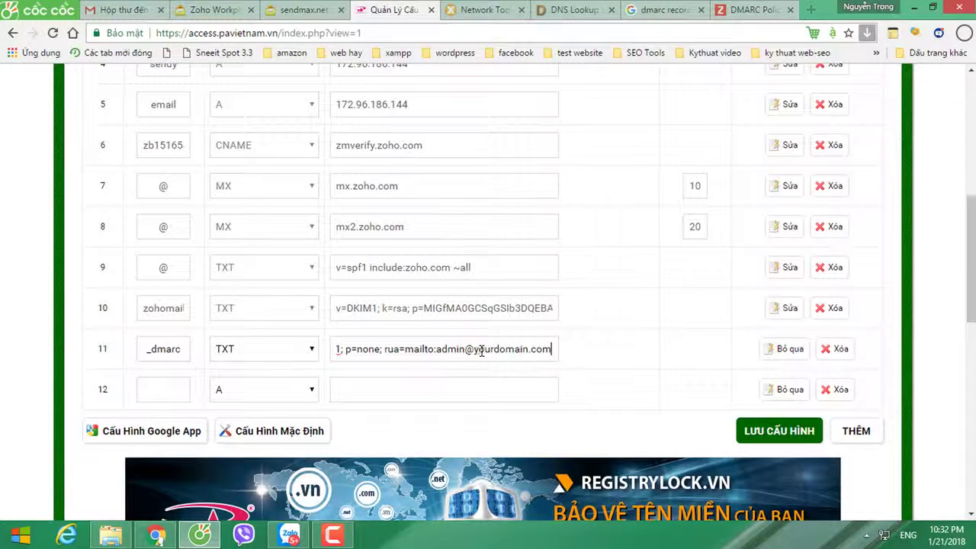
key("Return")
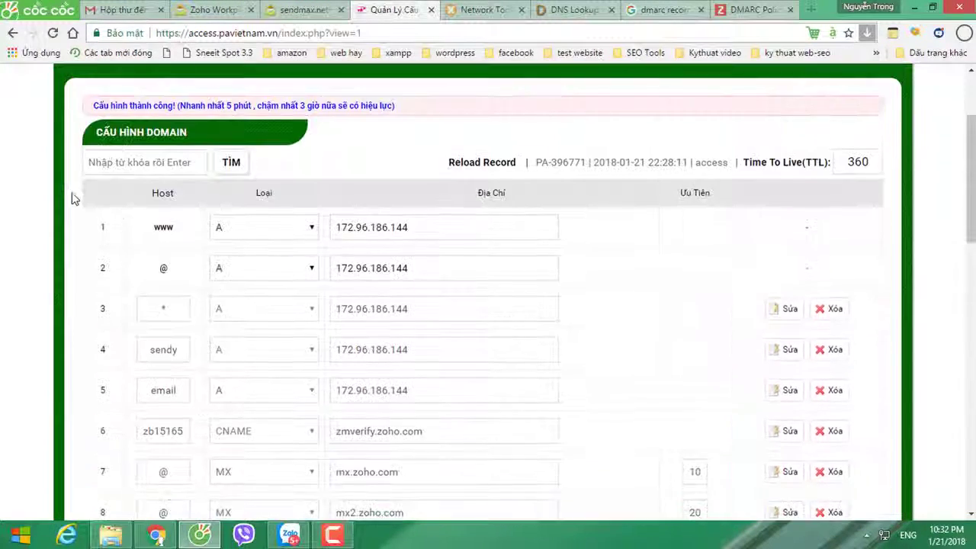
- Replace yourdomain.com in row 11's DMARC value with sendmax.net
left_click_drag(156, 130, 219, 132)
key("ctrl+c")
scroll(450, 359, "down", 6)
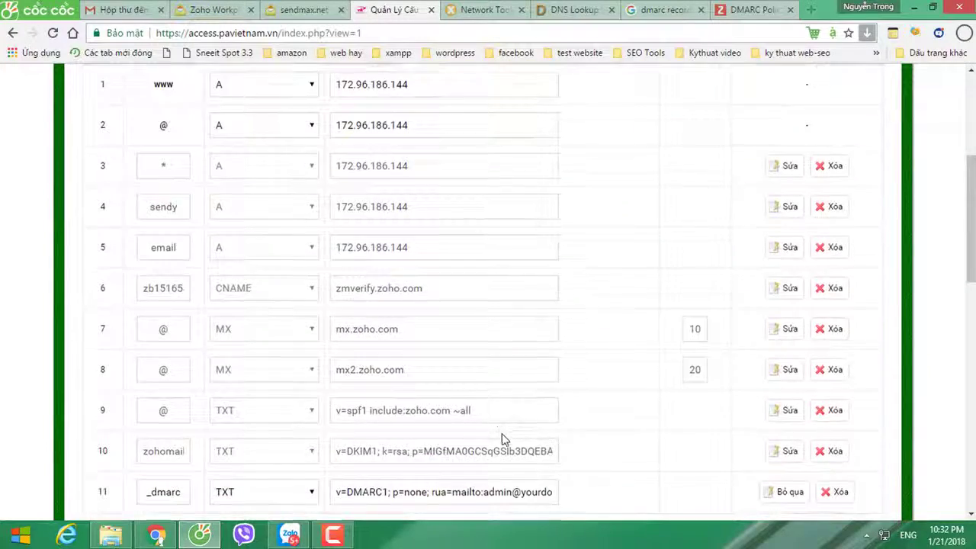
left_click_drag(519, 277, 608, 279)
key("ctrl+v")
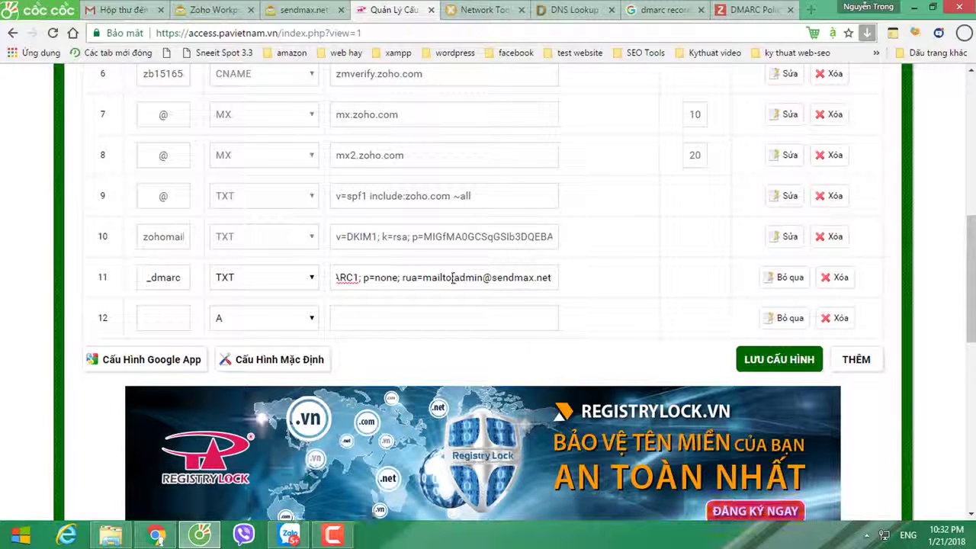
left_click_drag(458, 277, 494, 278)
left_click(505, 279)
double_click(505, 278)
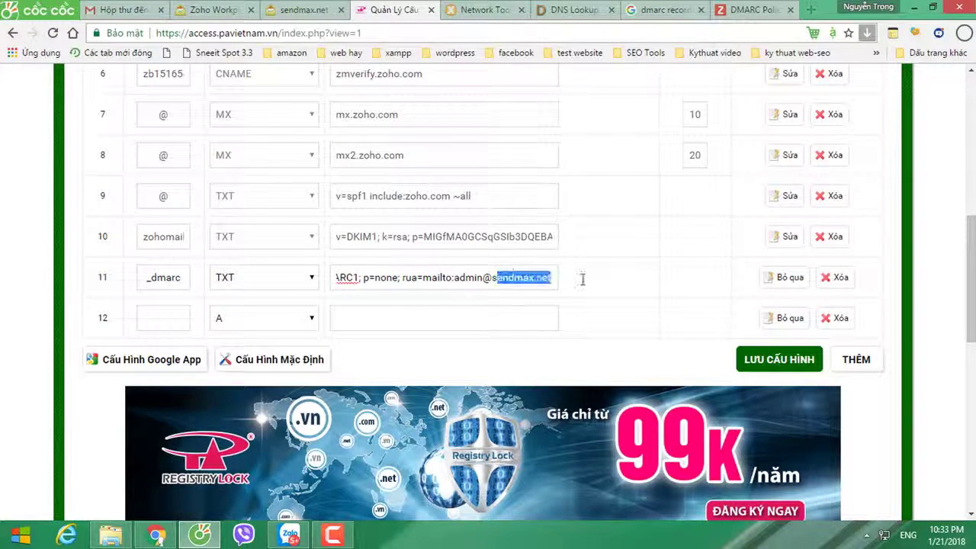
left_click_drag(380, 277, 296, 283)
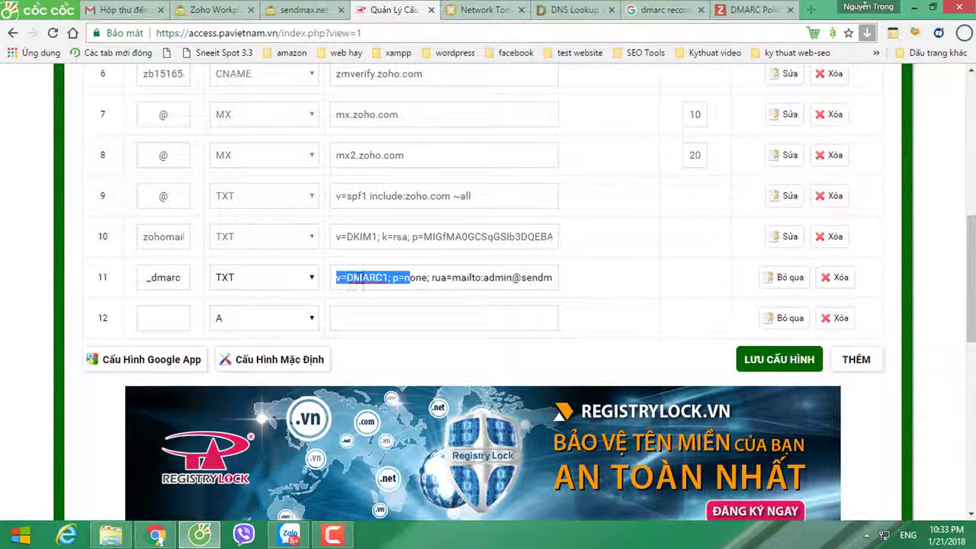
left_click(391, 278)
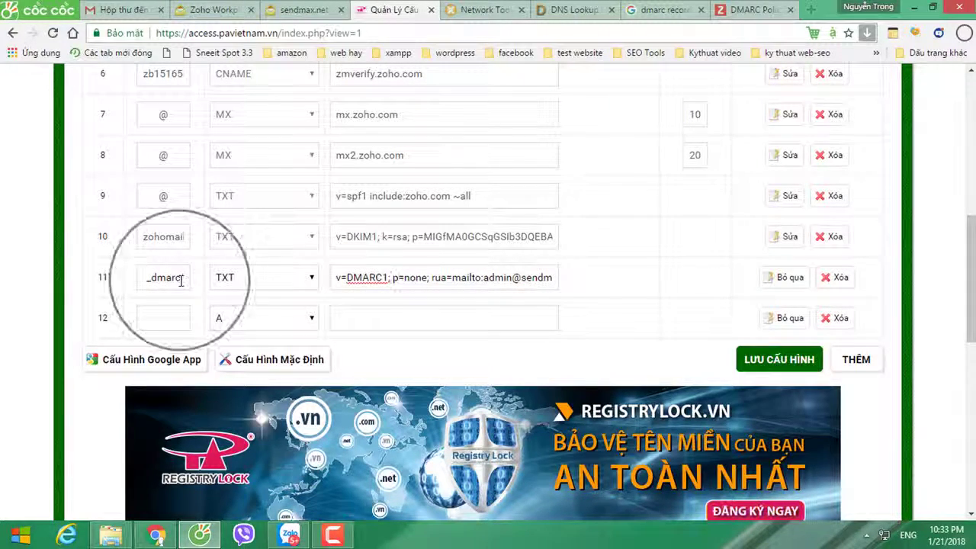
- Save the DNS configuration with LƯU CẤU HÌNH, confirm with OK, and check the saved value
left_click(776, 363)
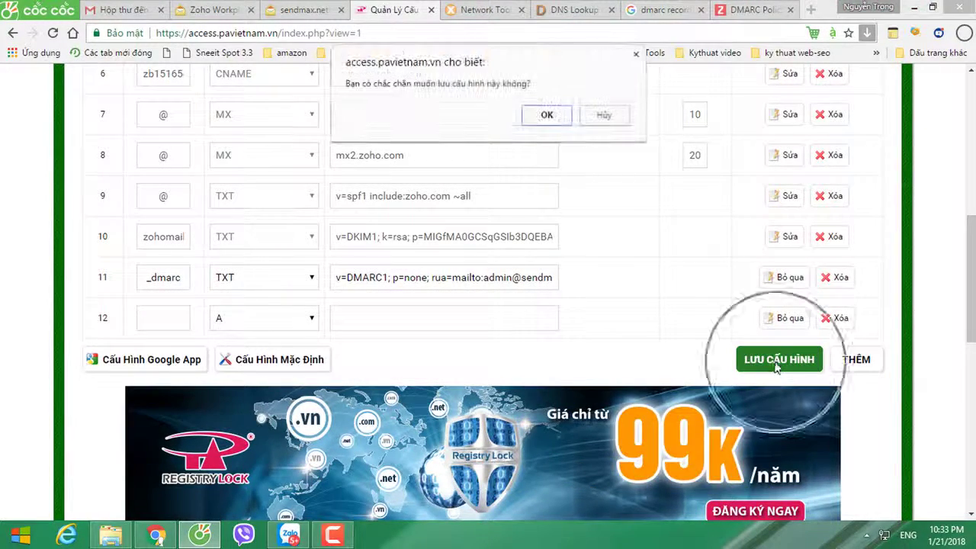
left_click(545, 118)
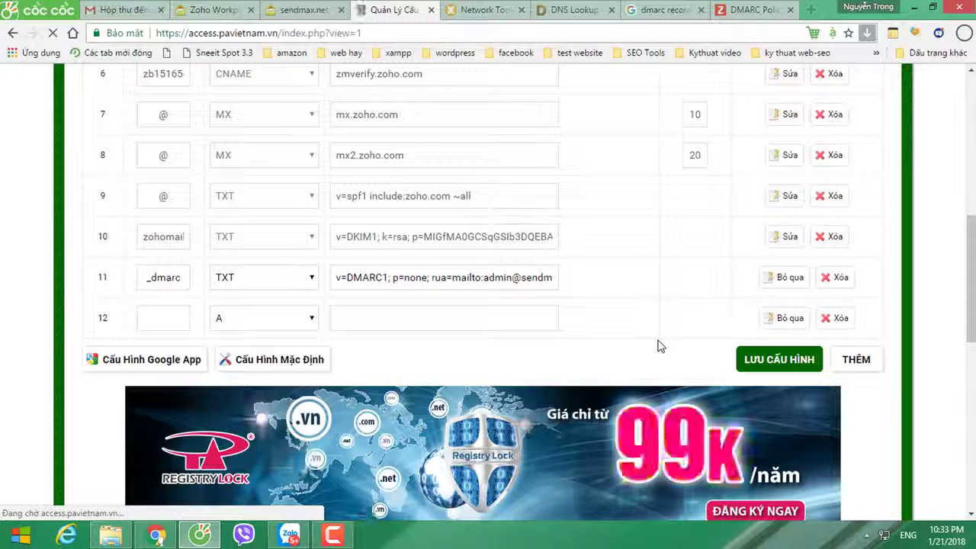
left_click(424, 283)
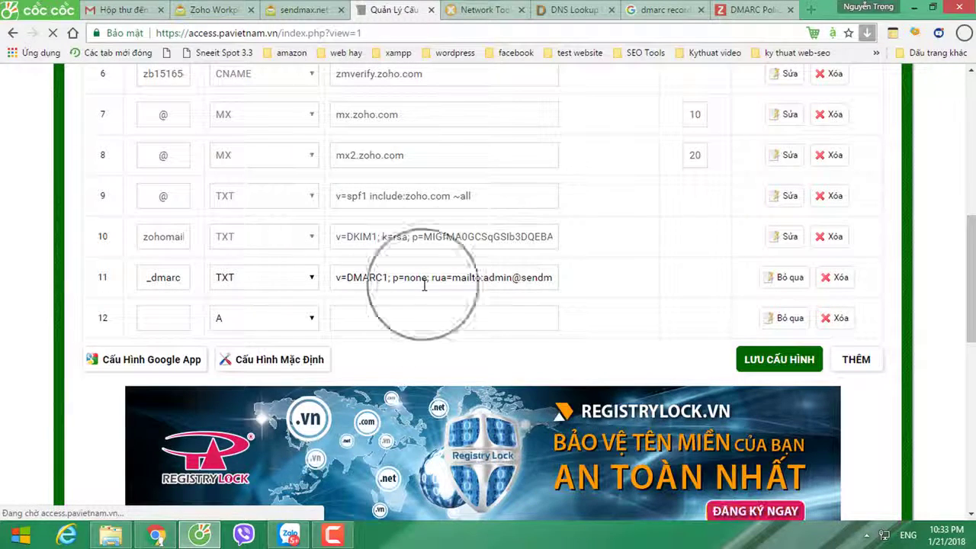
left_click(455, 284)
- Review the help page's advice to move the DMARC policy from p=none to quarantine, then reject
left_click(744, 10)
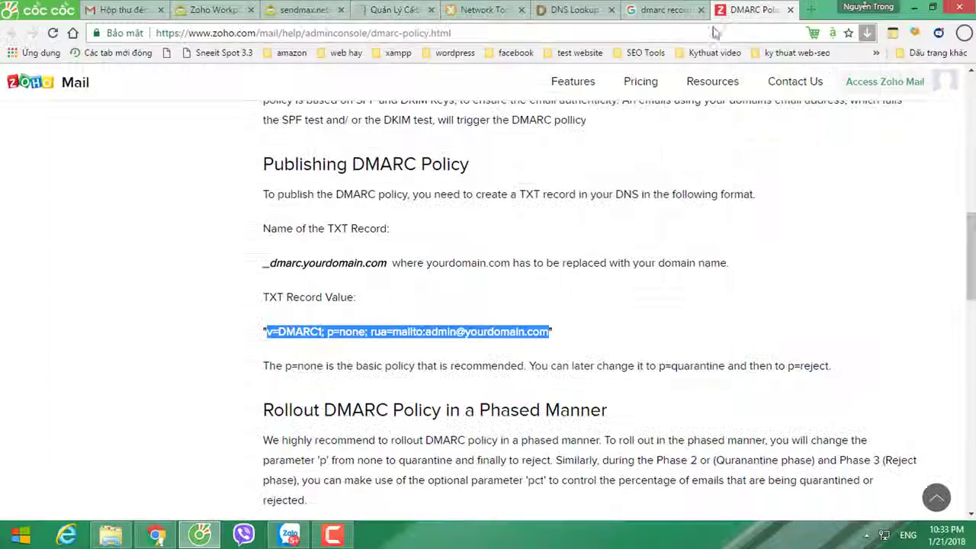
left_click(298, 332)
left_click_drag(299, 332, 501, 333)
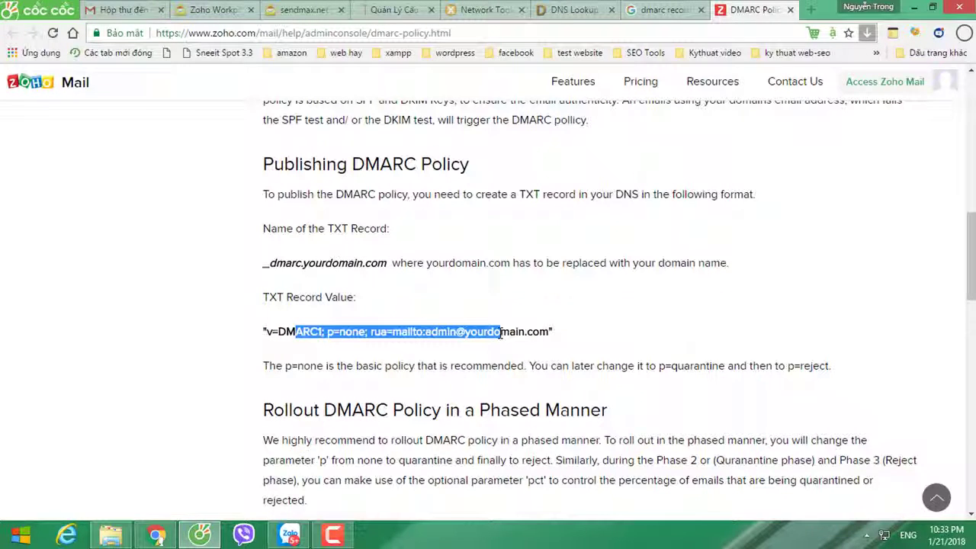
left_click(311, 364)
left_click_drag(287, 367, 317, 366)
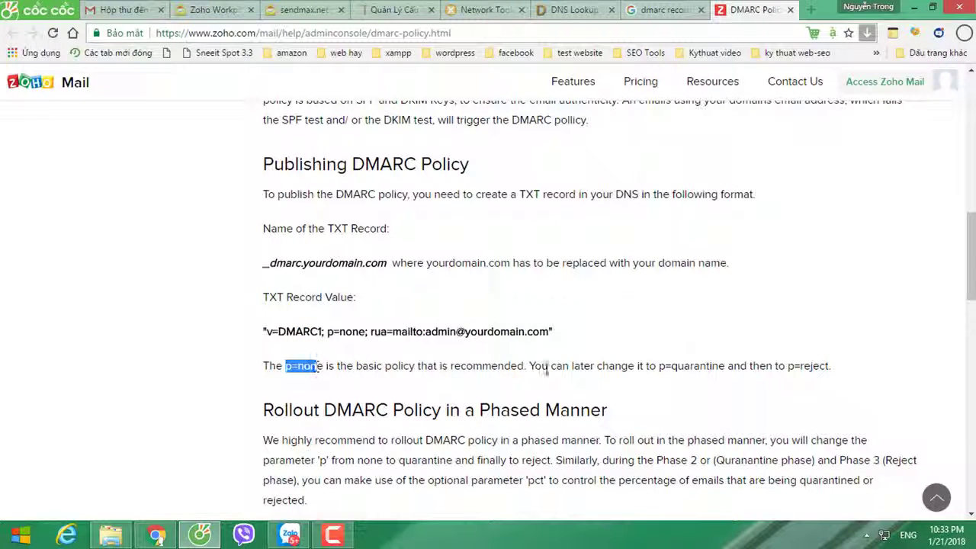
left_click_drag(582, 367, 795, 367)
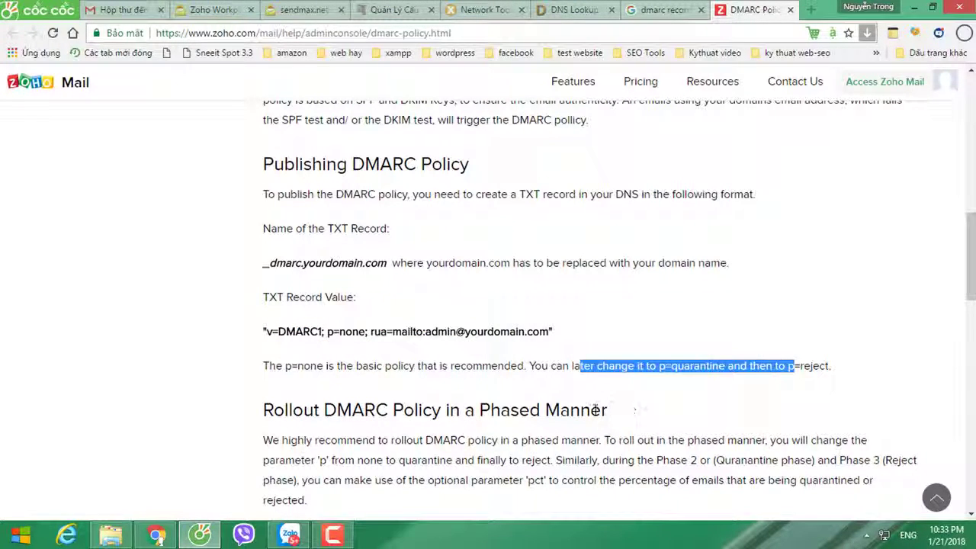
scroll(596, 411, "down", 2)
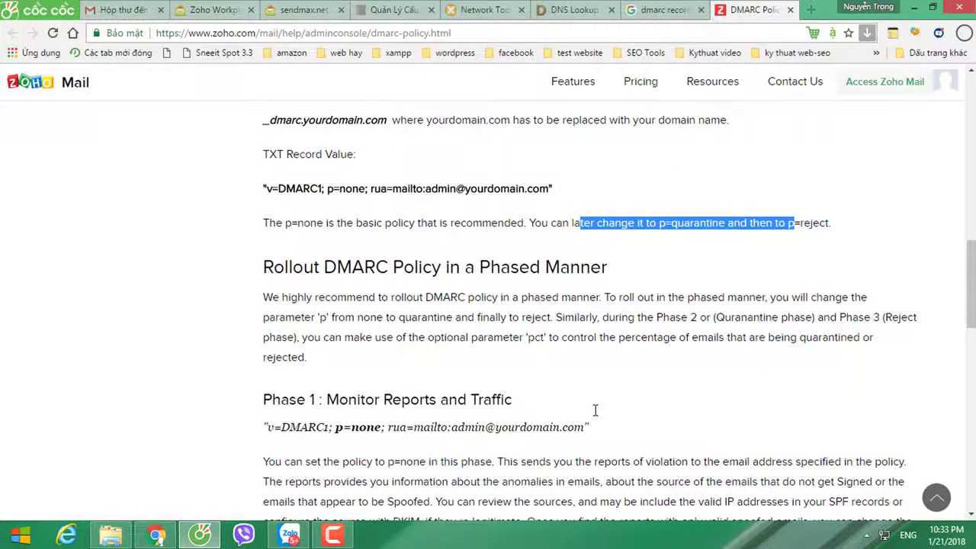
scroll(595, 410, "up", 1)
scroll(595, 410, "down", 1)
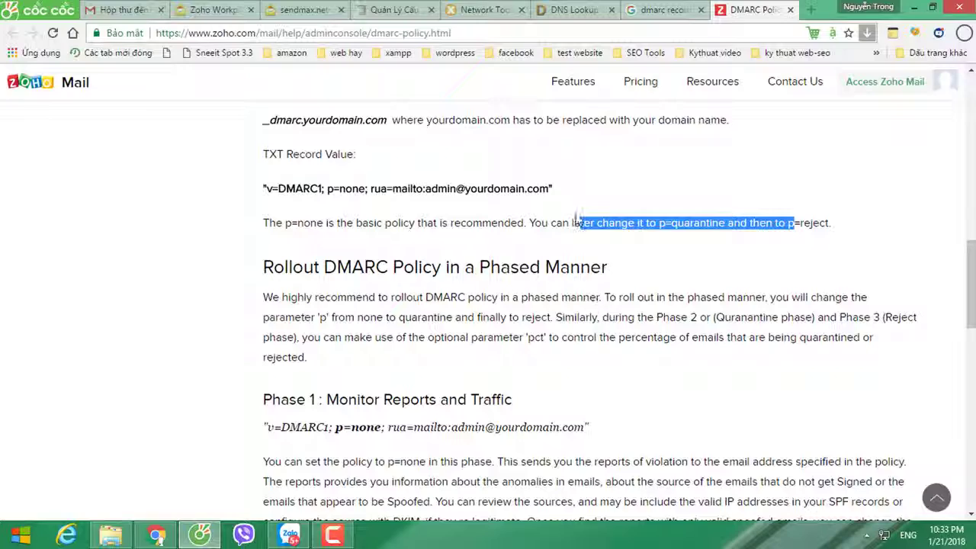
- Check the SPF TXT record among the saved DNS records
left_click(399, 7)
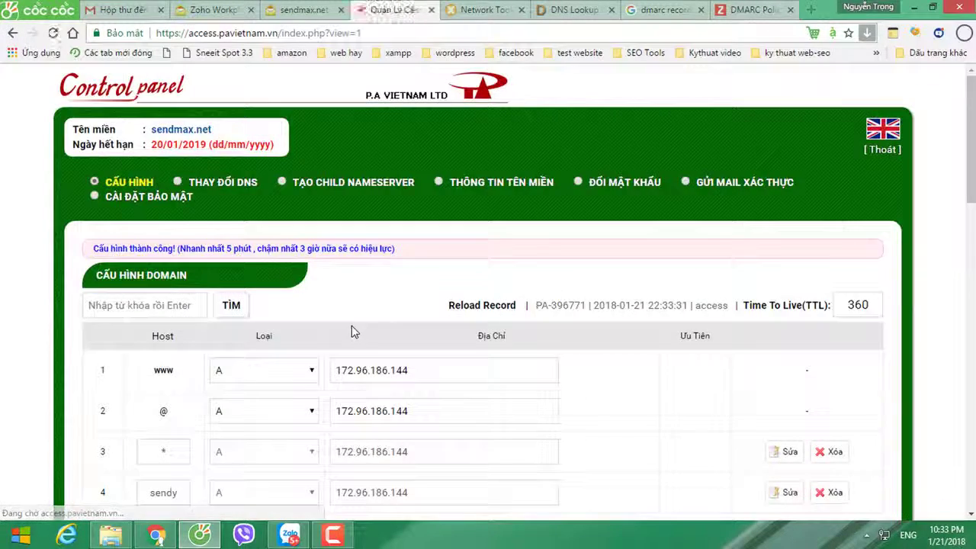
scroll(315, 355, "down", 3)
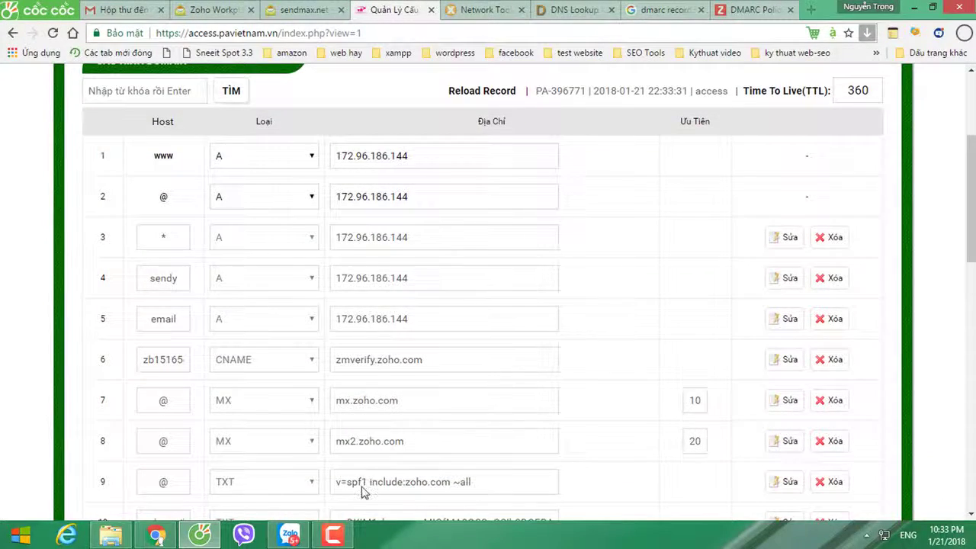
left_click(358, 488)
scroll(366, 479, "down", 2)
left_click(295, 10)
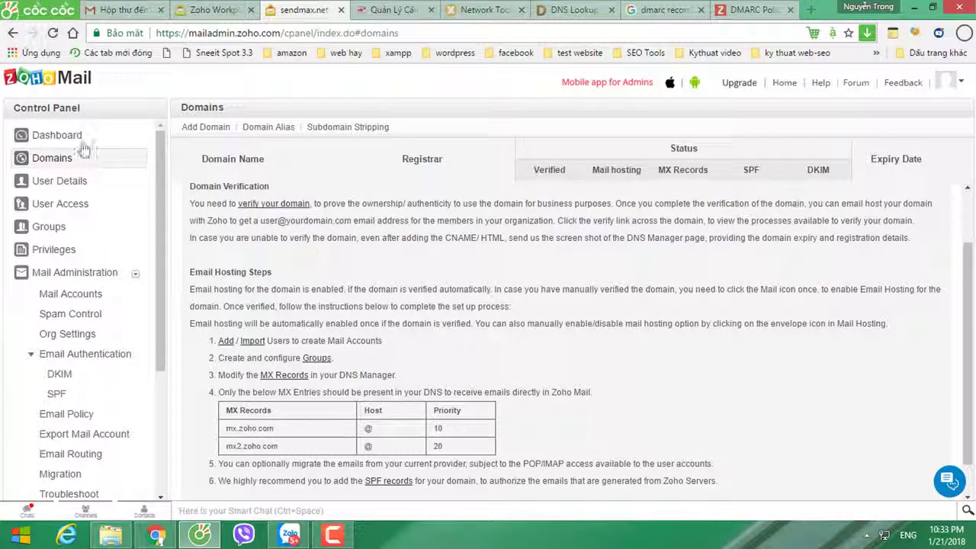
- Open the sendmax.net Dashboard and scroll Help Resources to the custom Login URL topic
left_click(58, 142)
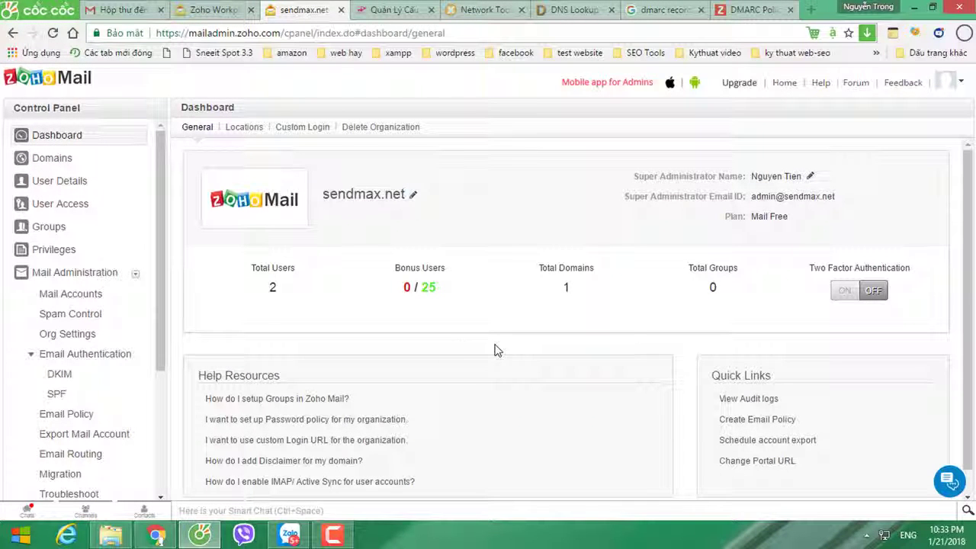
left_click(272, 305)
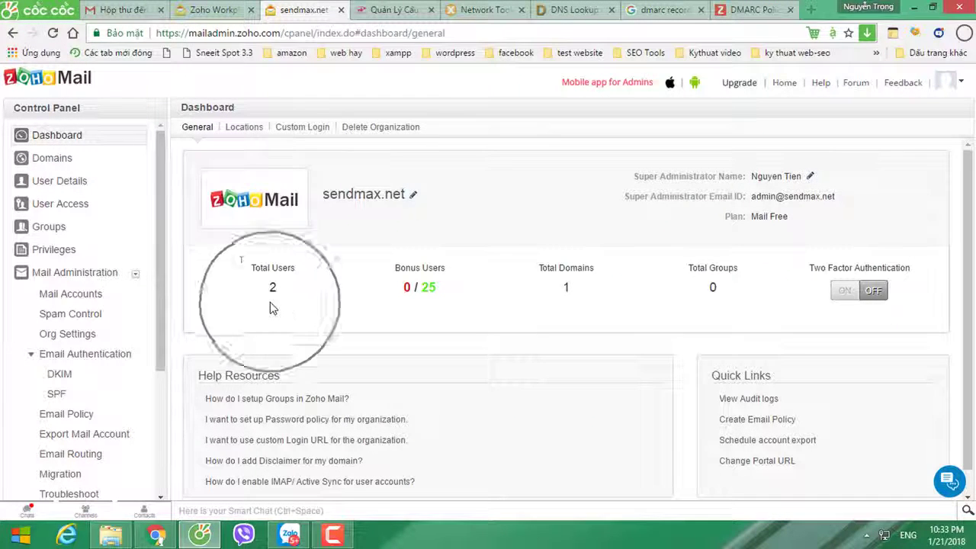
left_click(424, 305)
scroll(527, 375, "down", 3)
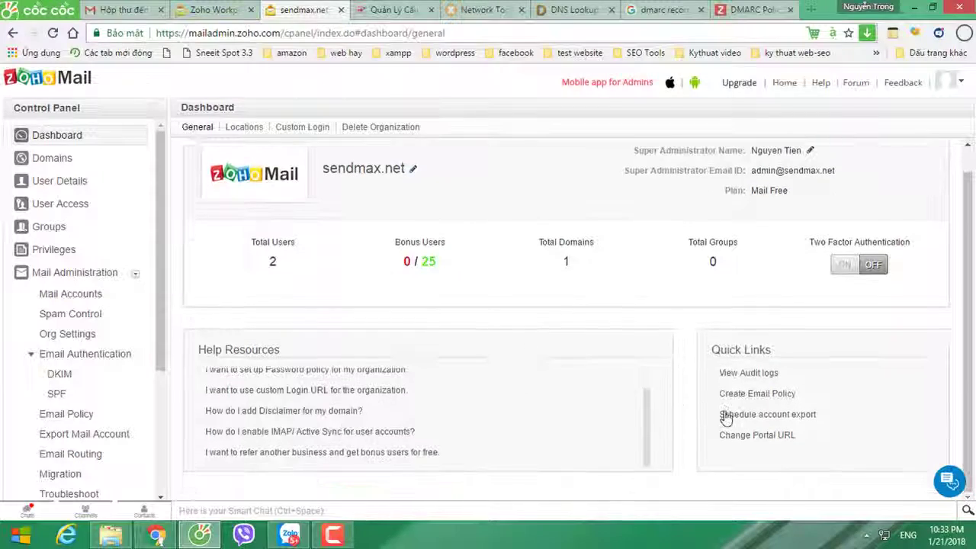
scroll(647, 430, "up", 2)
left_click(255, 353)
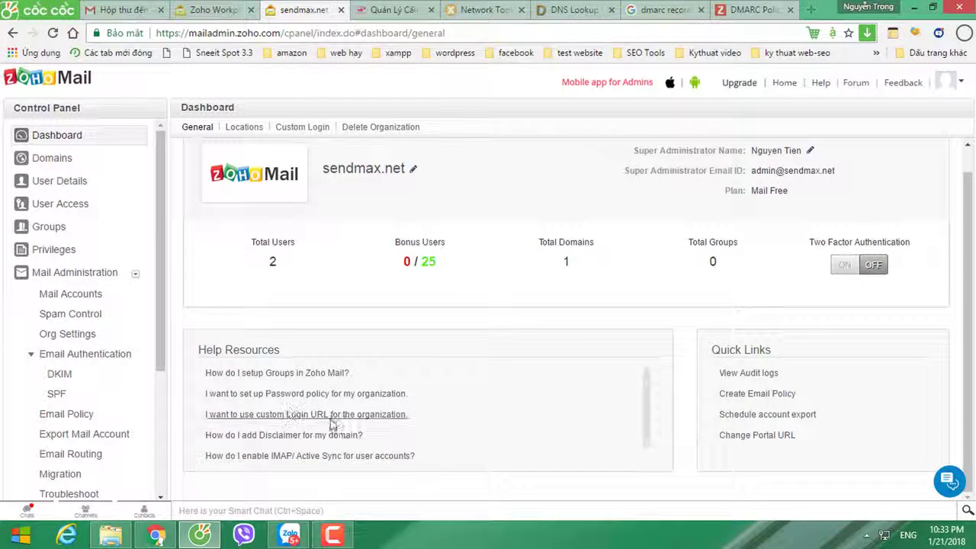
scroll(328, 418, "down", 2)
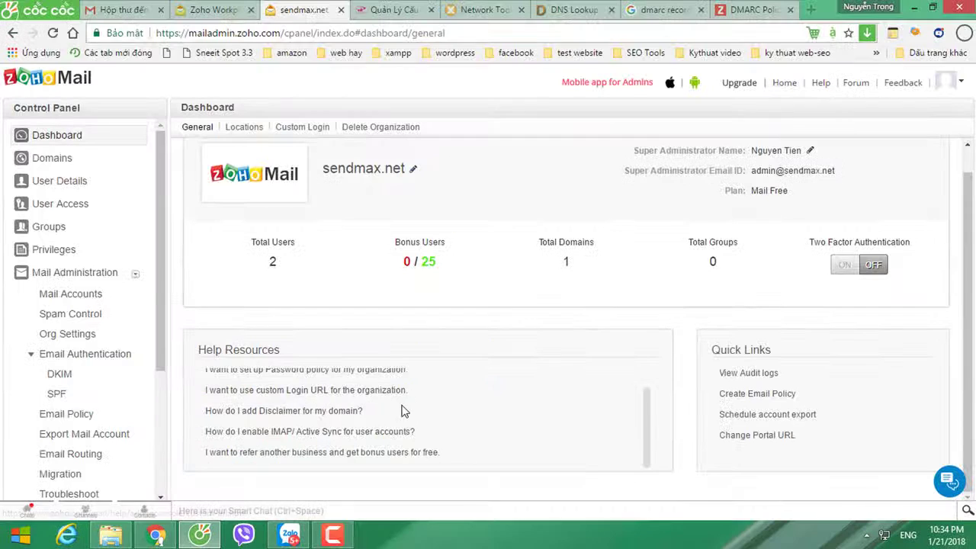
- Read the custom Login URL article's steps for a mail CNAME pointing to business.zoho.com
left_click(421, 390)
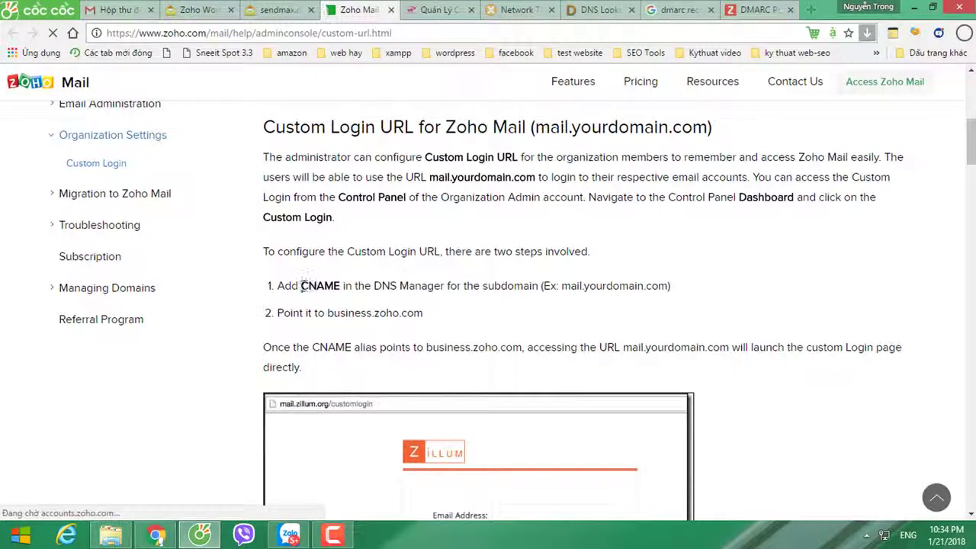
left_click_drag(302, 285, 432, 311)
left_click(348, 285)
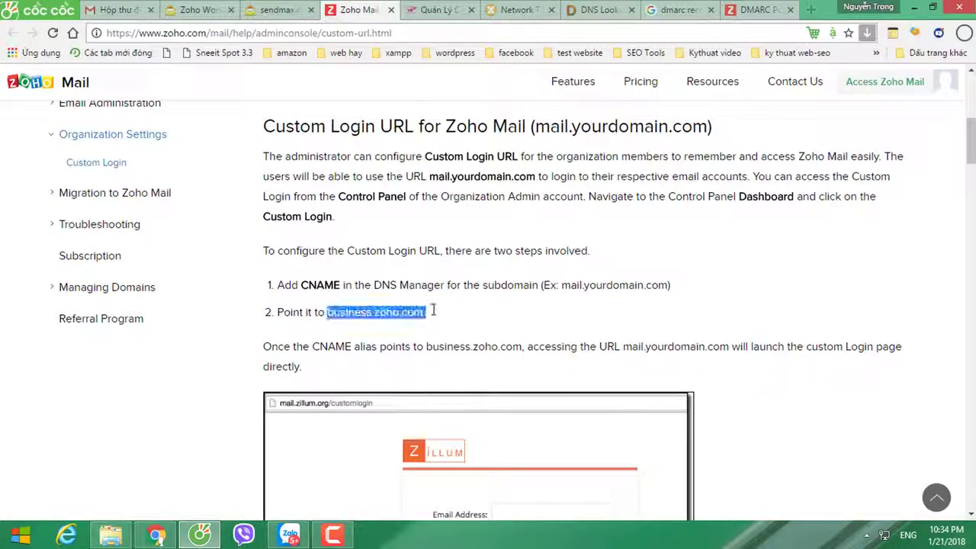
left_click_drag(562, 286, 584, 287)
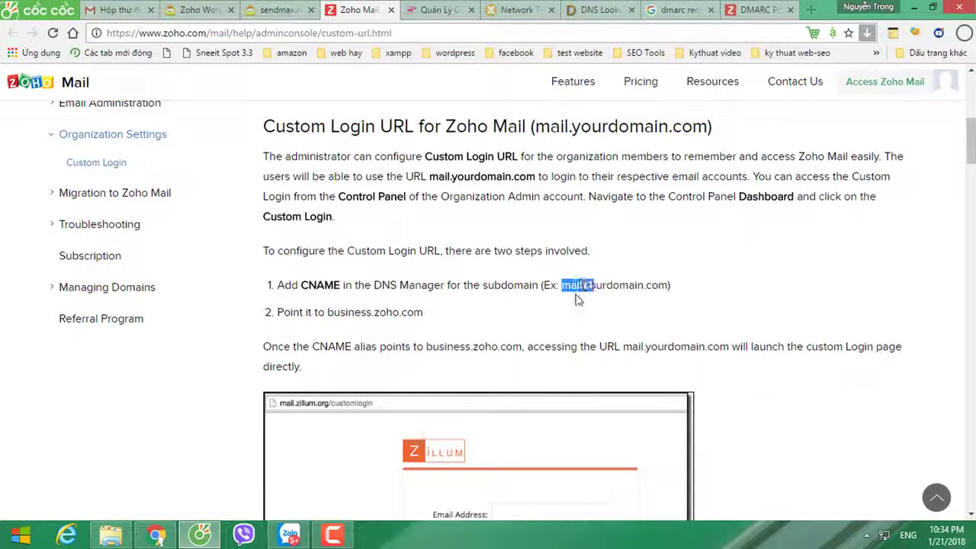
left_click(576, 293)
left_click(575, 290)
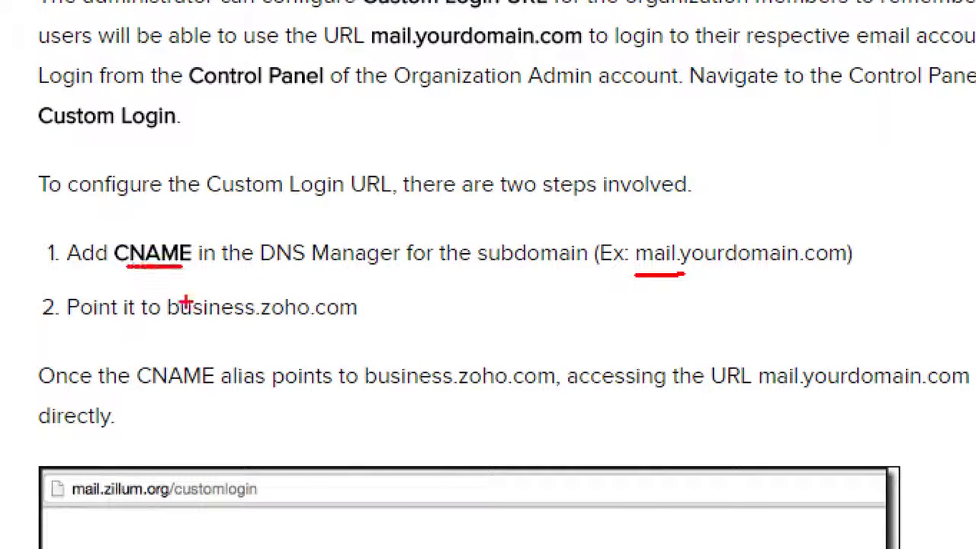
left_click_drag(166, 325, 378, 326)
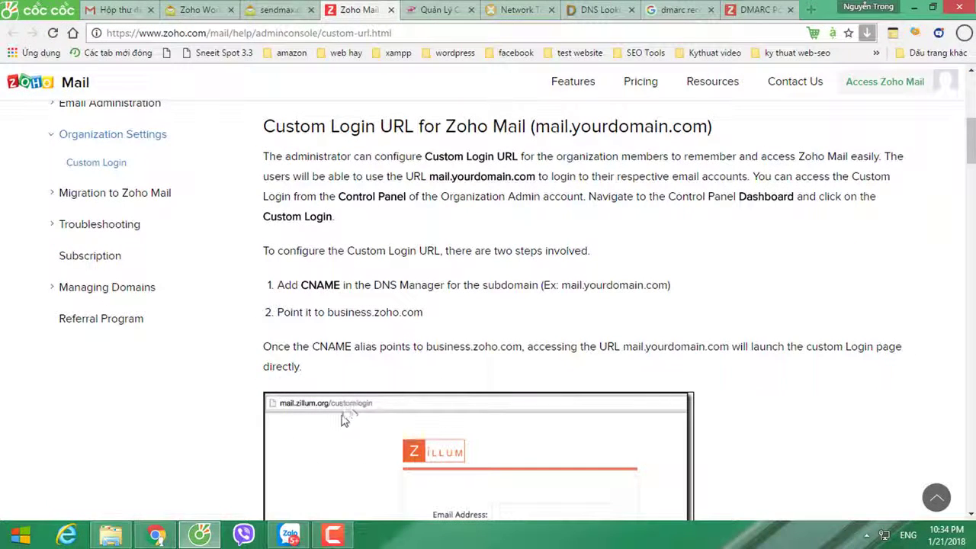
left_click(198, 524)
left_click(418, 11)
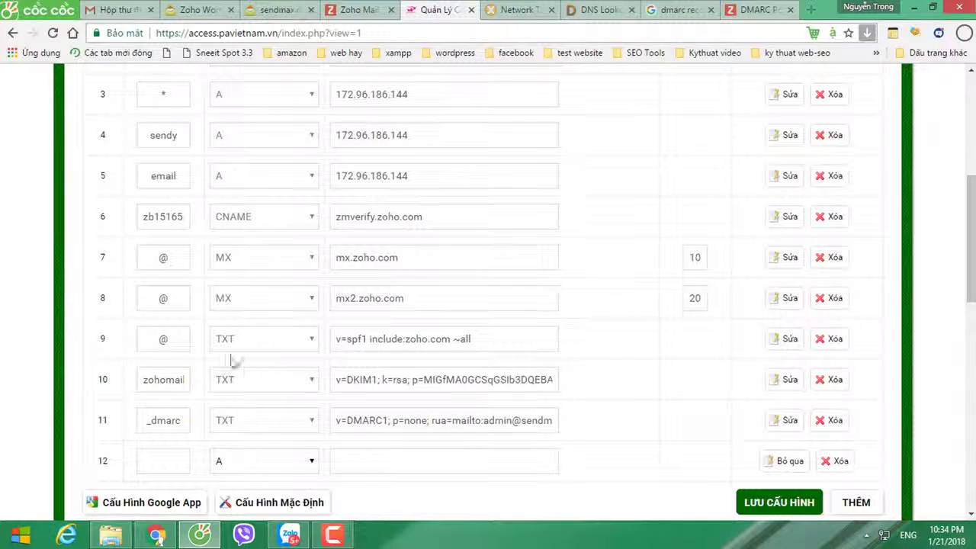
- Make DNS row 12 a CNAME record with host mail
scroll(237, 358, "up", 3)
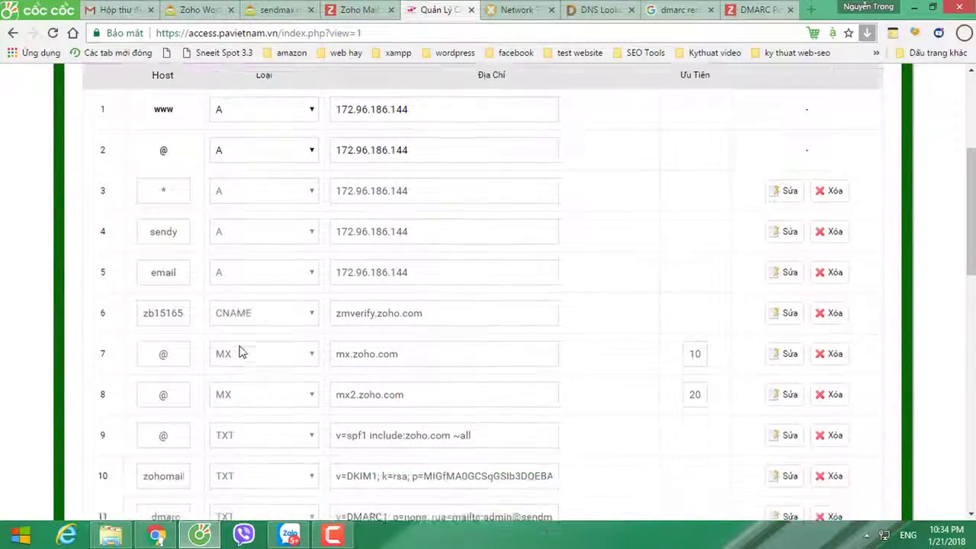
scroll(237, 328, "down", 1)
left_click(233, 300)
left_click(171, 295)
scroll(183, 358, "down", 1)
scroll(195, 406, "down", 3)
left_click(239, 246)
left_click(180, 256)
left_click(260, 246)
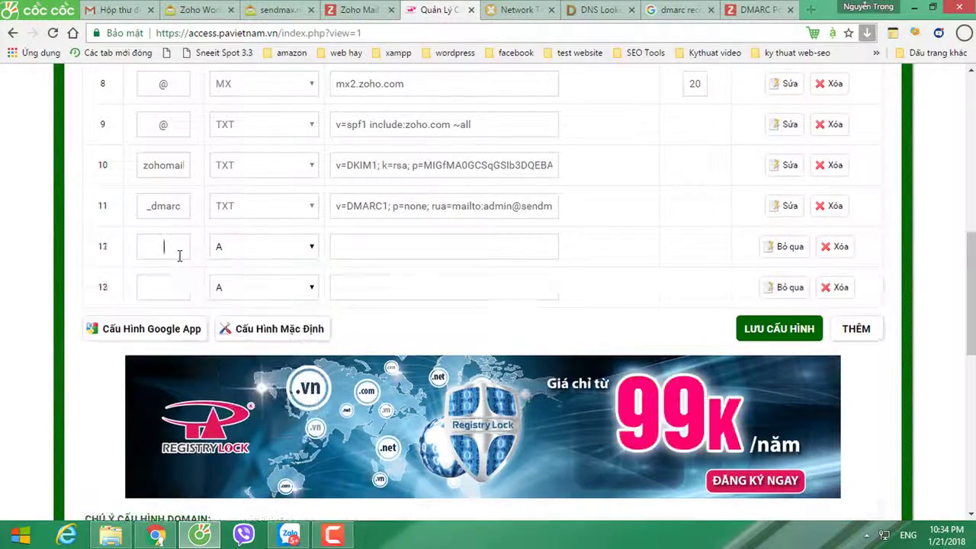
left_click(229, 277)
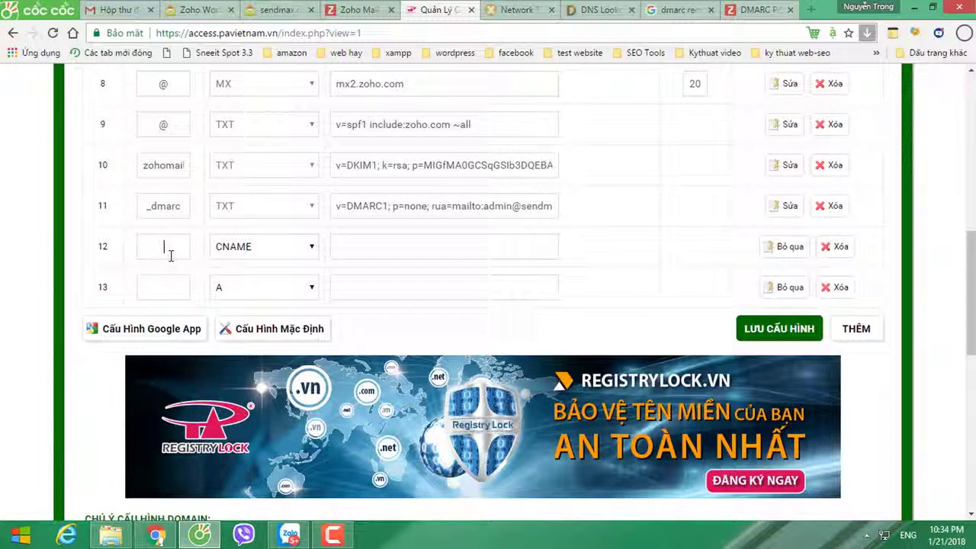
type("mail")
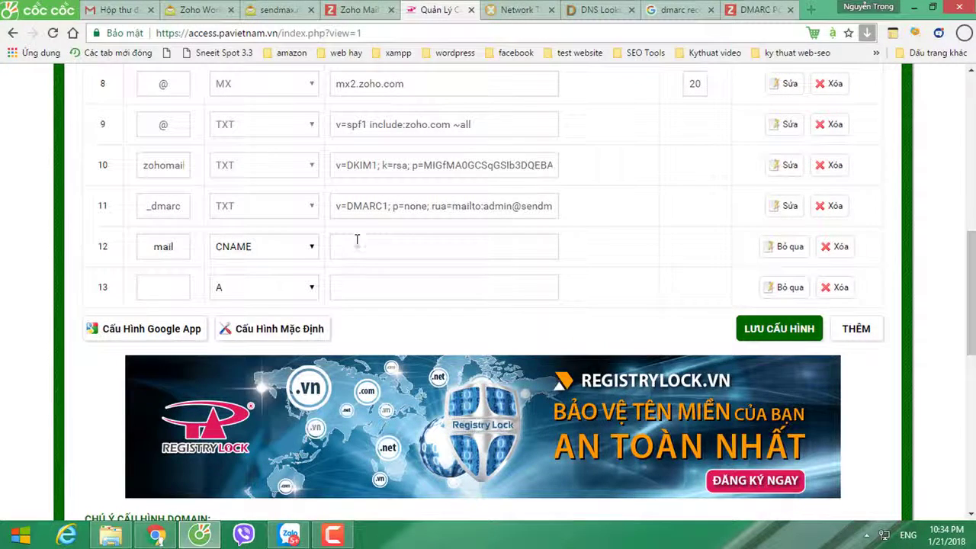
left_click(357, 241)
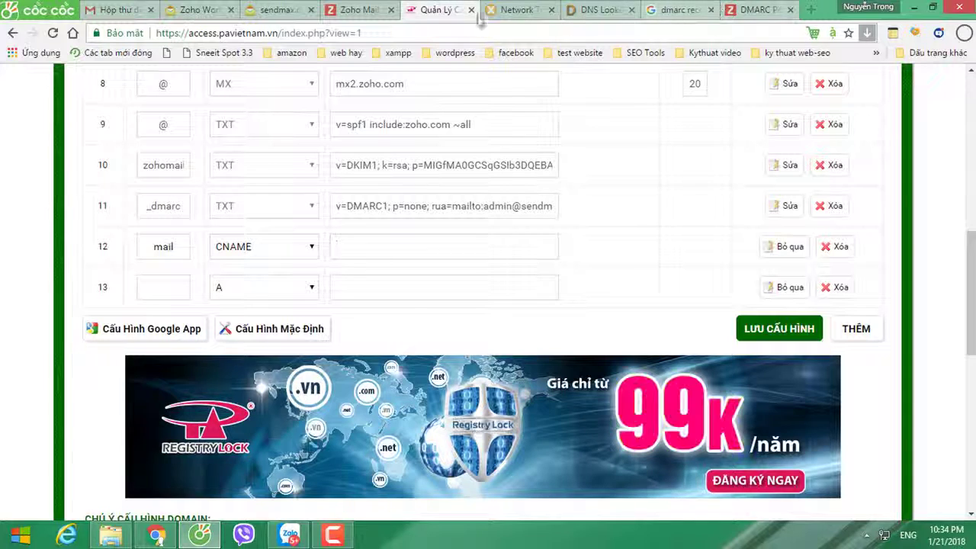
- Copy business.zoho.com from the help page into row 12's value, trimming the trailing space
left_click(358, 9)
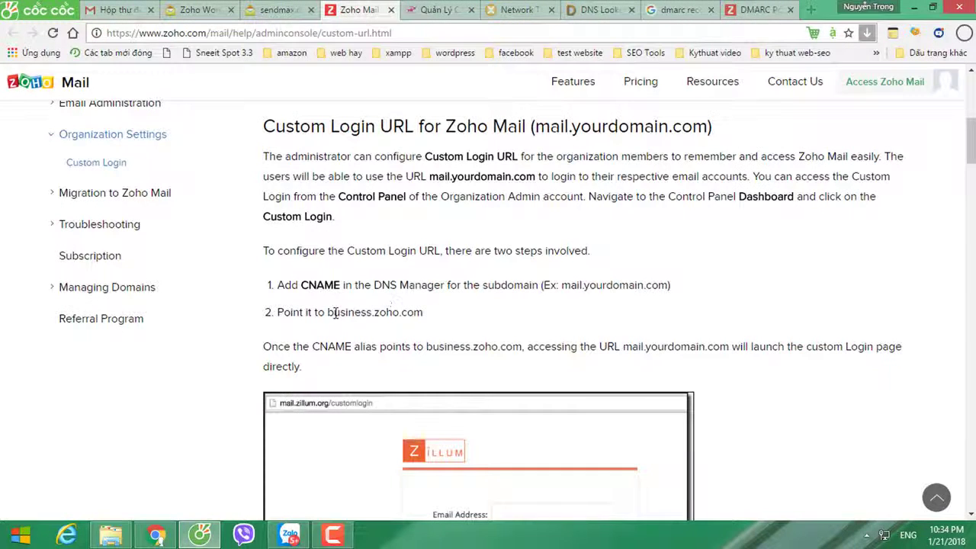
mouse_move(327, 312)
left_mouse_down()
mouse_move(422, 313)
mouse_move(328, 312)
left_mouse_up()
left_click(423, 313)
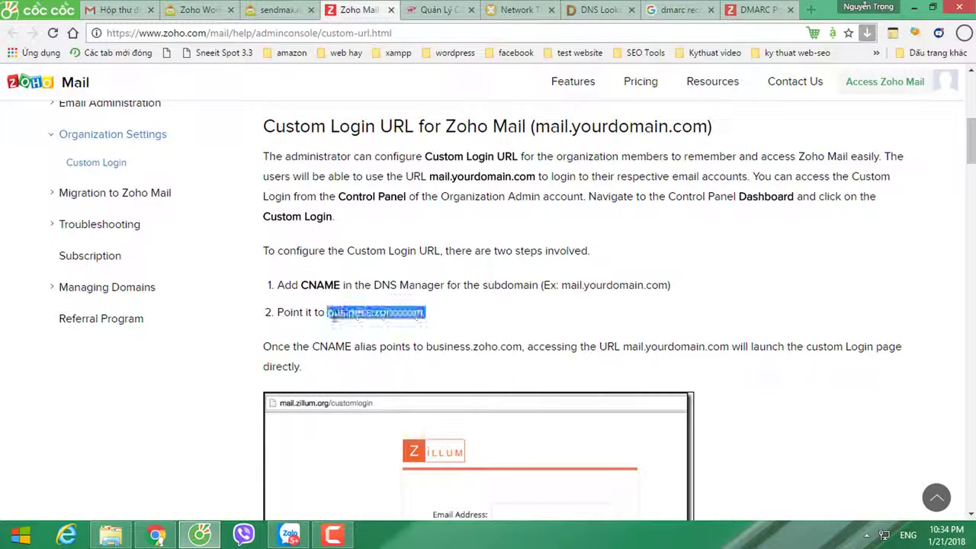
key("ctrl+c")
left_click(282, 11)
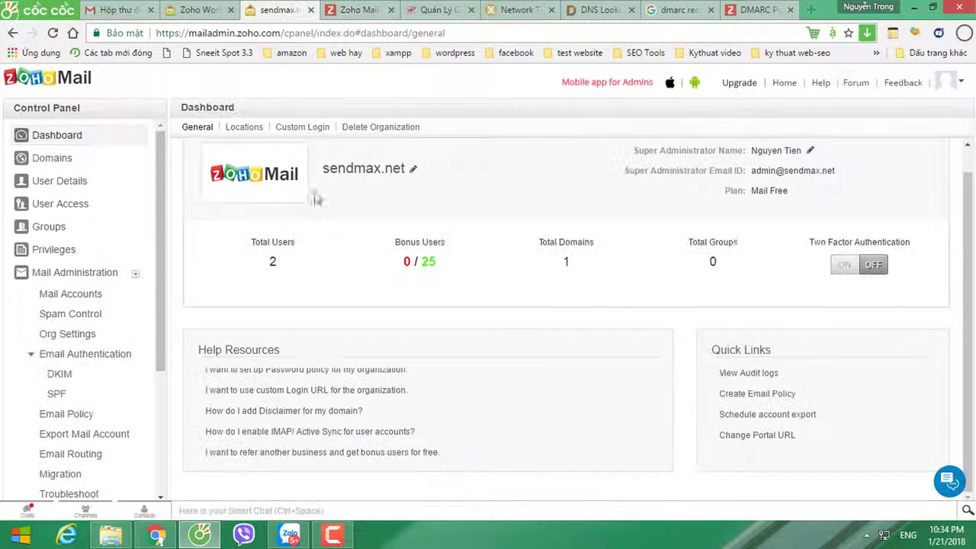
left_click(427, 10)
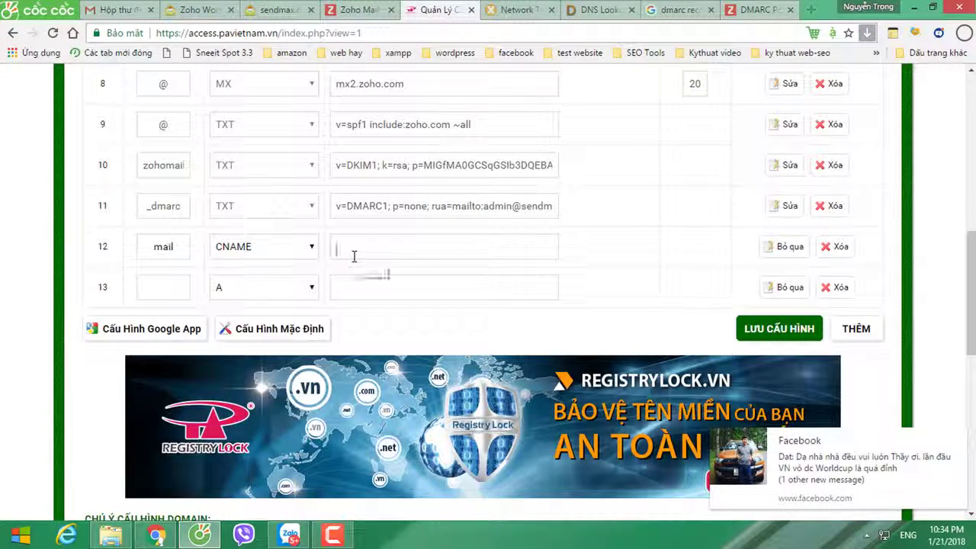
key("ctrl+v")
key("BackSpace")
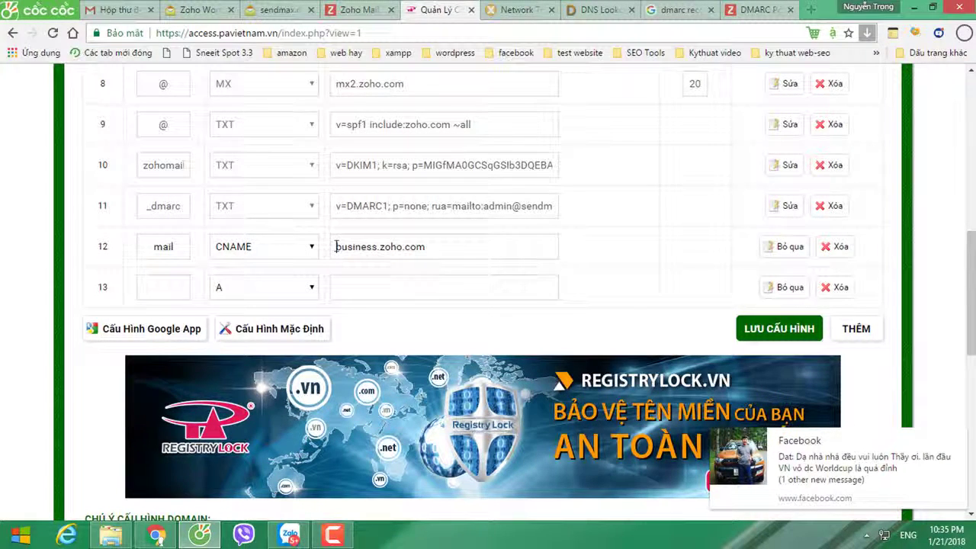
key("Home")
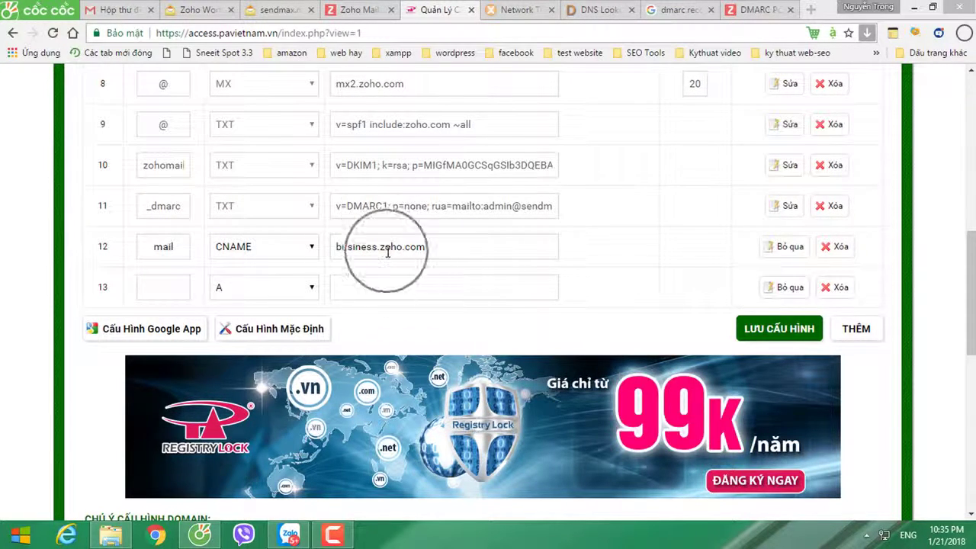
- Save the DNS configuration with LƯU CẤU HÌNH and confirm with OK
left_click(762, 332)
left_click(547, 114)
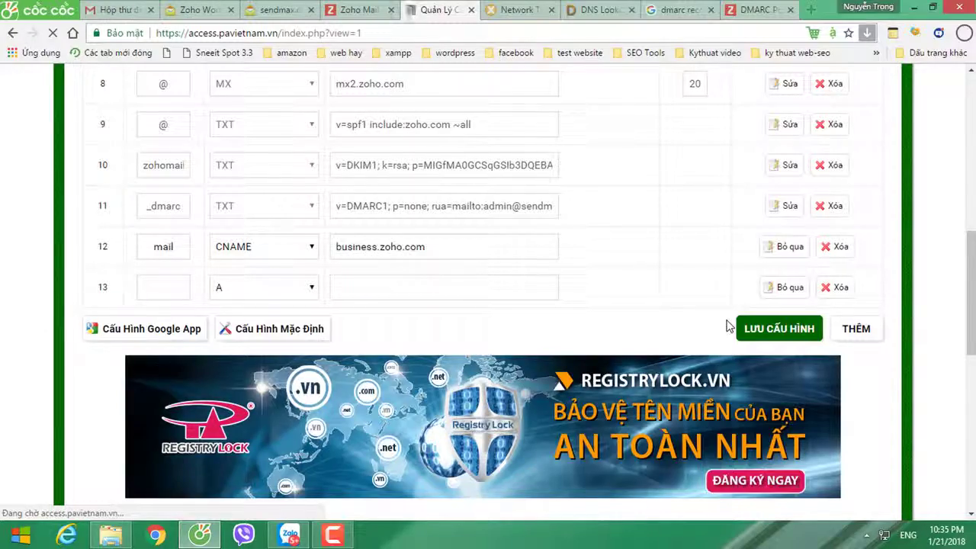
scroll(455, 384, "down", 1)
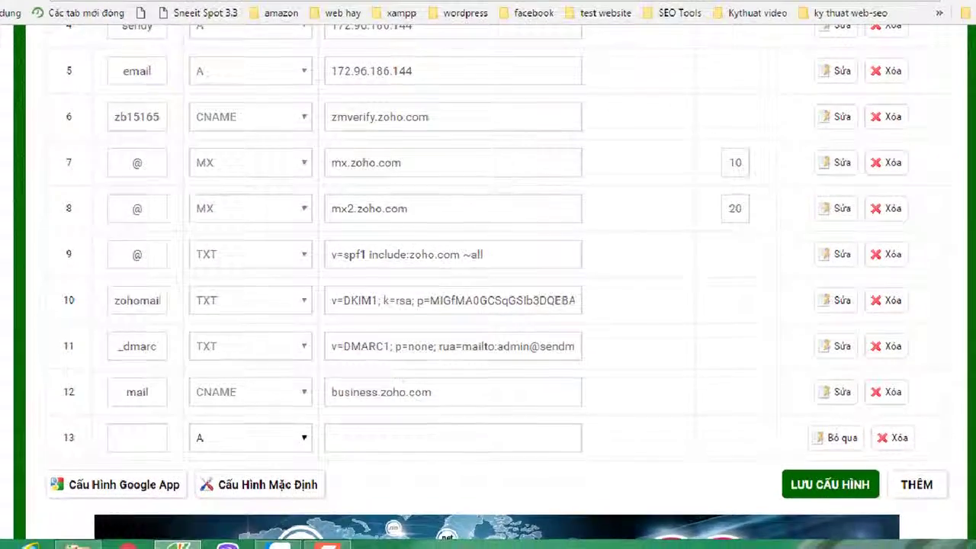
- Review the saved zmverify CNAME, Zoho MX, SPF, DKIM and _dmarc records
left_click_drag(115, 131, 160, 136)
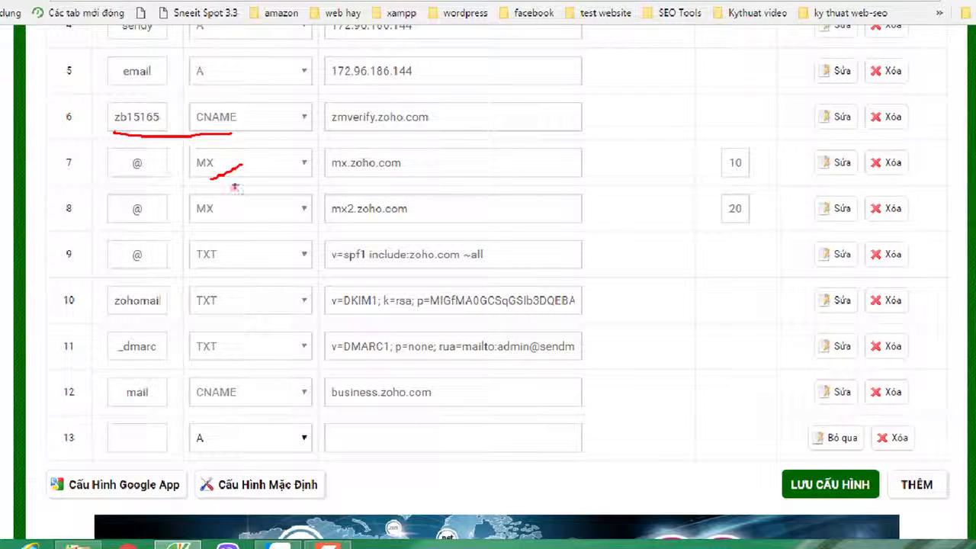
left_click_drag(226, 210, 241, 207)
left_click_drag(225, 259, 246, 254)
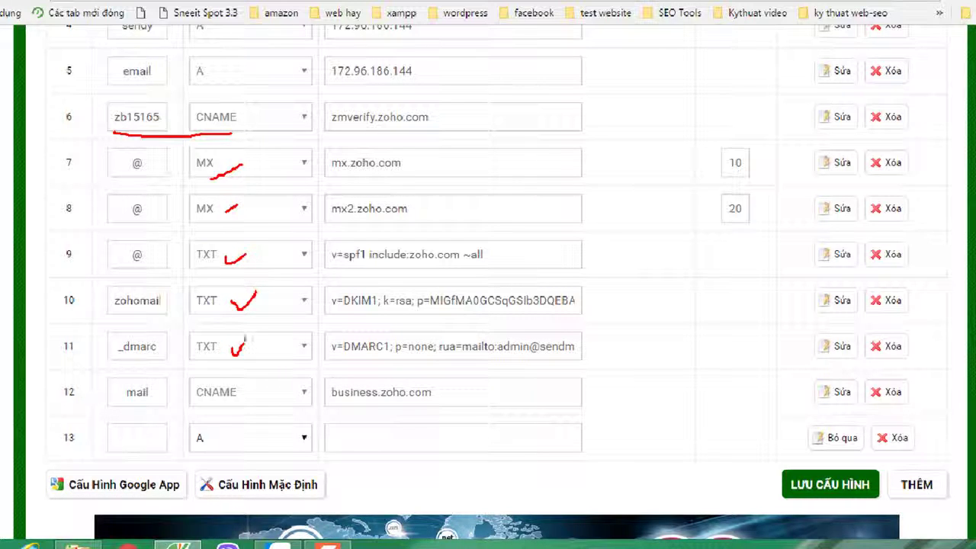
left_click_drag(206, 407, 279, 405)
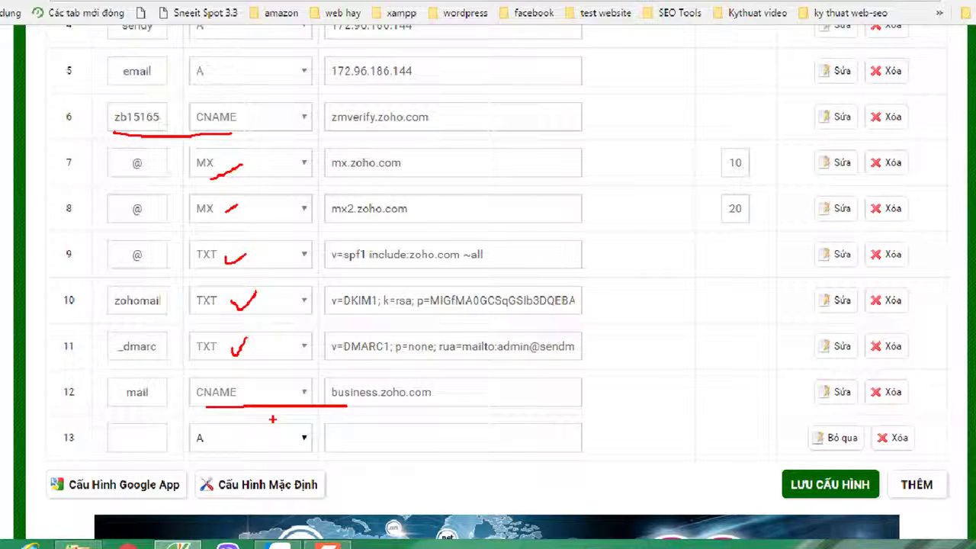
scroll(502, 201, "up", 2)
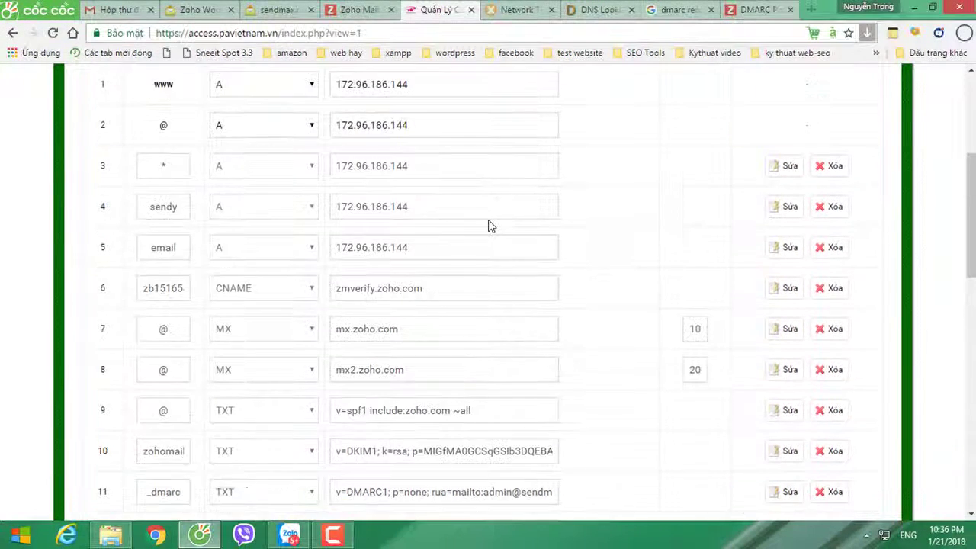
left_click(367, 15)
- Sign out of the Zoho admin console and close the leftover Zoho Workplace tab
left_click(390, 9)
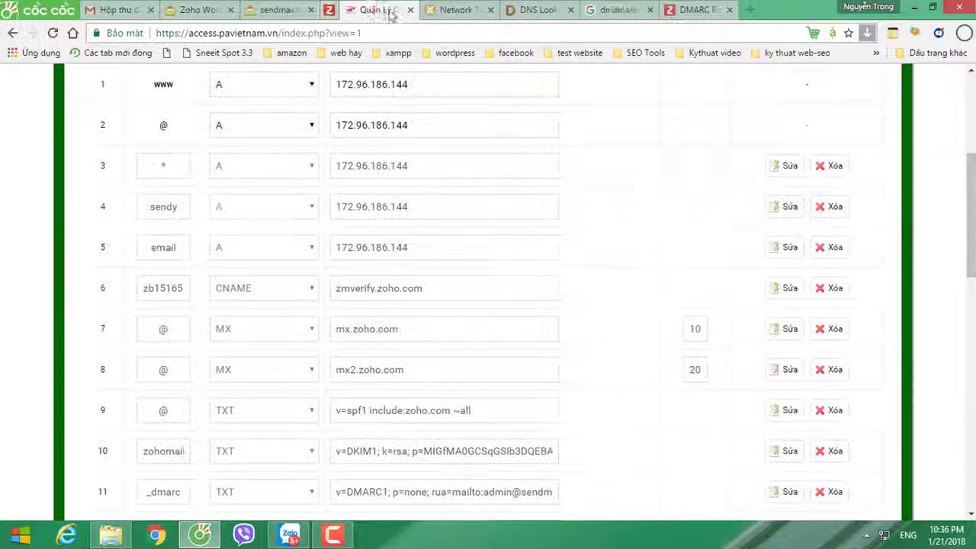
left_click(278, 10)
left_click(954, 83)
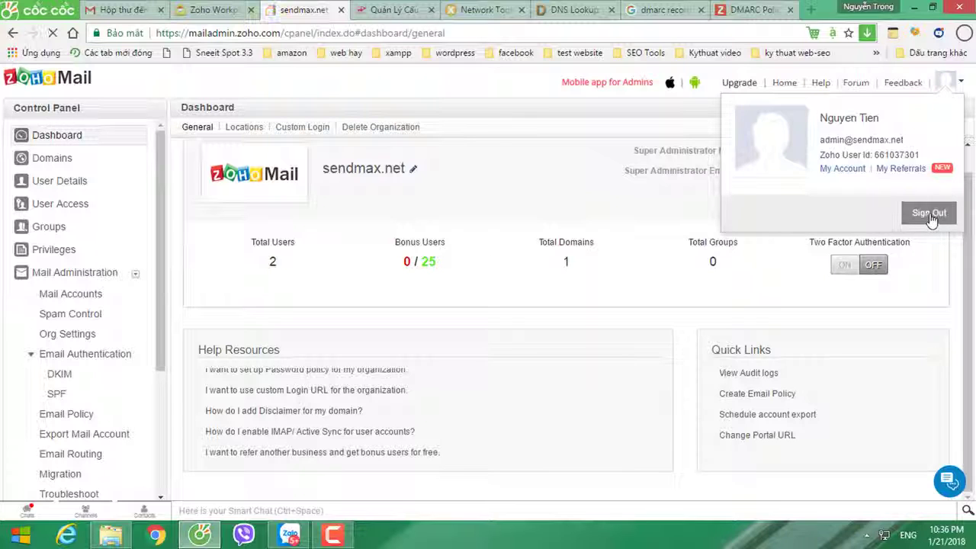
left_click(217, 10)
left_click(250, 10)
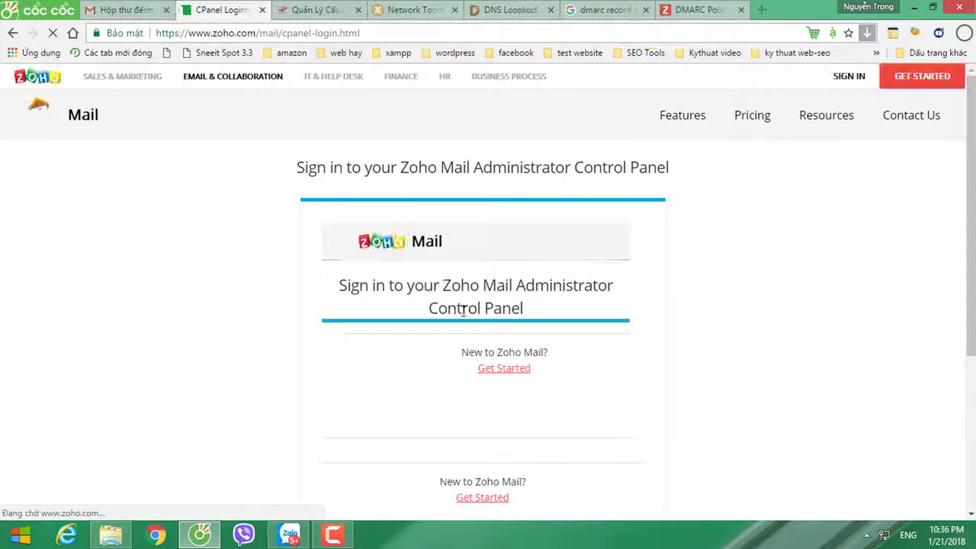
- Load mail.sendmax.net in a new tab after checking the CNAME record's mail host name
left_click(383, 35)
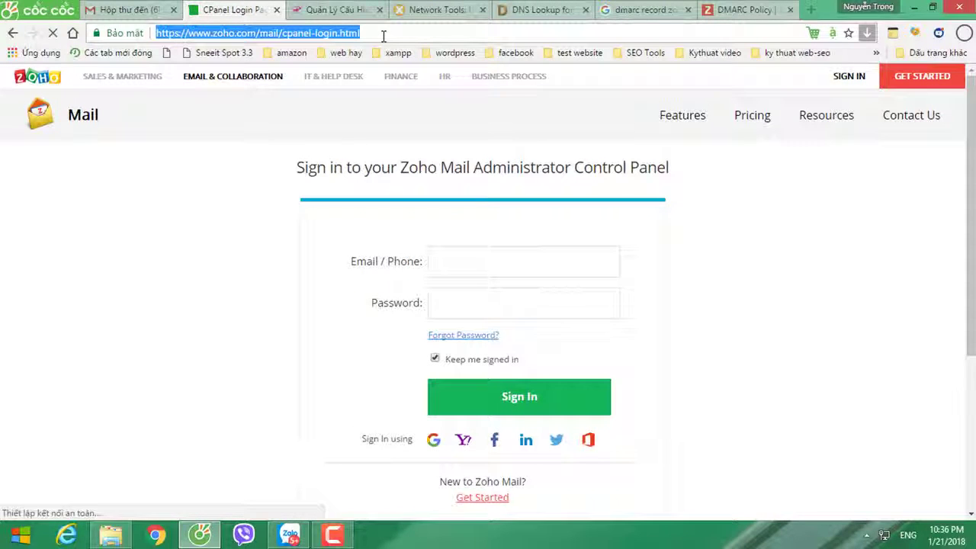
left_click(811, 9)
type("mail")
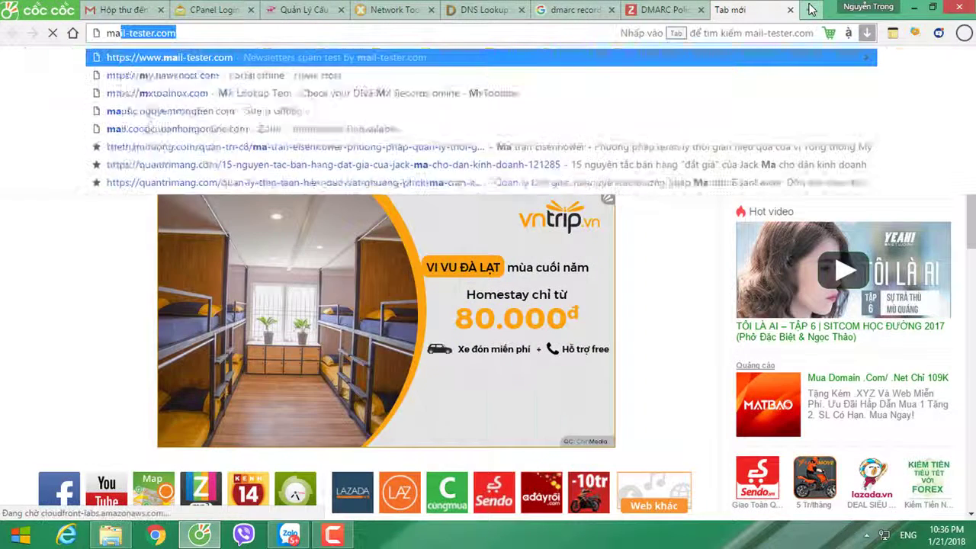
type(".s")
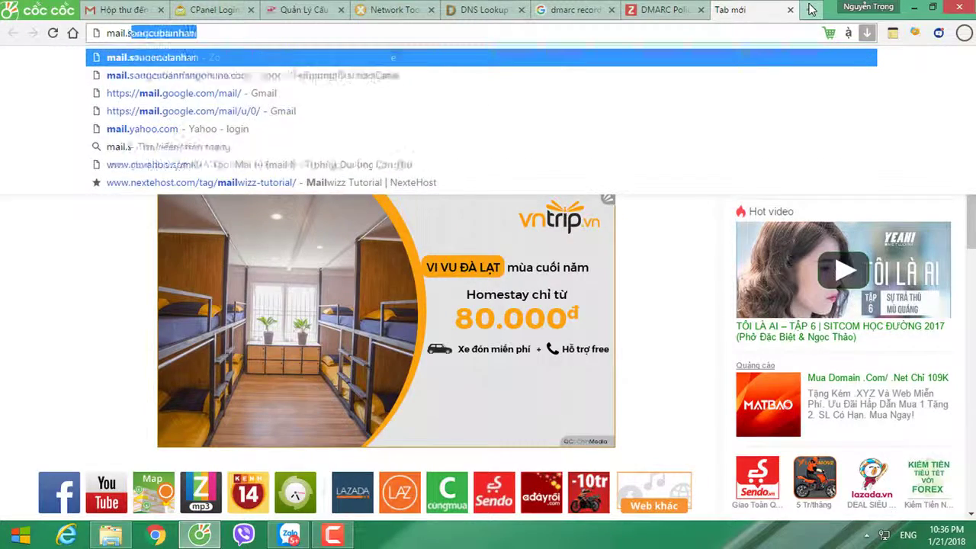
type("endmax")
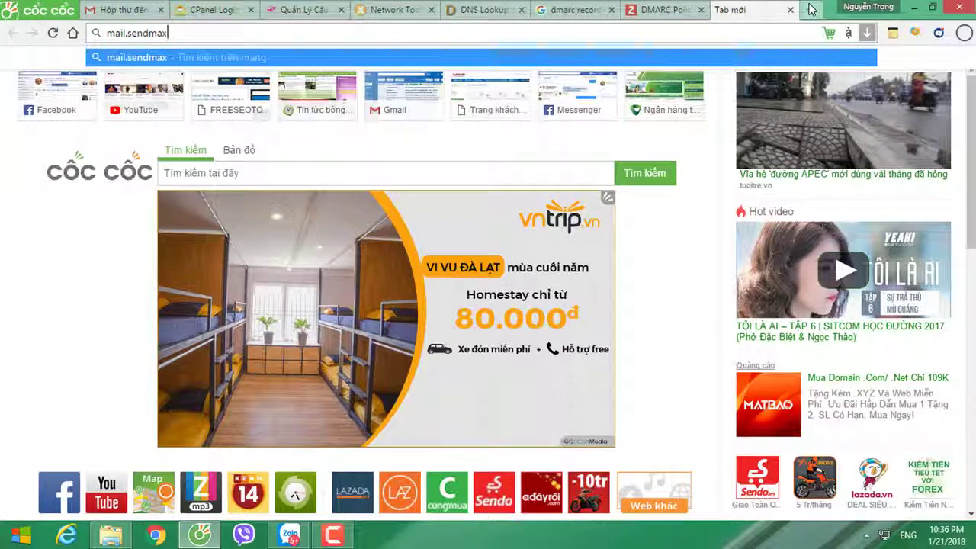
type(".net")
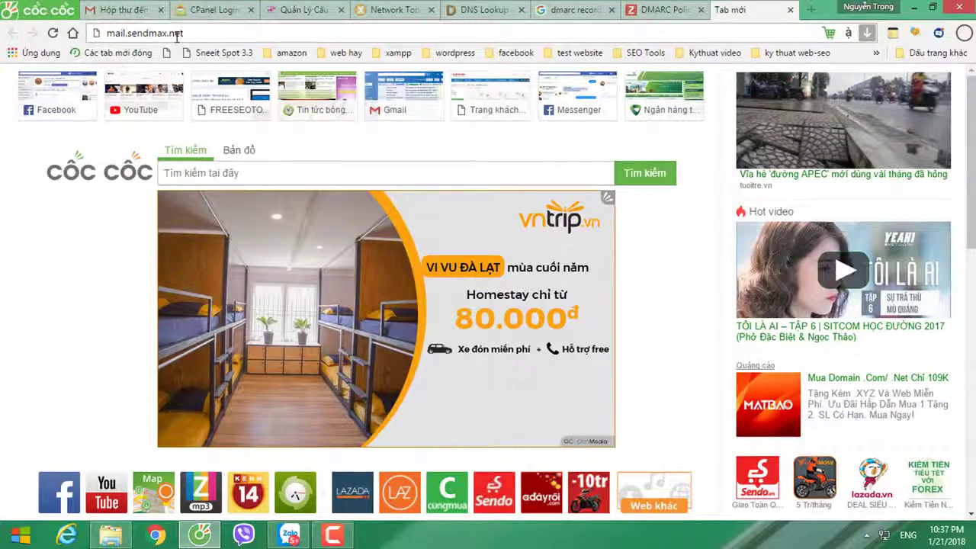
left_click(301, 10)
scroll(234, 448, "down", 3)
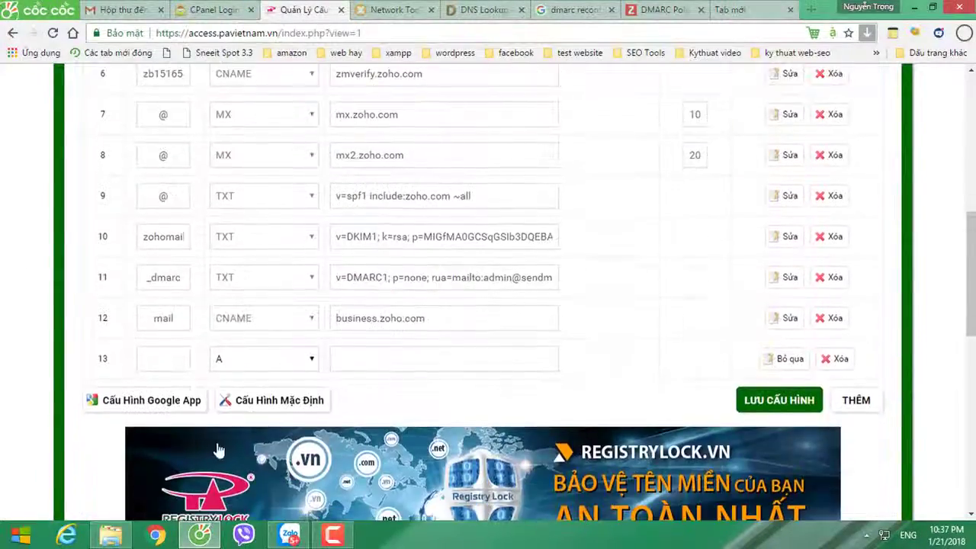
left_click(163, 323)
left_click(175, 327)
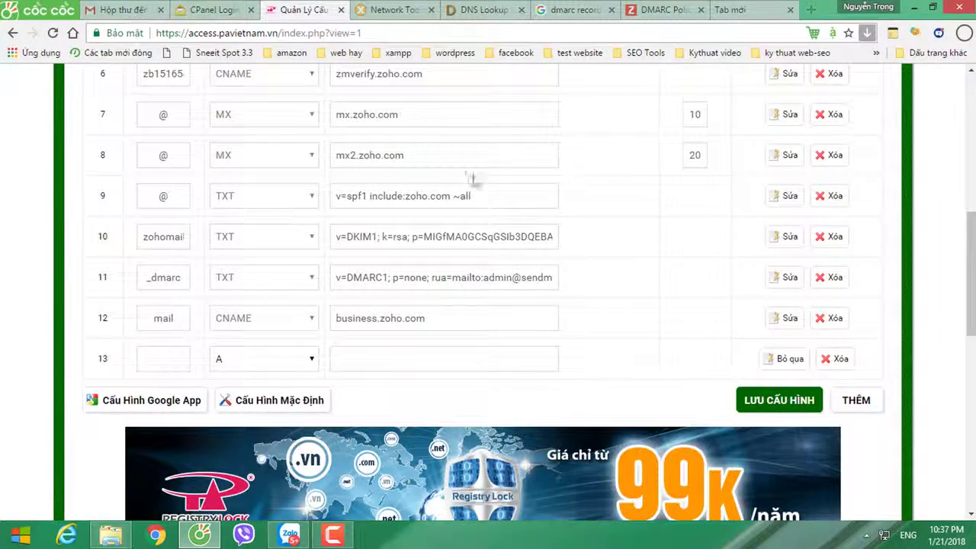
key("ctrl+9")
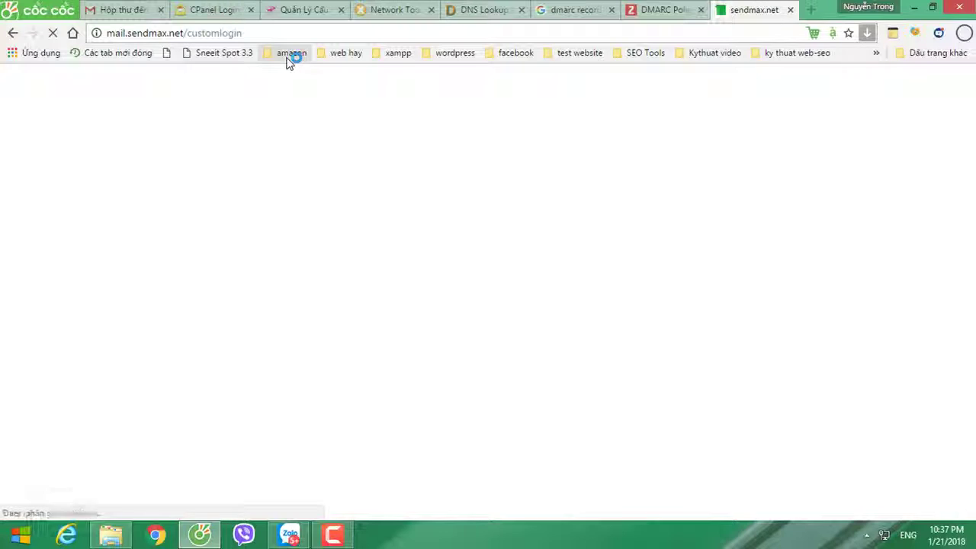
- Sign in on the sendmax.net custom login page with the mailbox e-mail and password
left_click(310, 155)
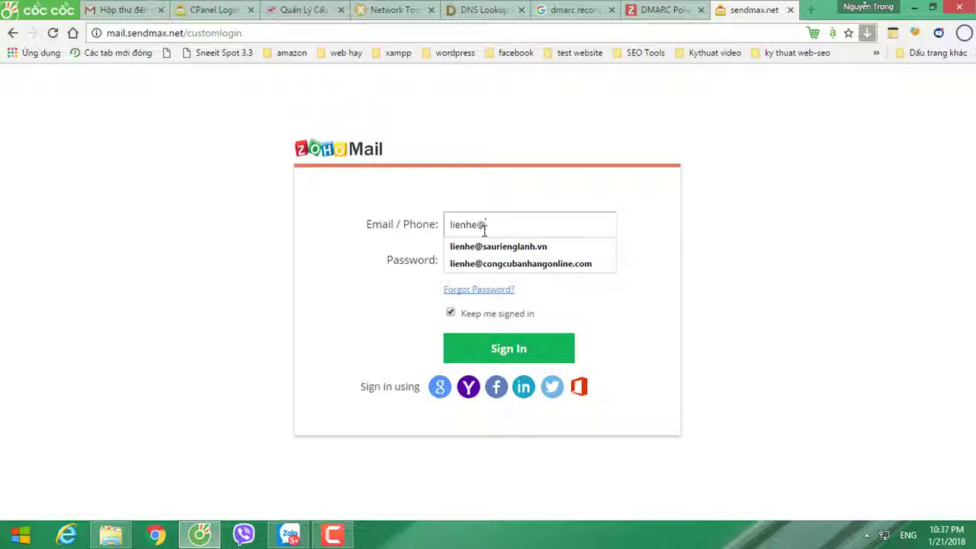
left_click_drag(183, 32, 127, 33)
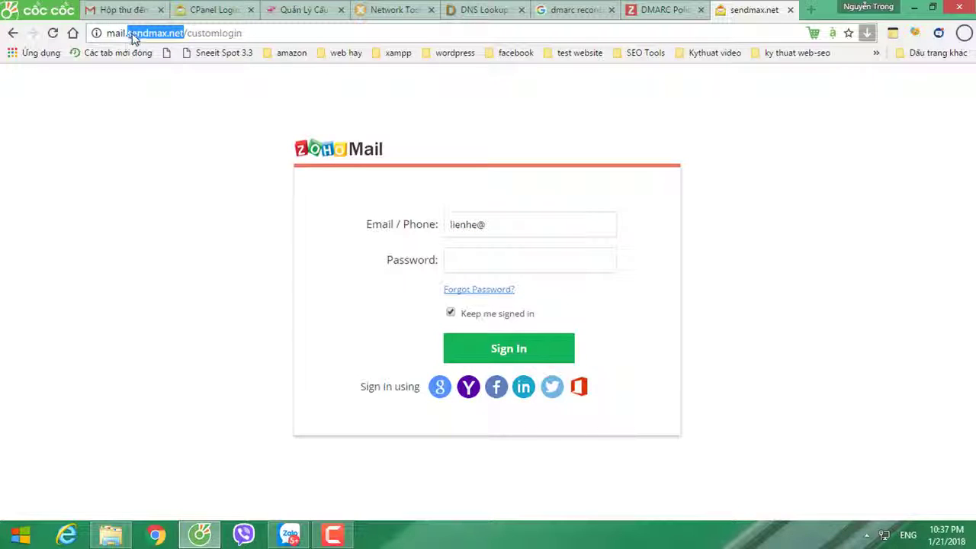
left_click(512, 224)
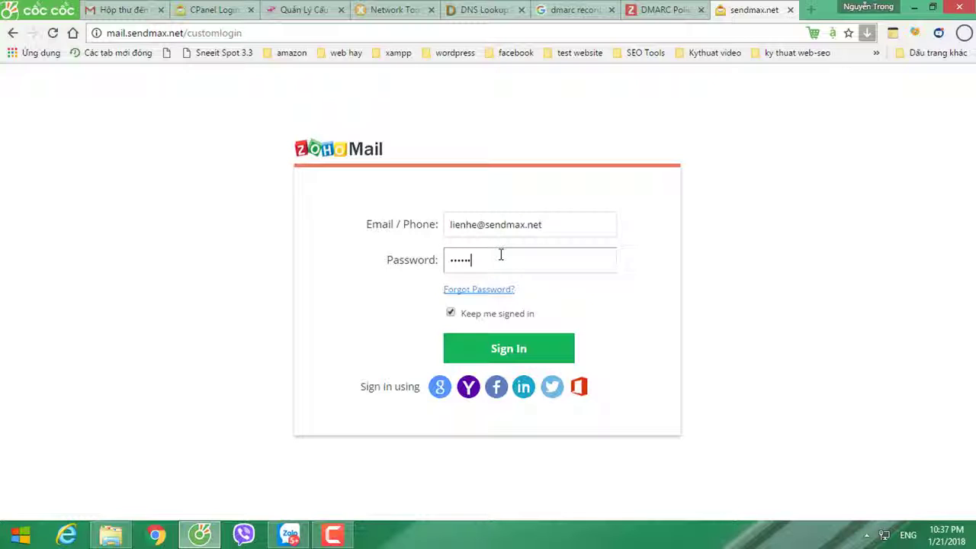
left_click(496, 358)
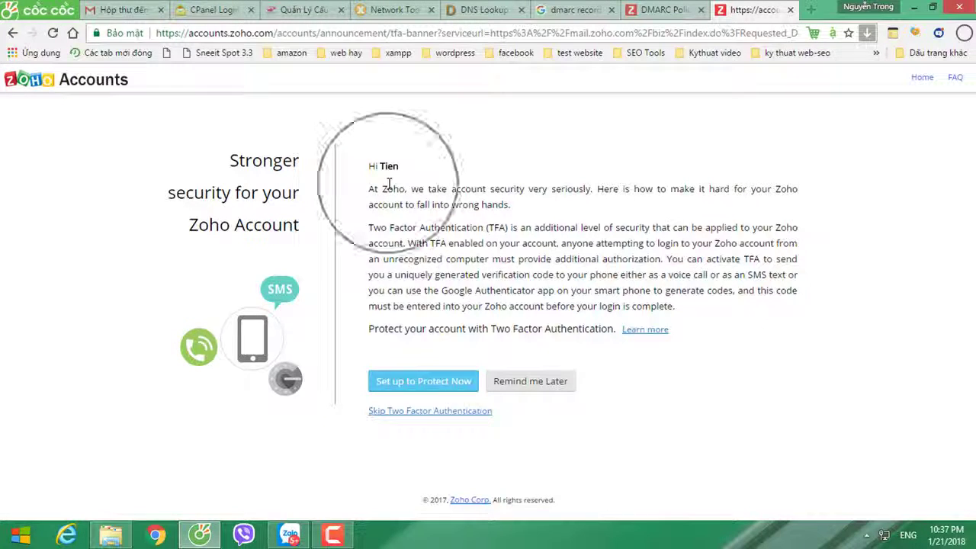
- Skip two-factor authentication setup and wait for the Zoho Mail inbox to load
left_click(431, 415)
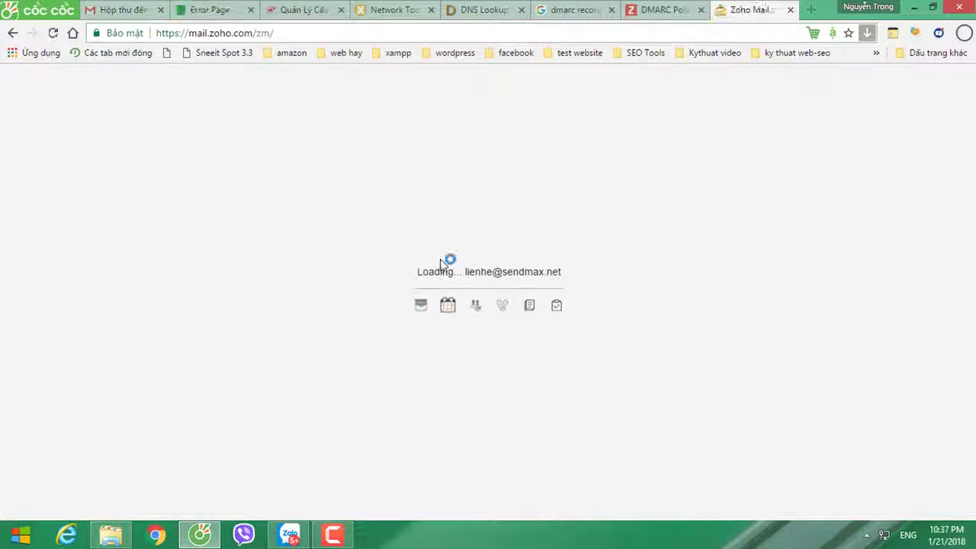
left_click(508, 284)
left_click(509, 285)
left_click(509, 290)
left_click(510, 290)
left_click(510, 289)
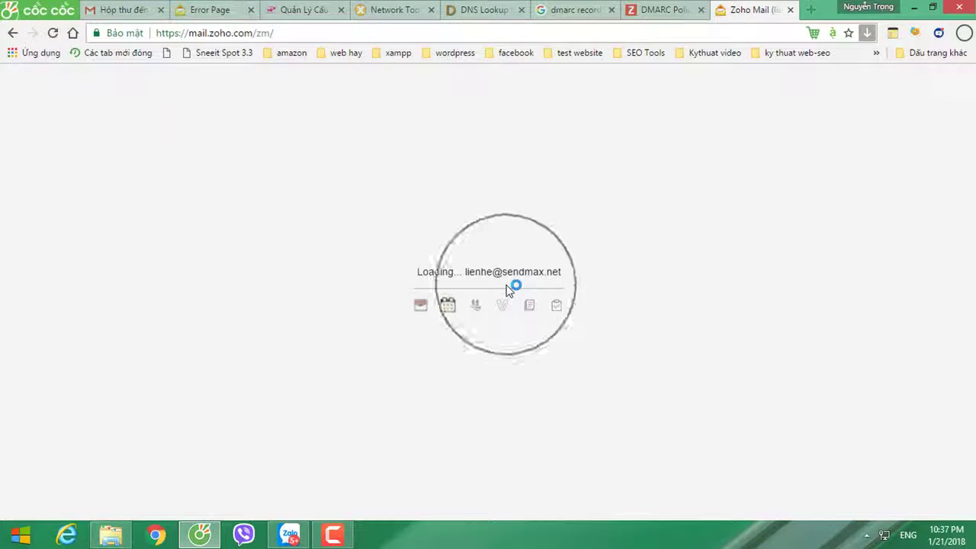
left_click(510, 289)
left_click(510, 290)
left_click(509, 290)
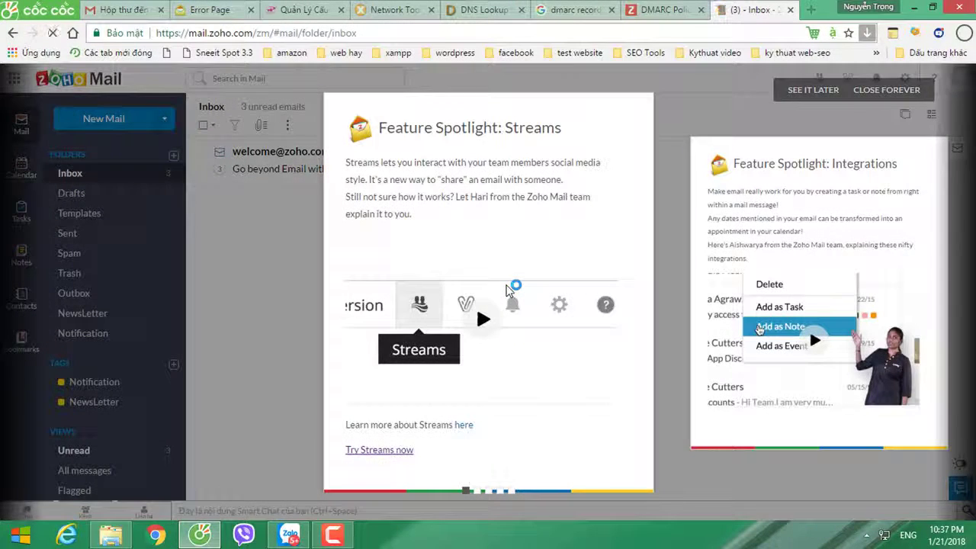
- Permanently dismiss the Streams feature spotlight and start a new email
left_click(882, 92)
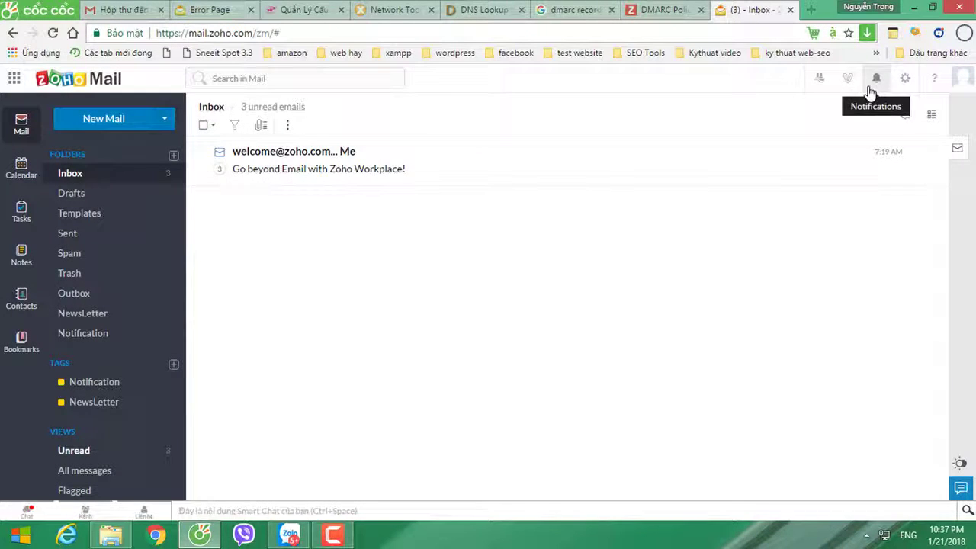
left_click(339, 198)
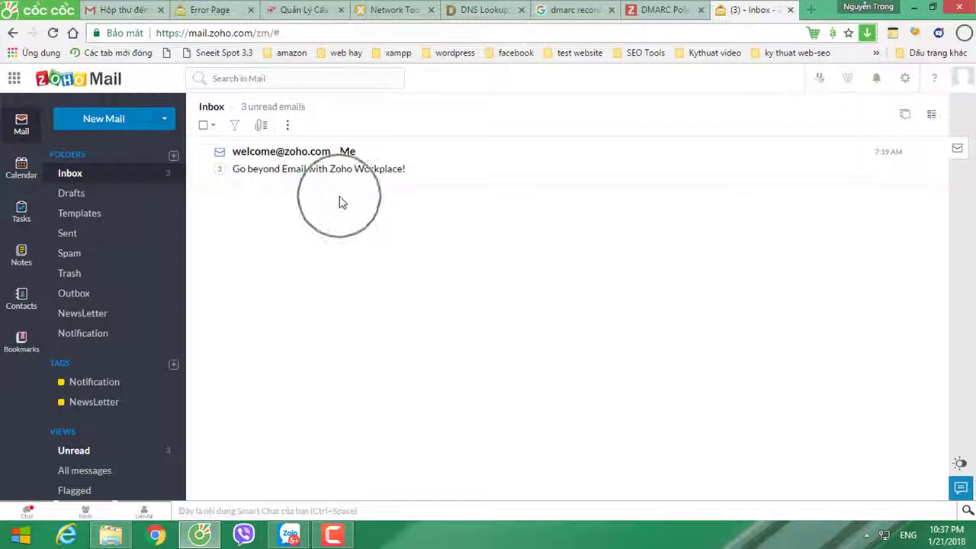
left_click(126, 122)
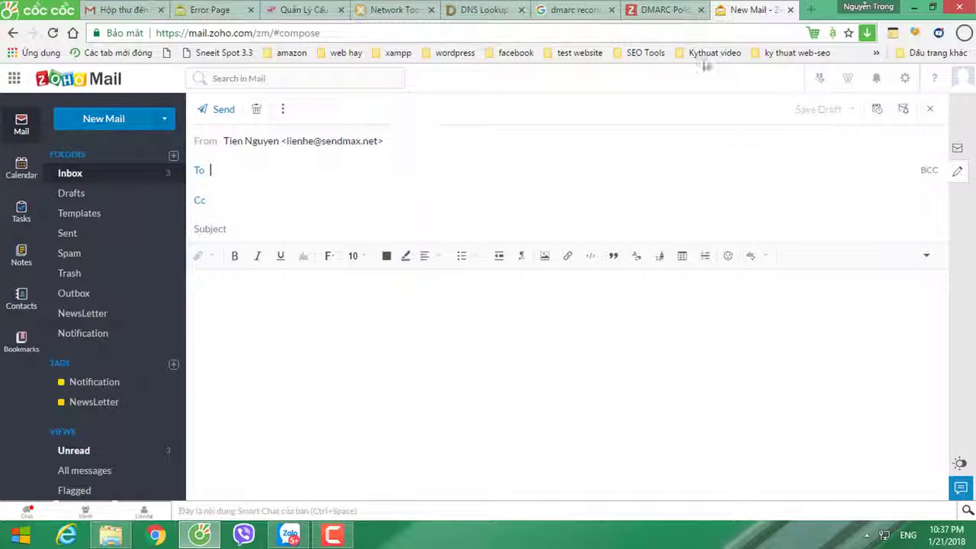
- Load mail-tester.com in a new tab to get a spam-test address
left_click(811, 9)
type("mail")
key("Return")
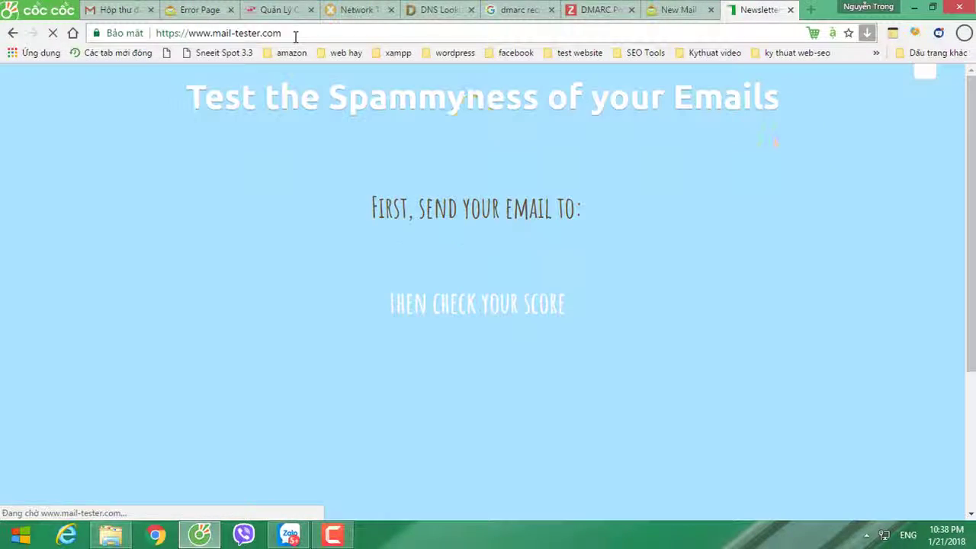
left_click(469, 267)
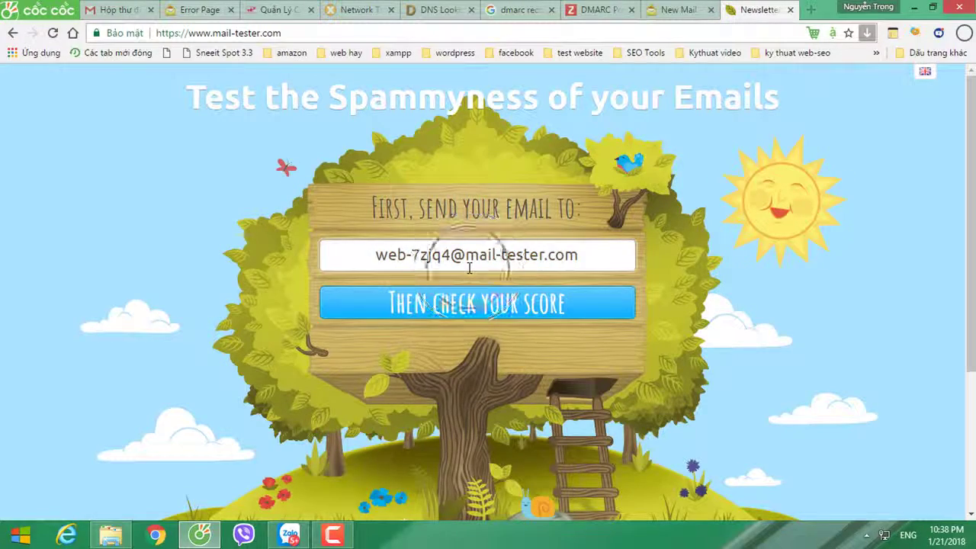